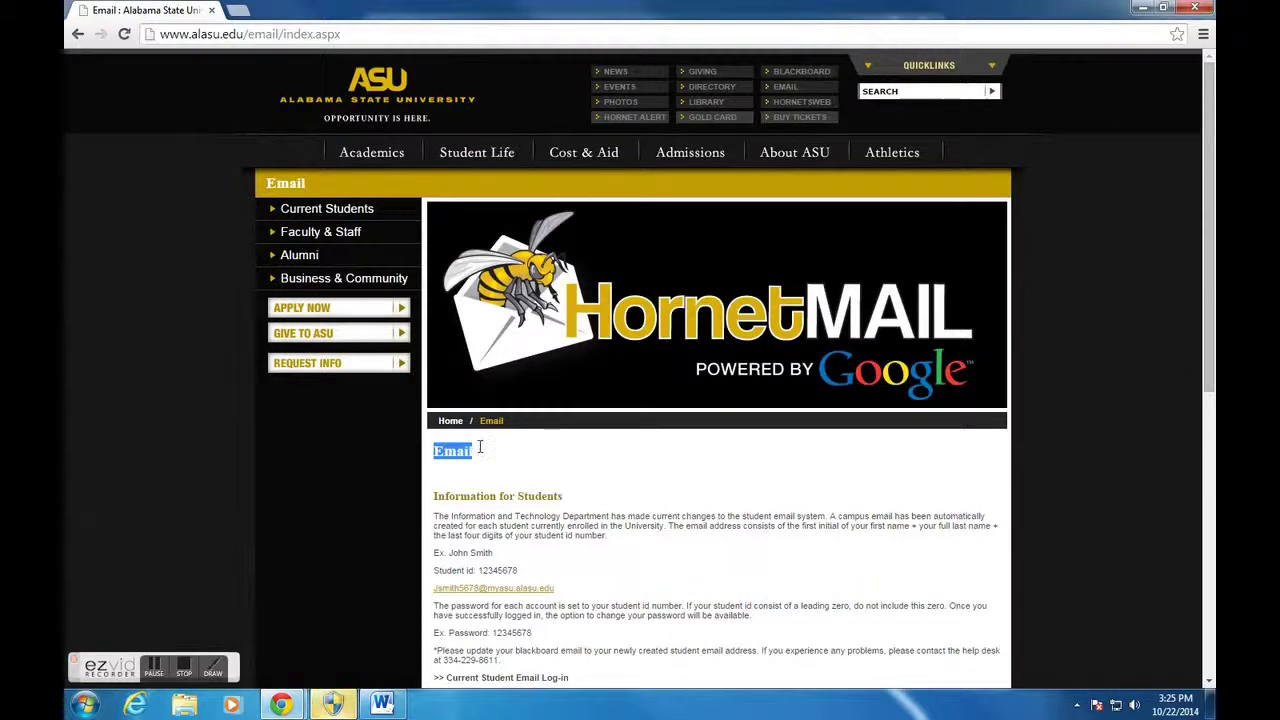
Review the Information for Students section on the university email page, covering address format, initial password rule and the student log-in link.
left_click_drag(435, 496, 585, 495)
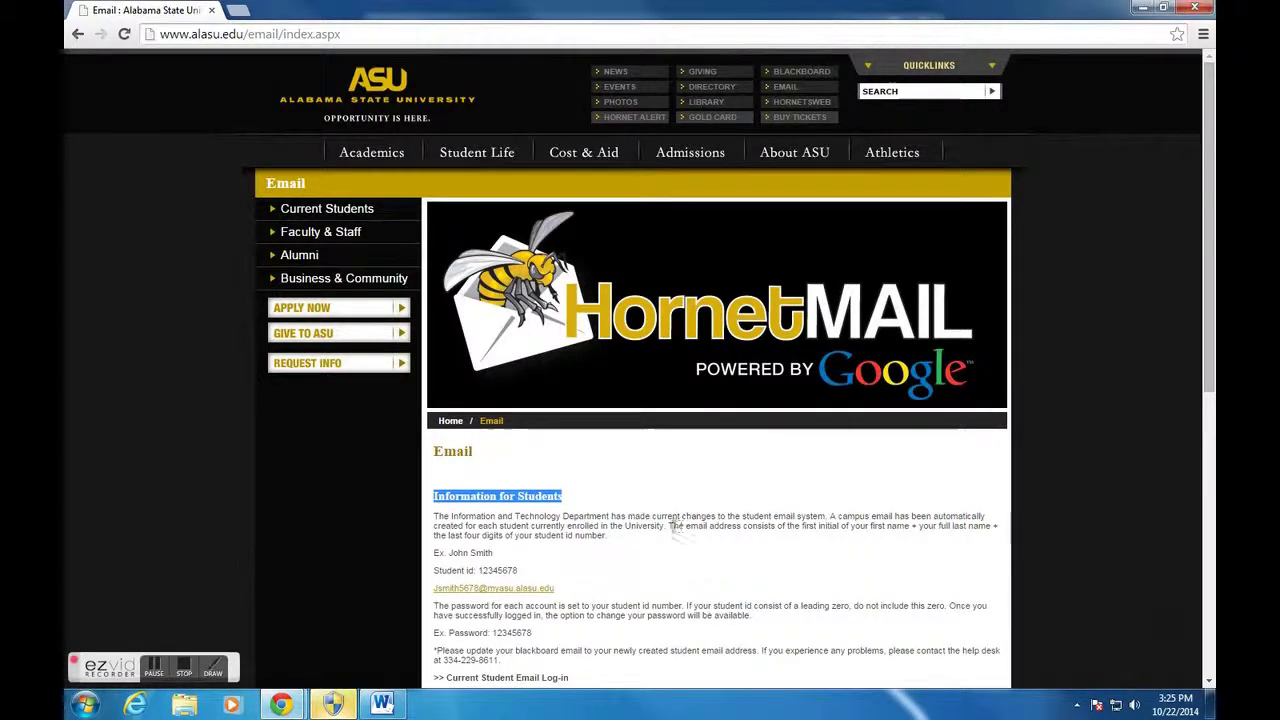
left_click_drag(666, 527, 998, 537)
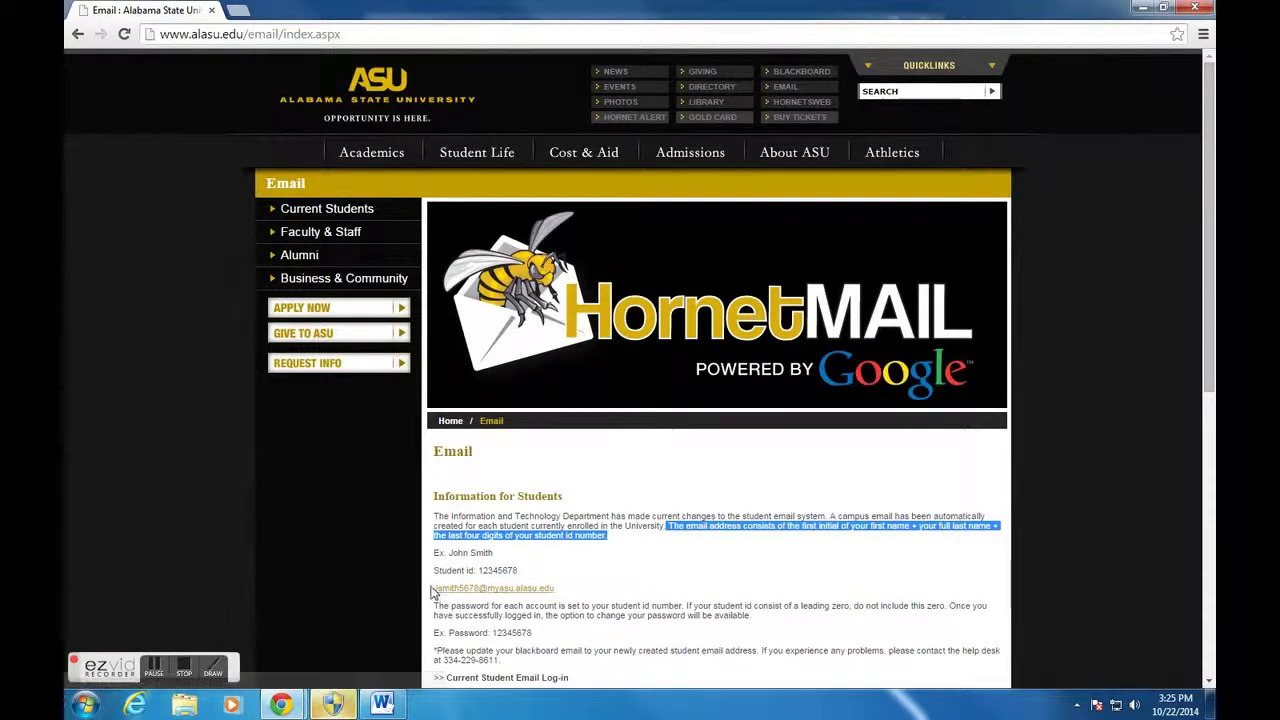
left_click_drag(435, 593, 548, 582)
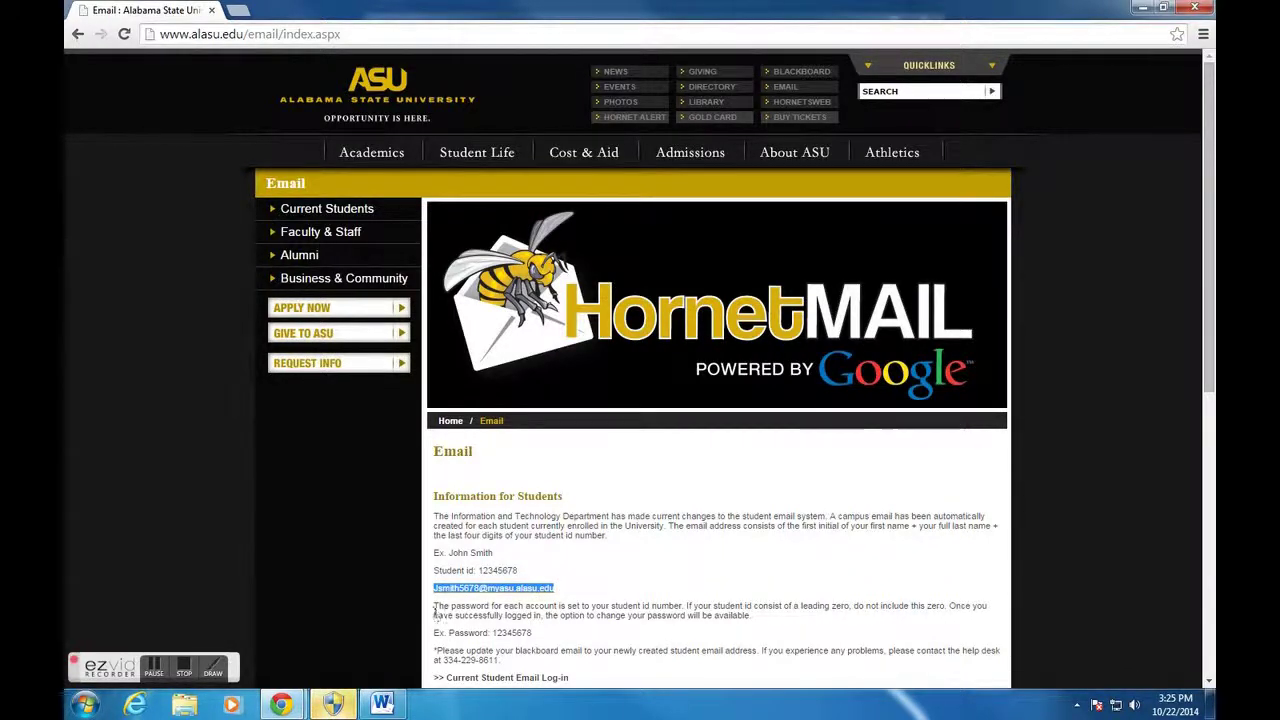
left_click_drag(435, 601, 686, 604)
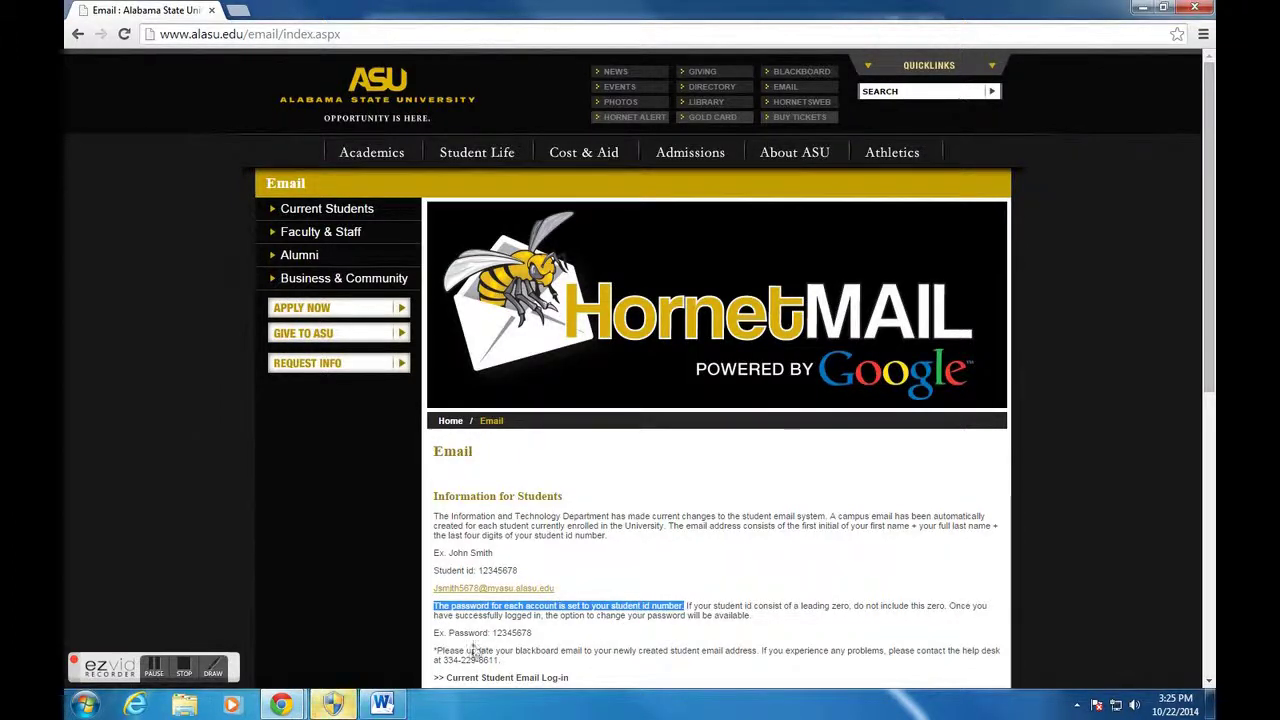
left_click_drag(491, 633, 538, 633)
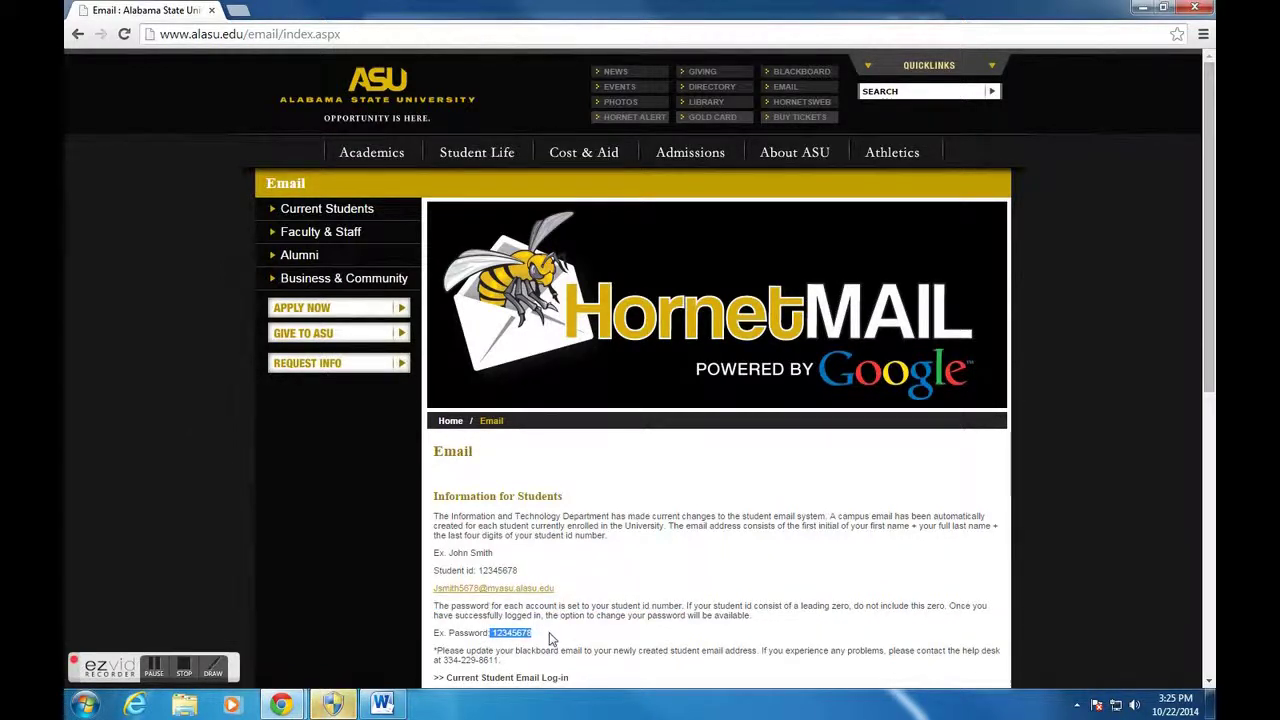
left_click_drag(1209, 245, 1209, 375)
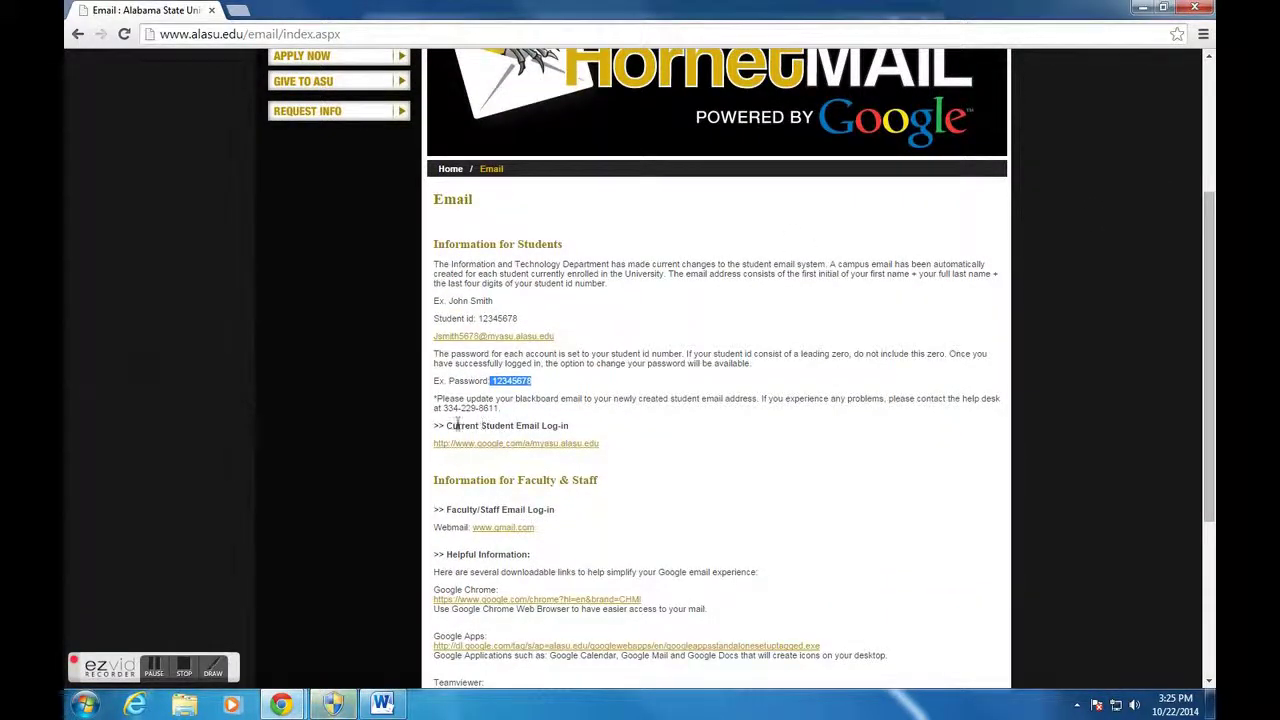
left_click_drag(447, 425, 572, 425)
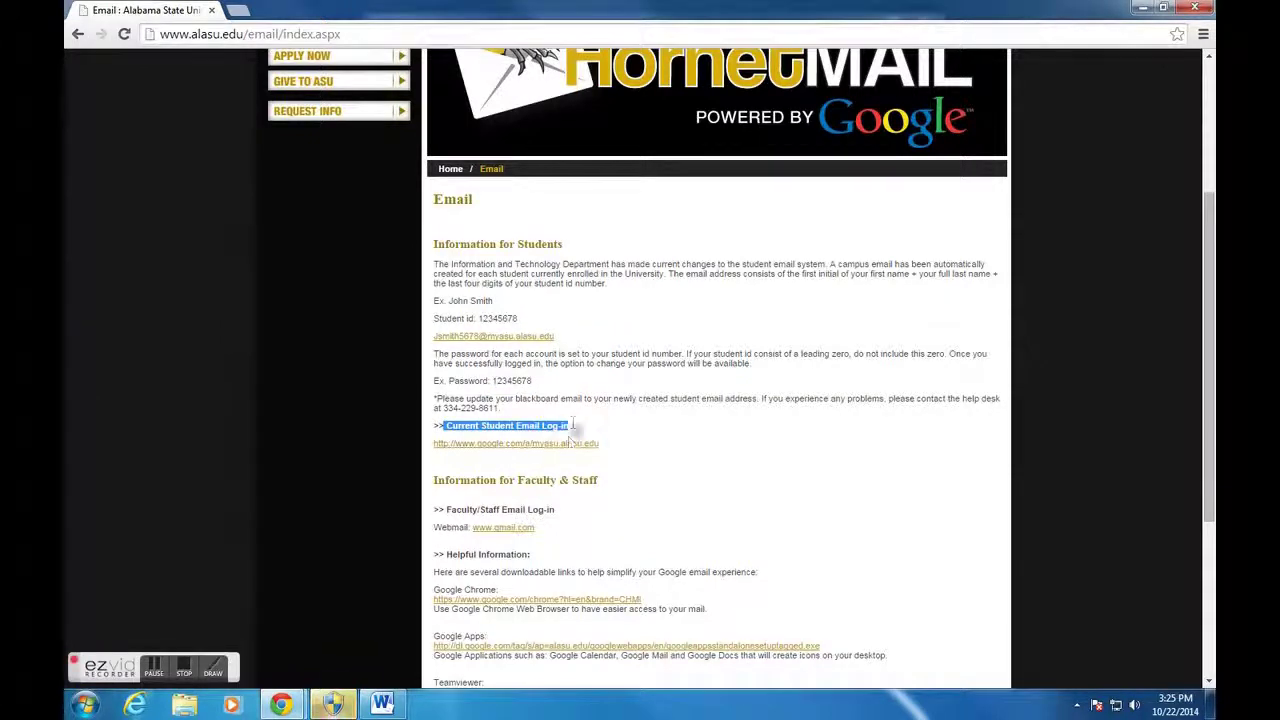
Try to sign in through the current student email log-in link with the listed Google account, and close that page.
left_click(563, 445)
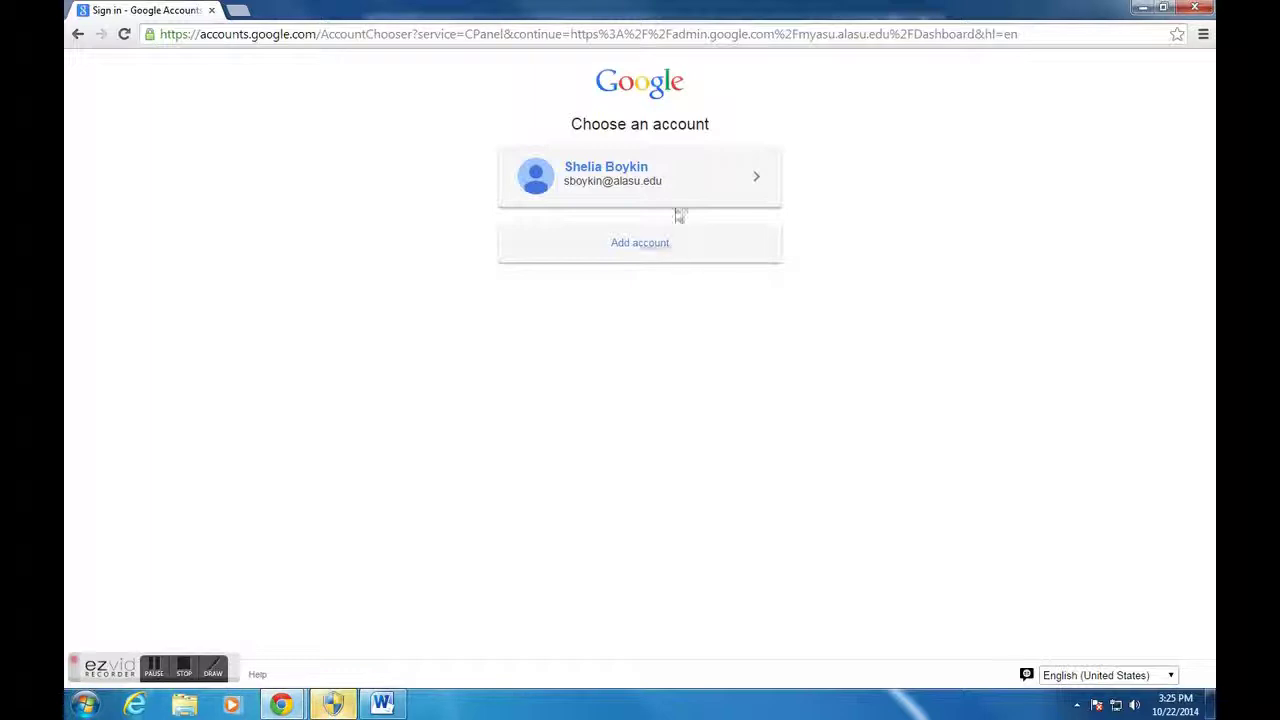
left_click(605, 179)
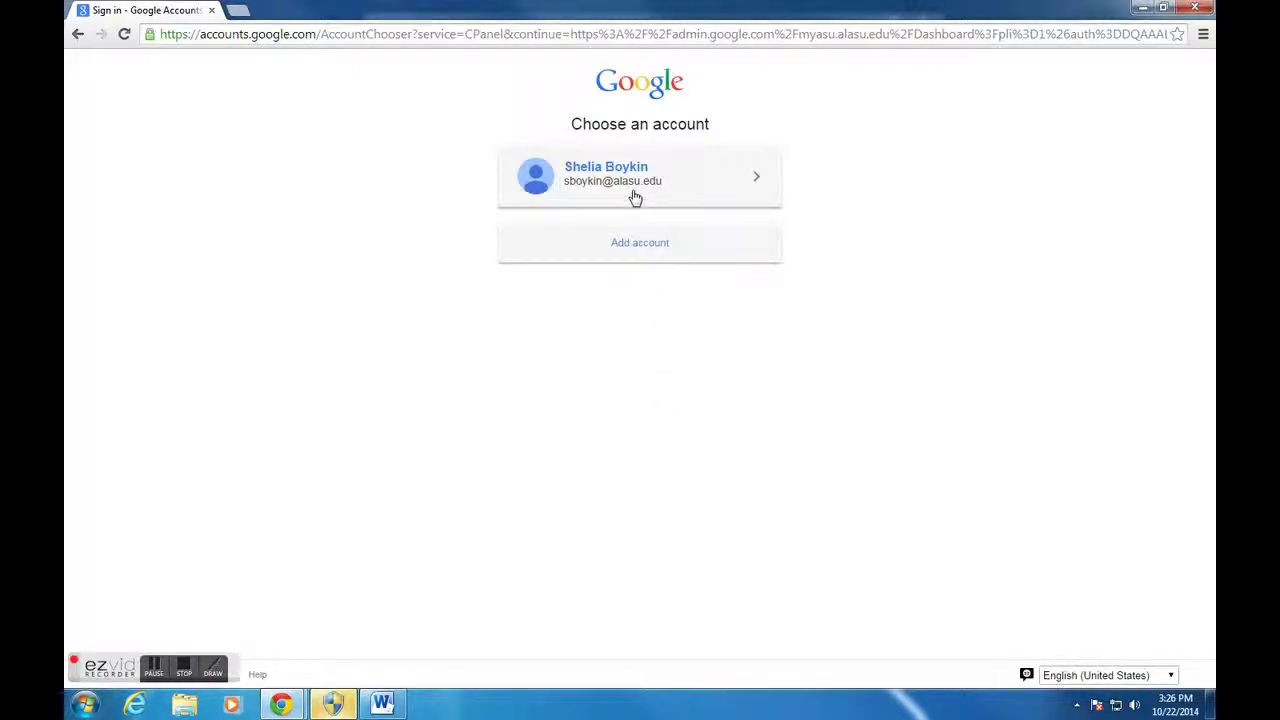
left_click(757, 184)
left_click(211, 12)
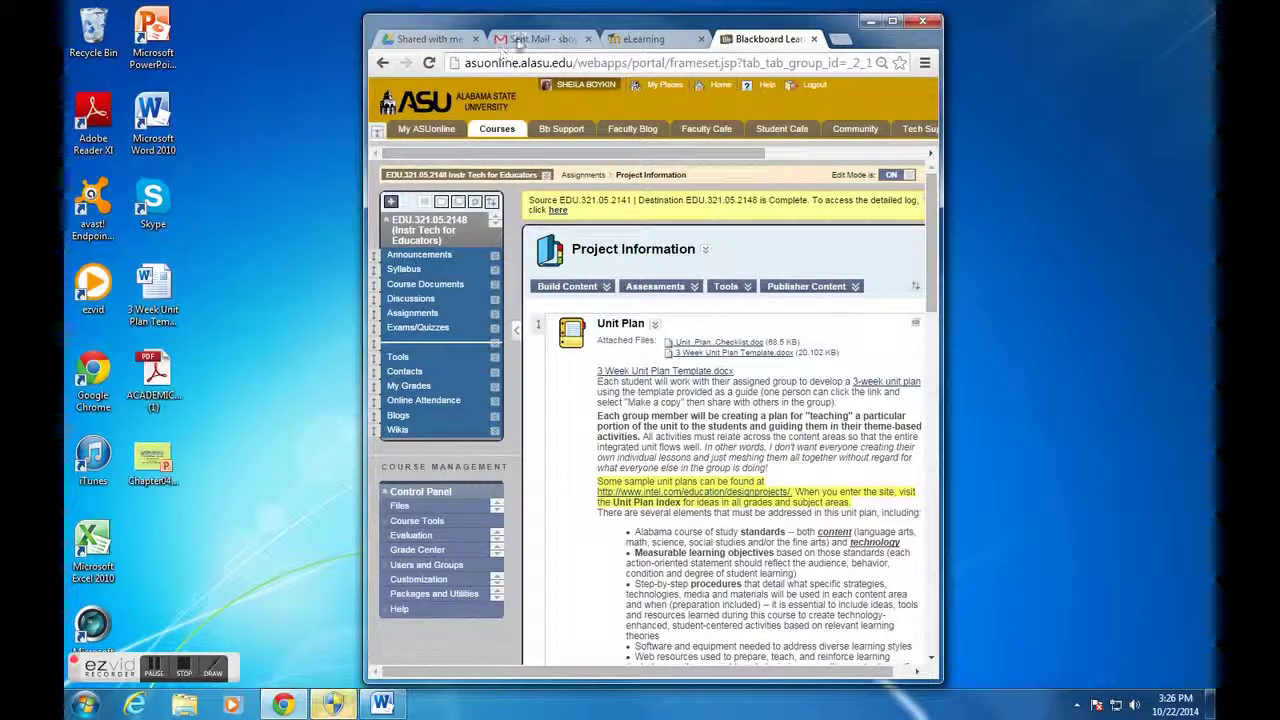
Search for gmail in a new browser tab and open the Gmail inbox from the results.
left_click(840, 38)
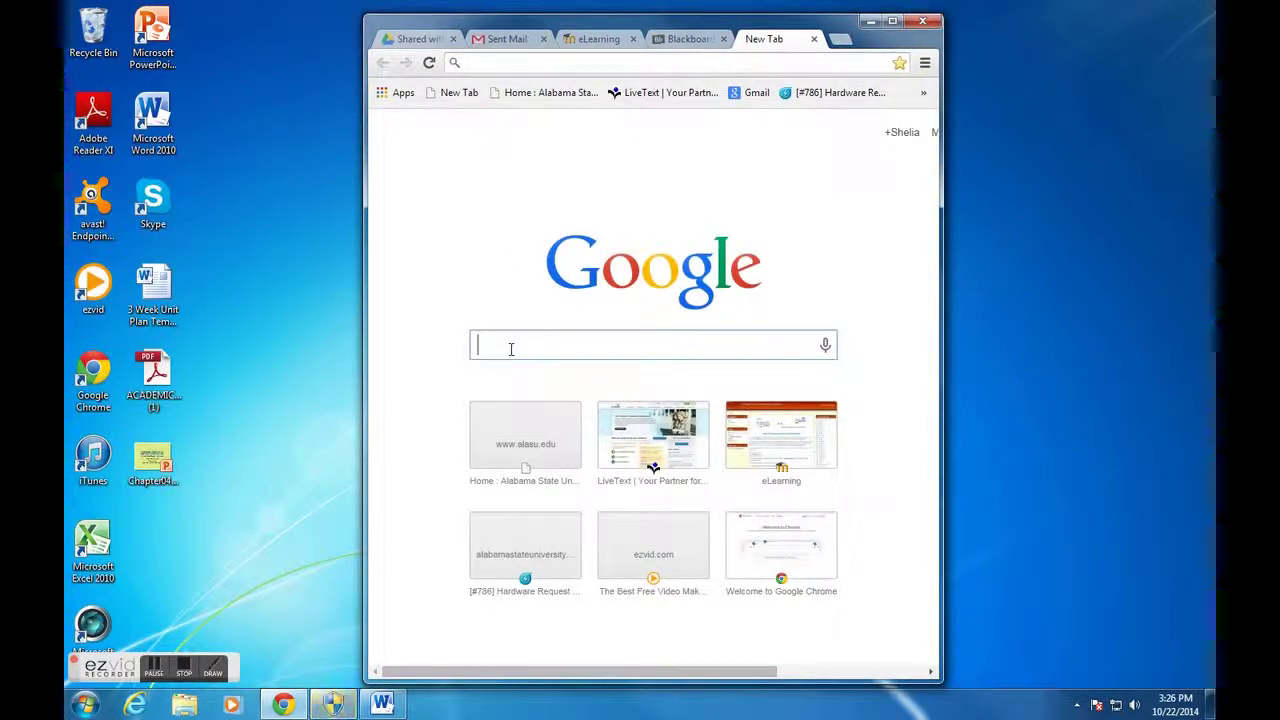
type("gmaila")
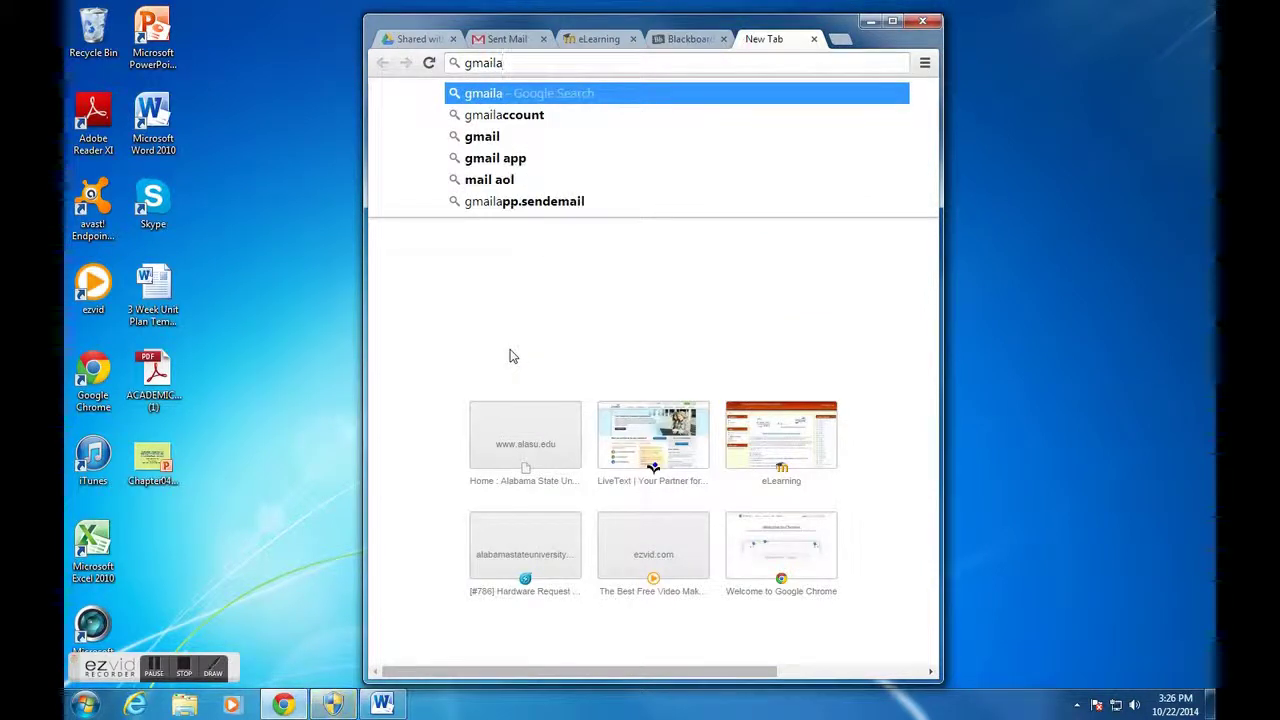
left_click(504, 140)
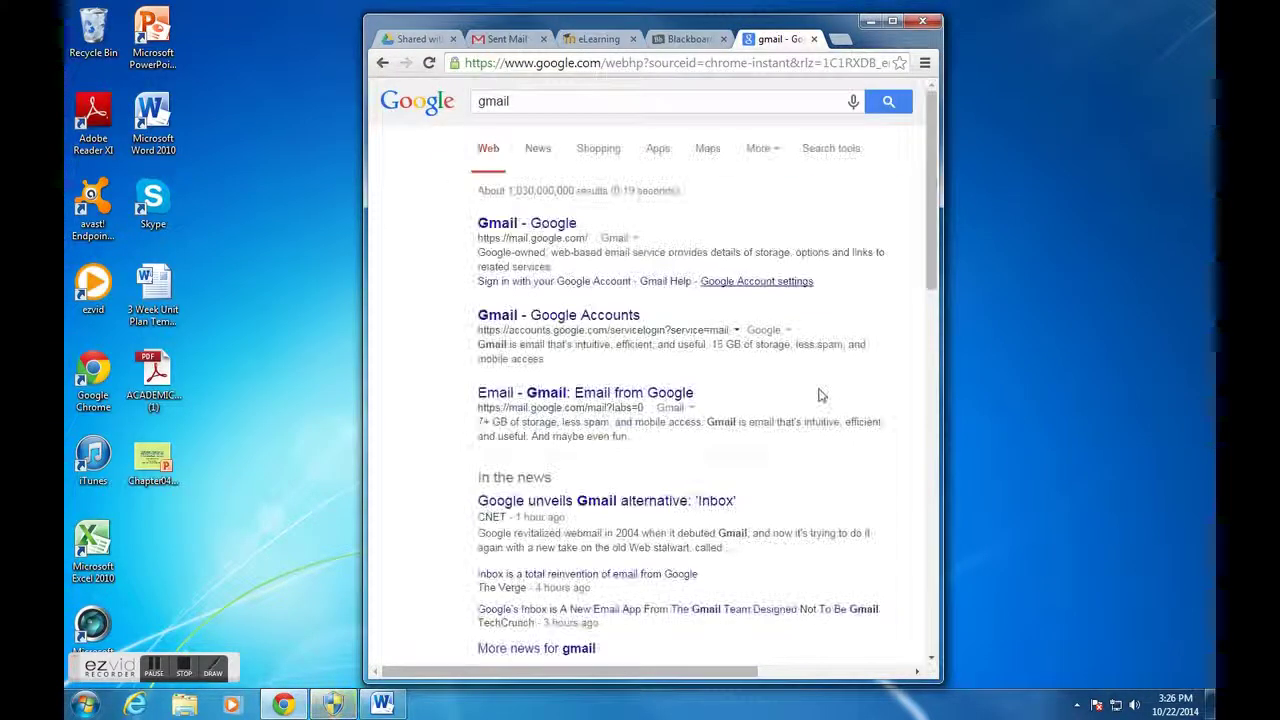
left_click(540, 223)
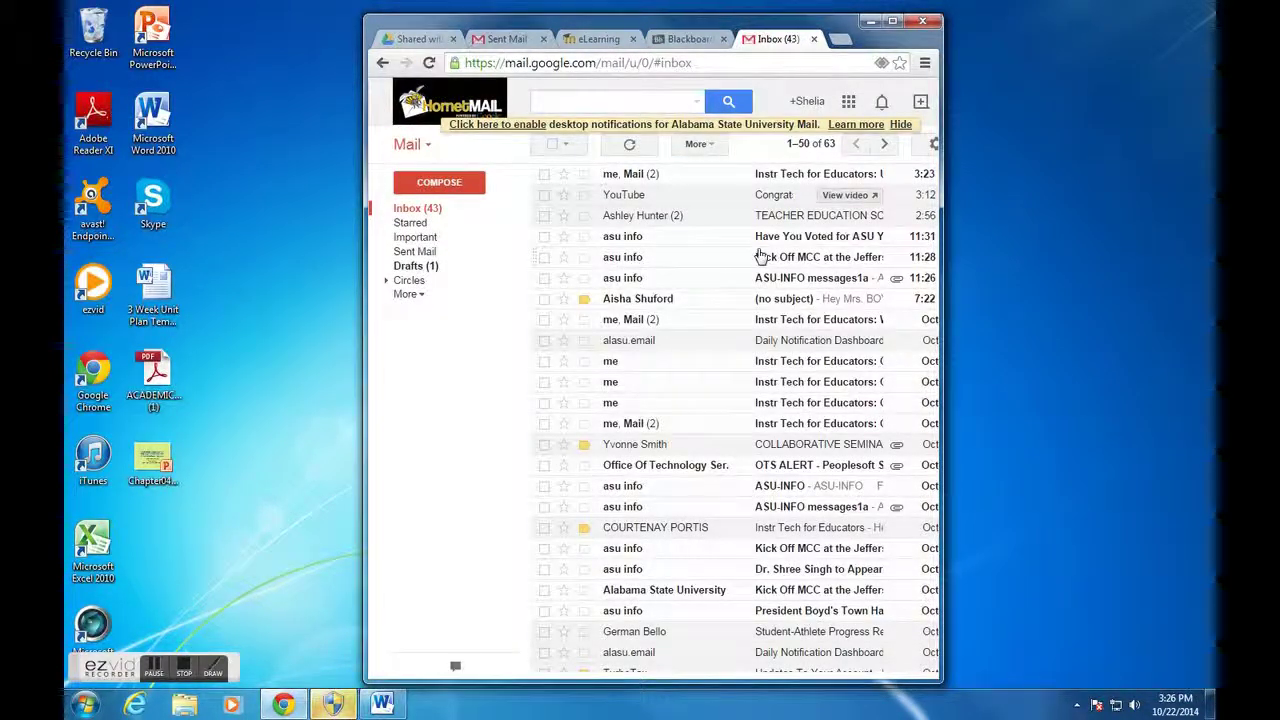
Open Google Drive from the mailbox and create a new blank document in a maximized browser window.
left_click(849, 106)
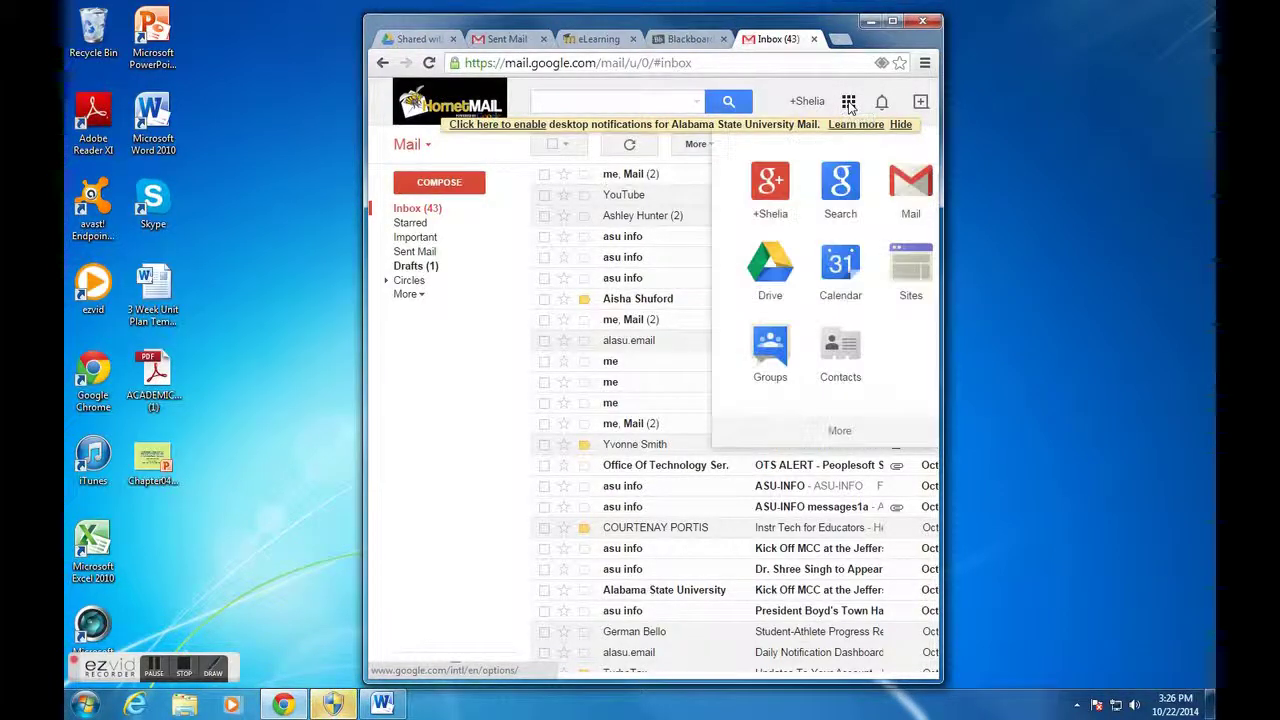
left_click(770, 288)
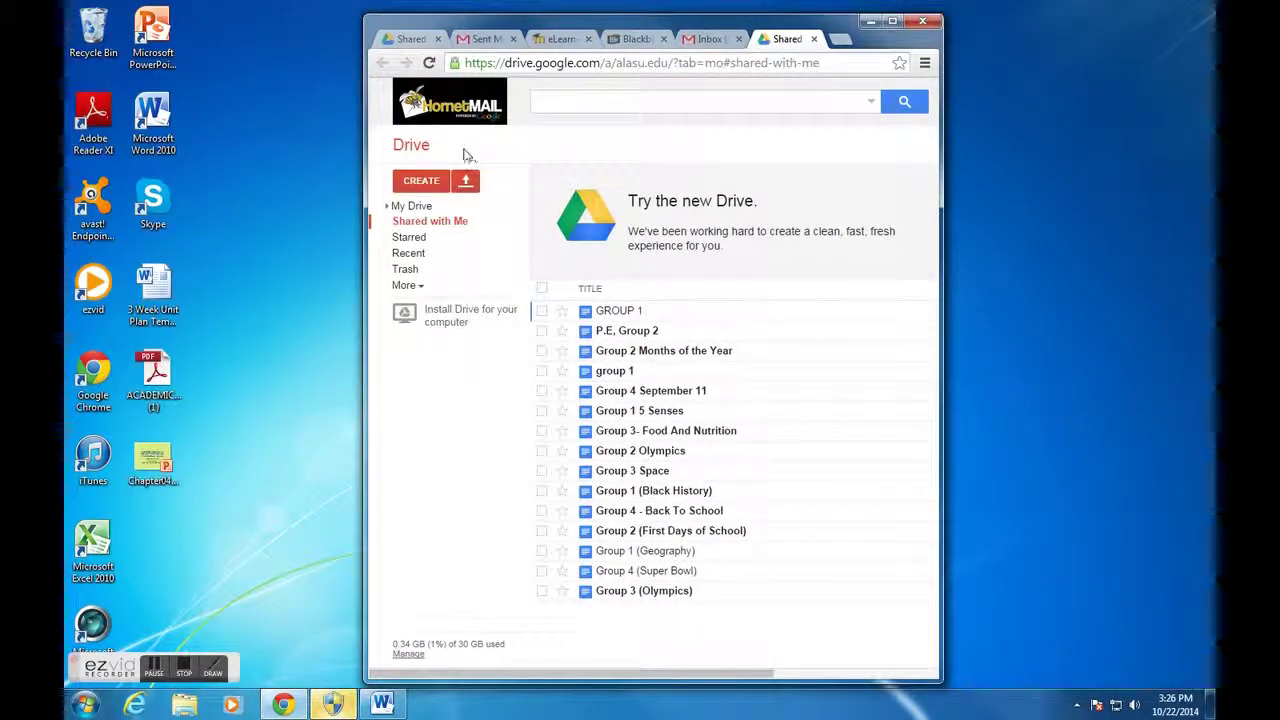
left_click(421, 183)
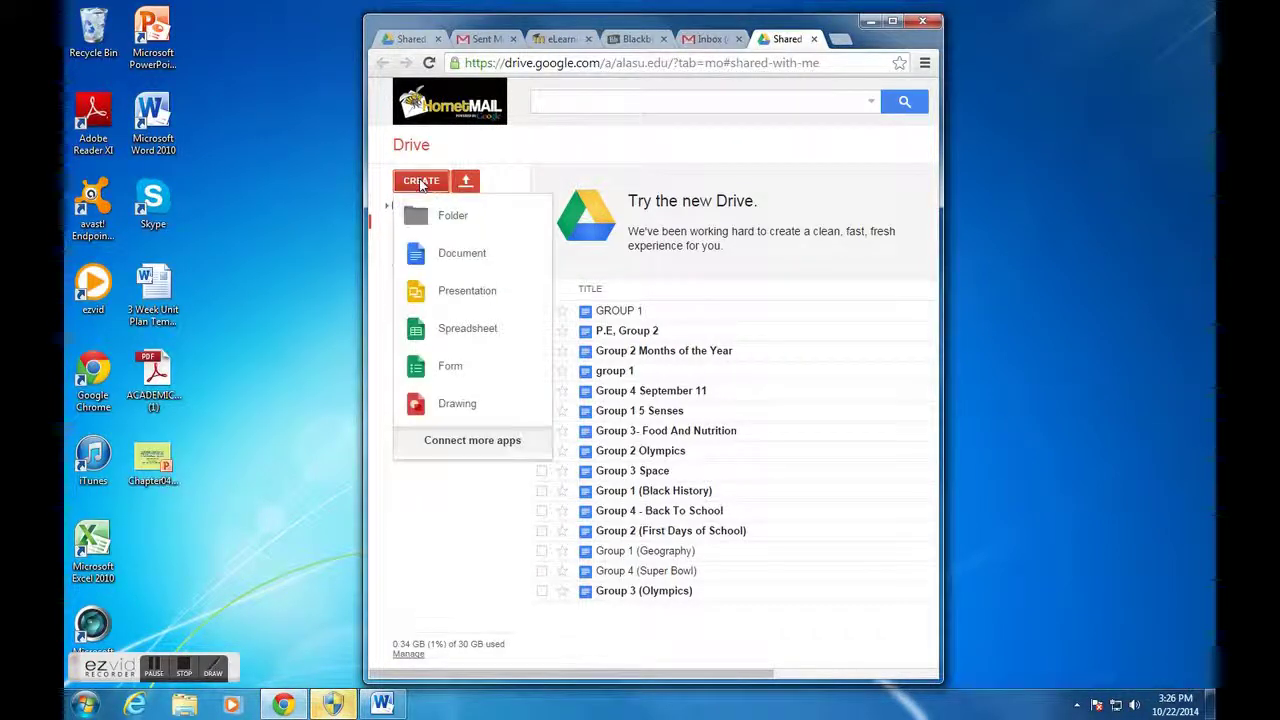
left_click(459, 258)
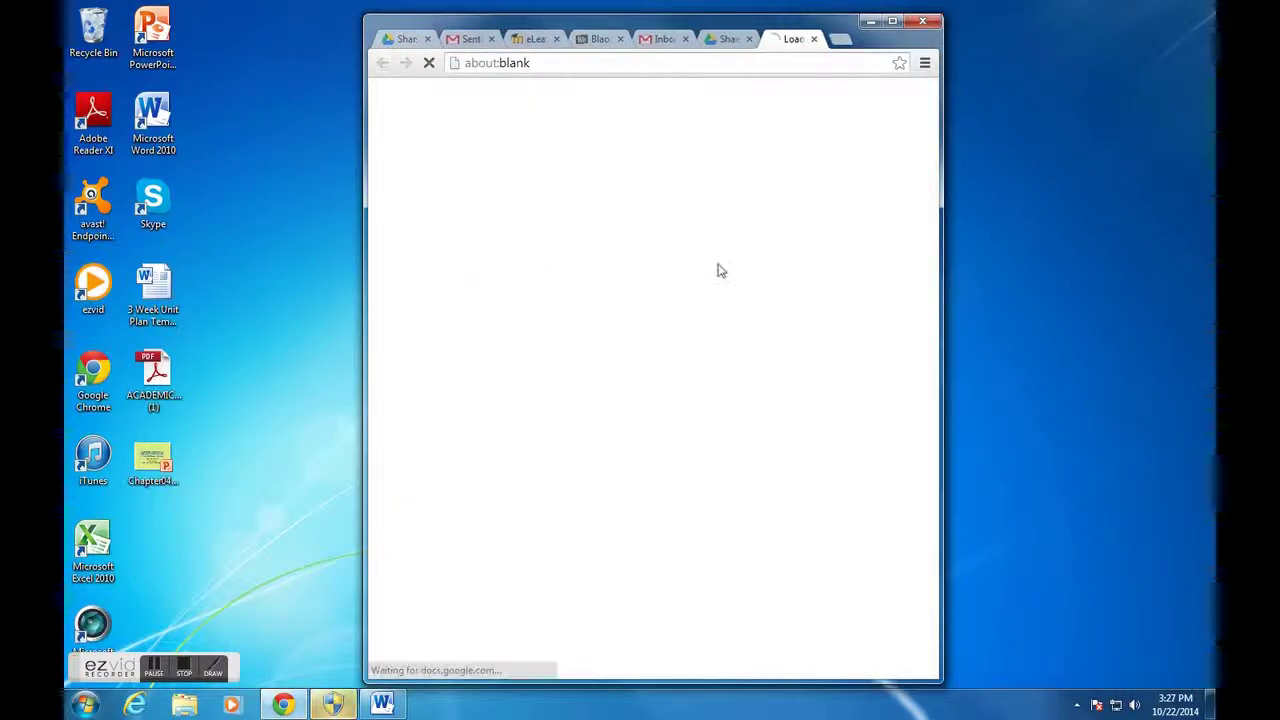
left_click(892, 21)
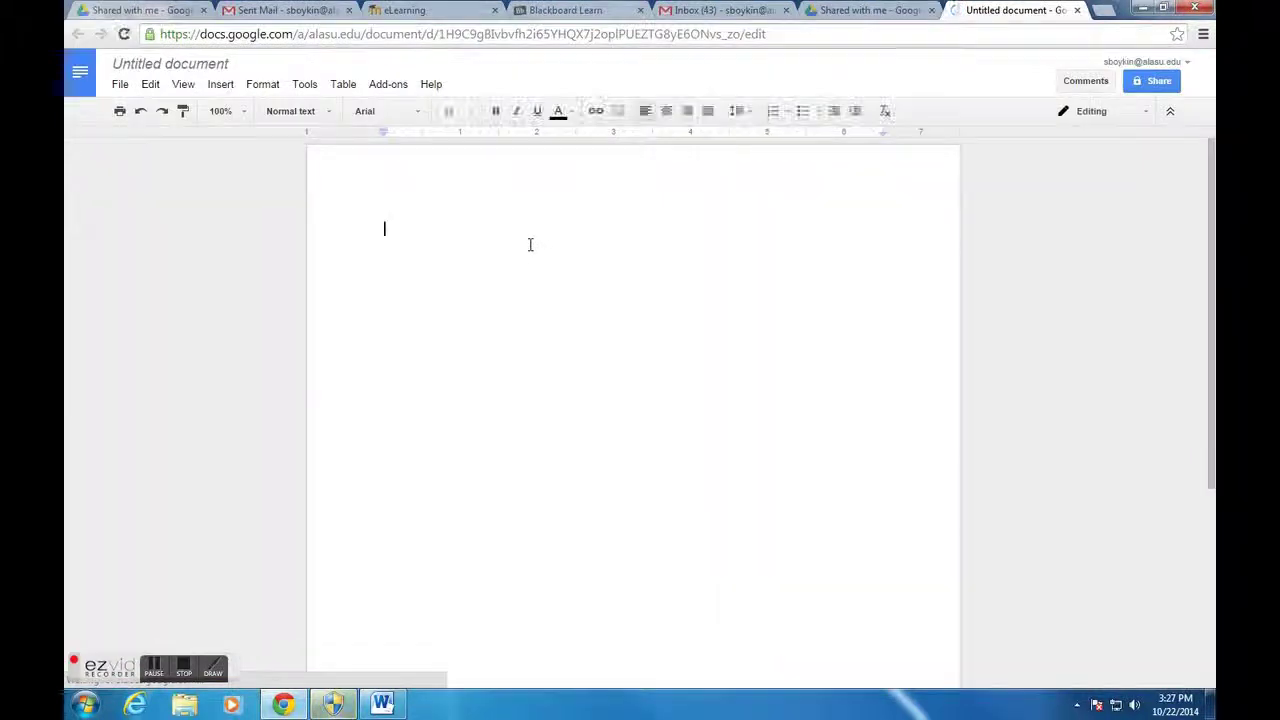
Paste the copied 3-Week Unit Plan Template into the blank document and return to its beginning.
right_click(410, 229)
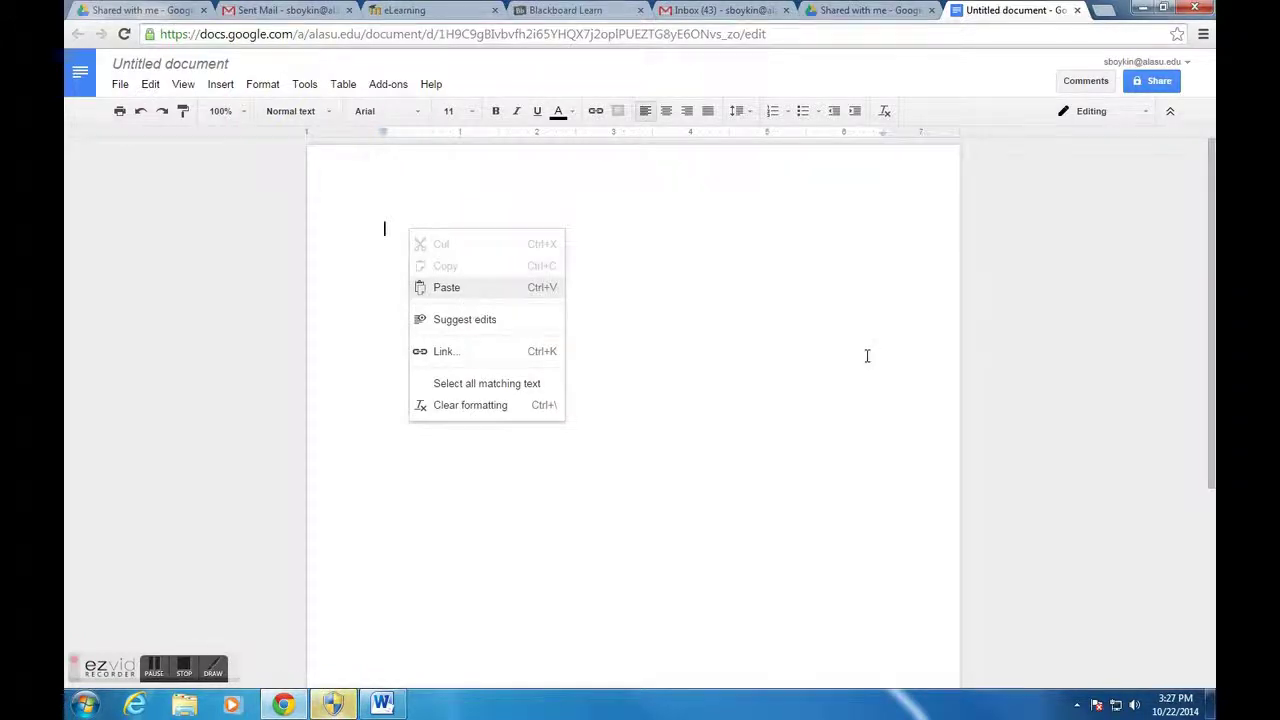
key("ctrl+v")
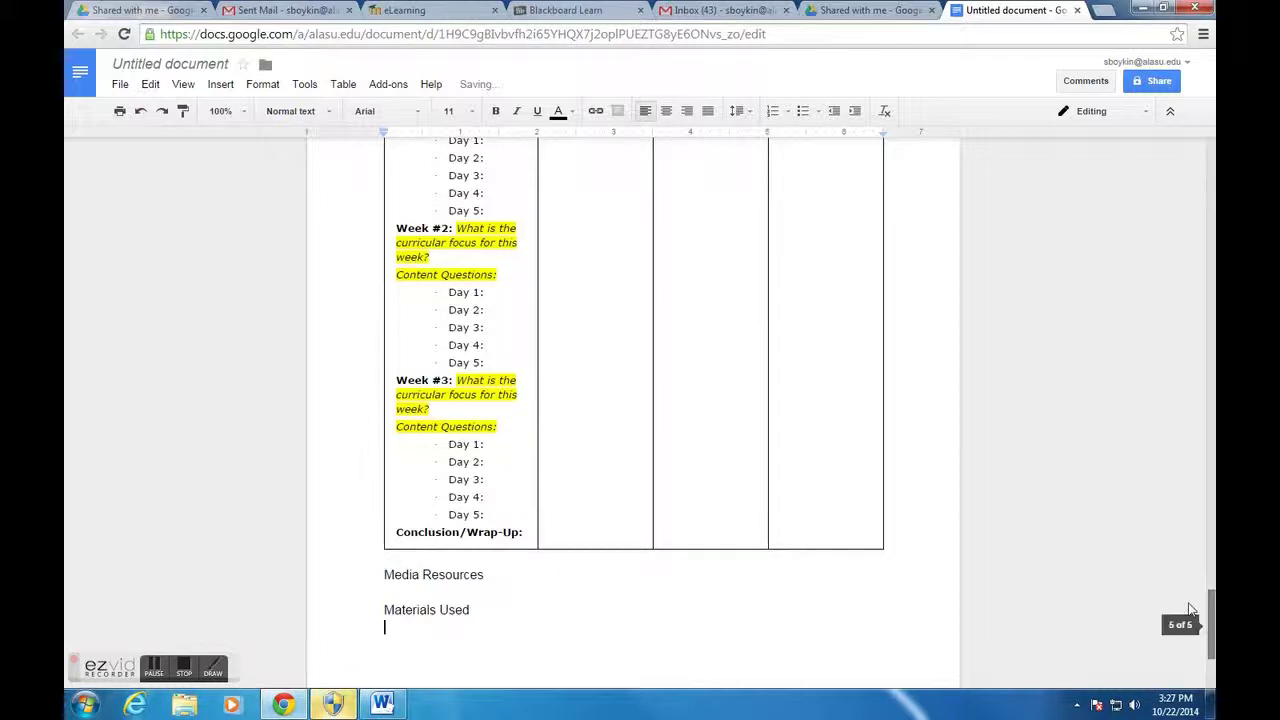
left_click_drag(1212, 606, 1153, 152)
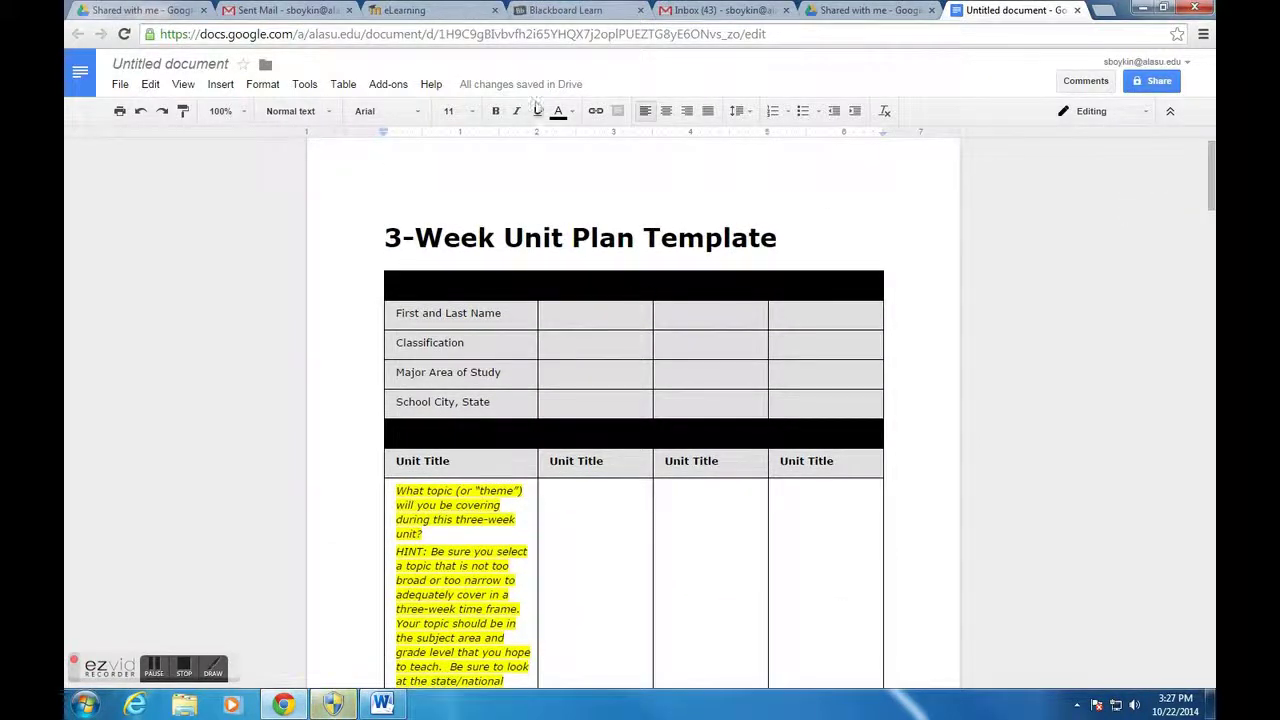
Find the list of assigned share people for each group in the Week 2 announcement of the Blackboard course.
left_click(546, 11)
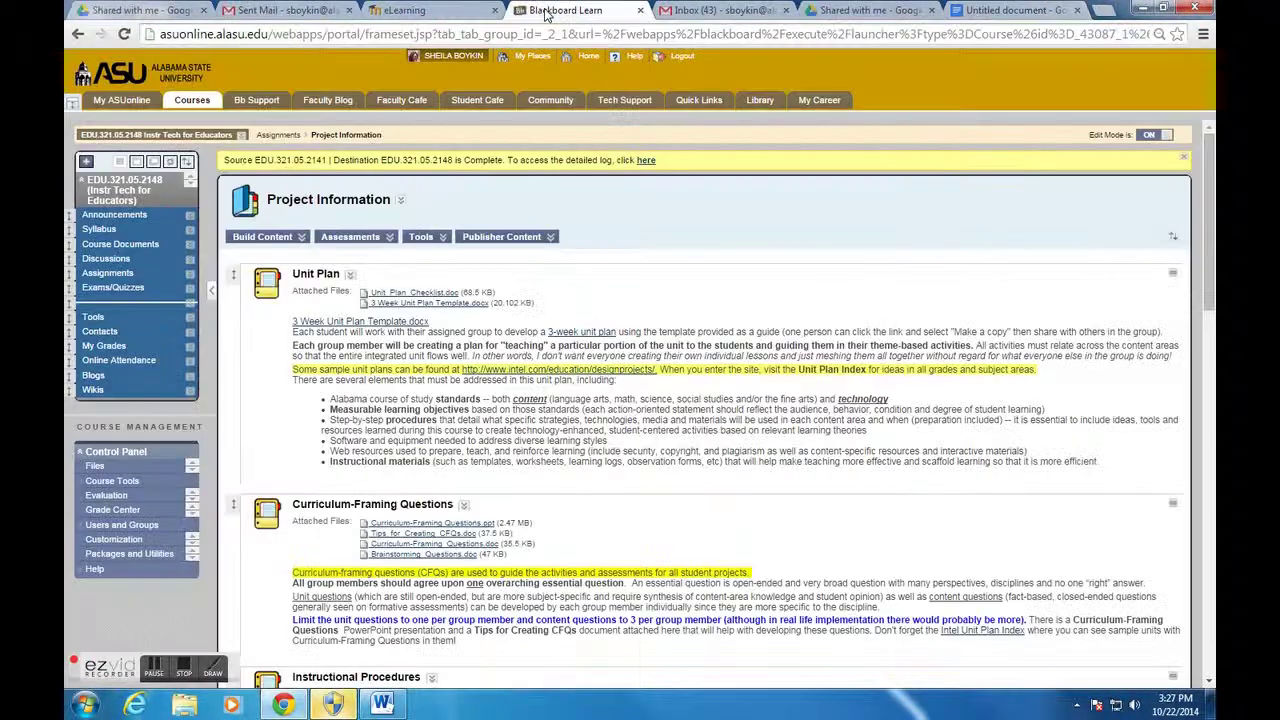
left_click(140, 215)
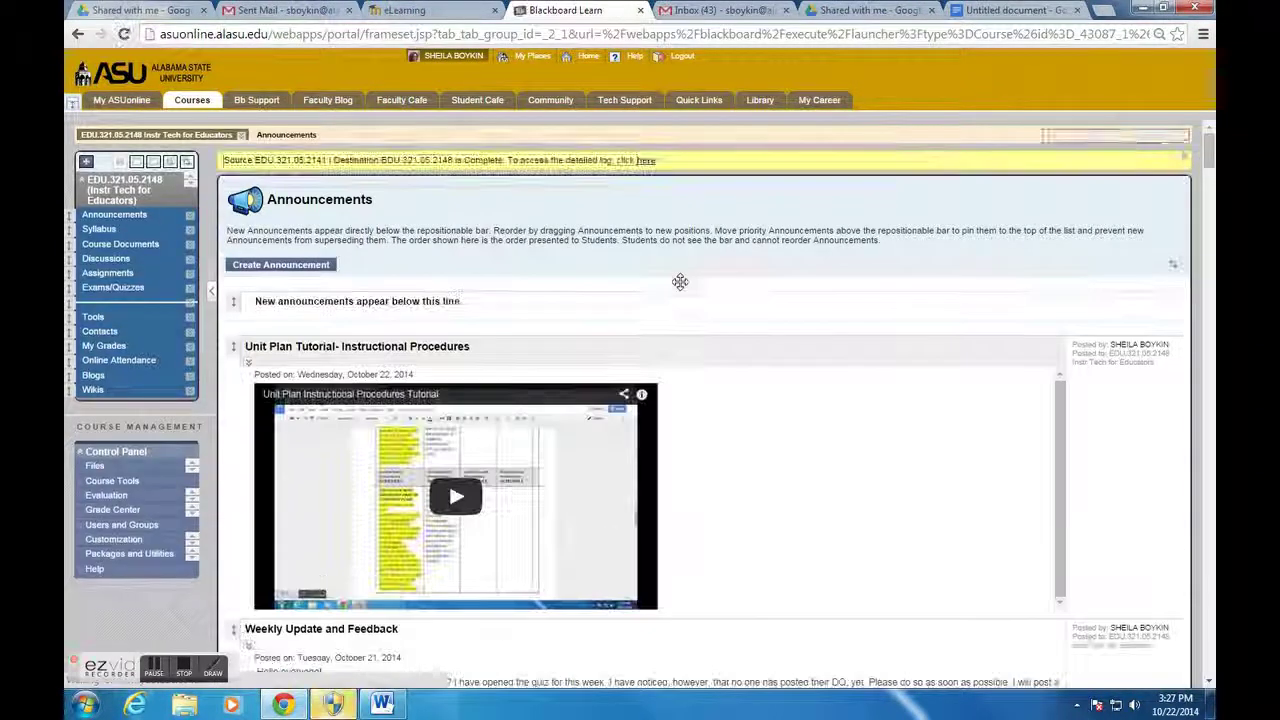
left_click_drag(1208, 152, 1208, 592)
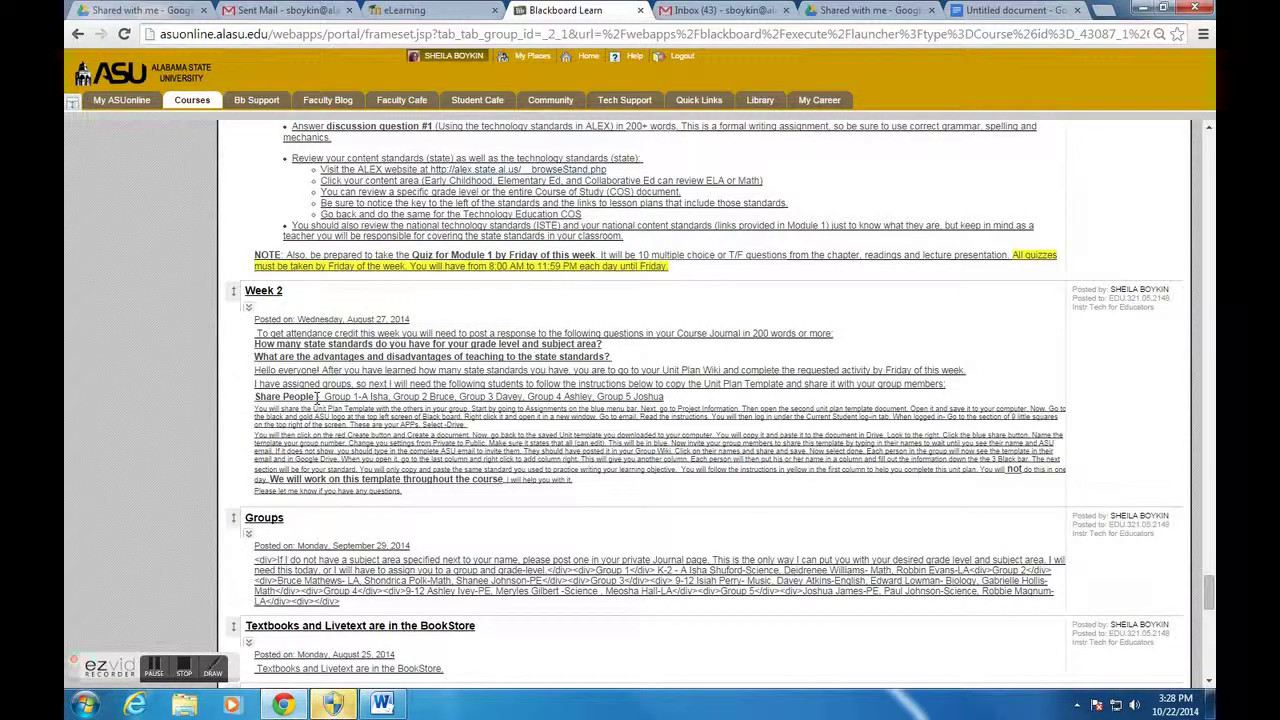
left_click_drag(320, 397, 660, 397)
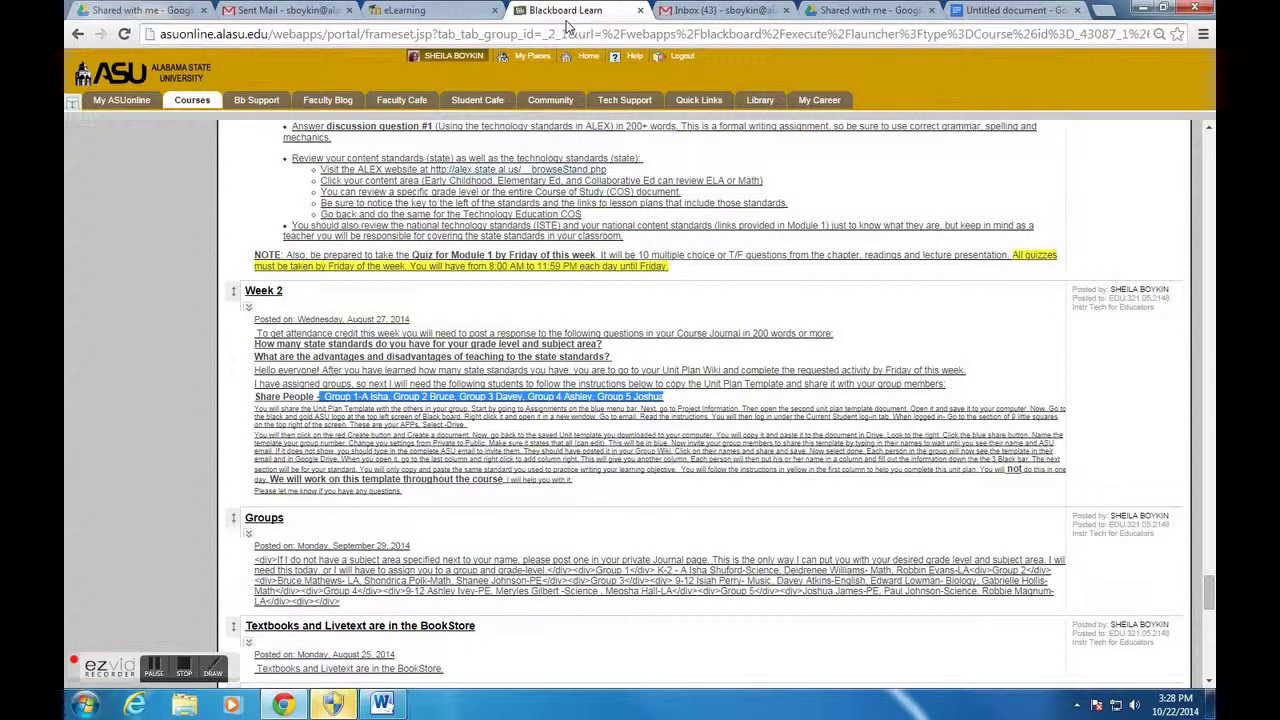
Fill the template's First and Last Name row with Group 1 Student 1, Group 1 Student 2 and Group 1 Student 3.
left_click(988, 12)
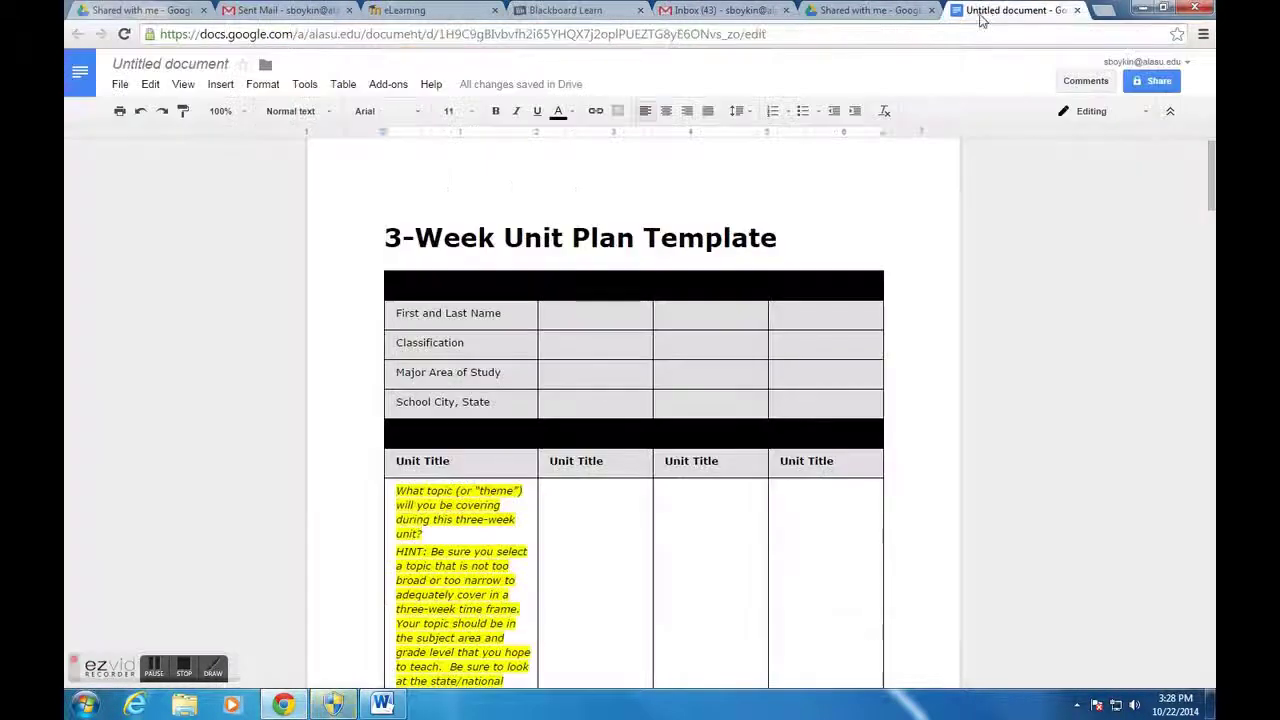
double_click(557, 320)
type("Group")
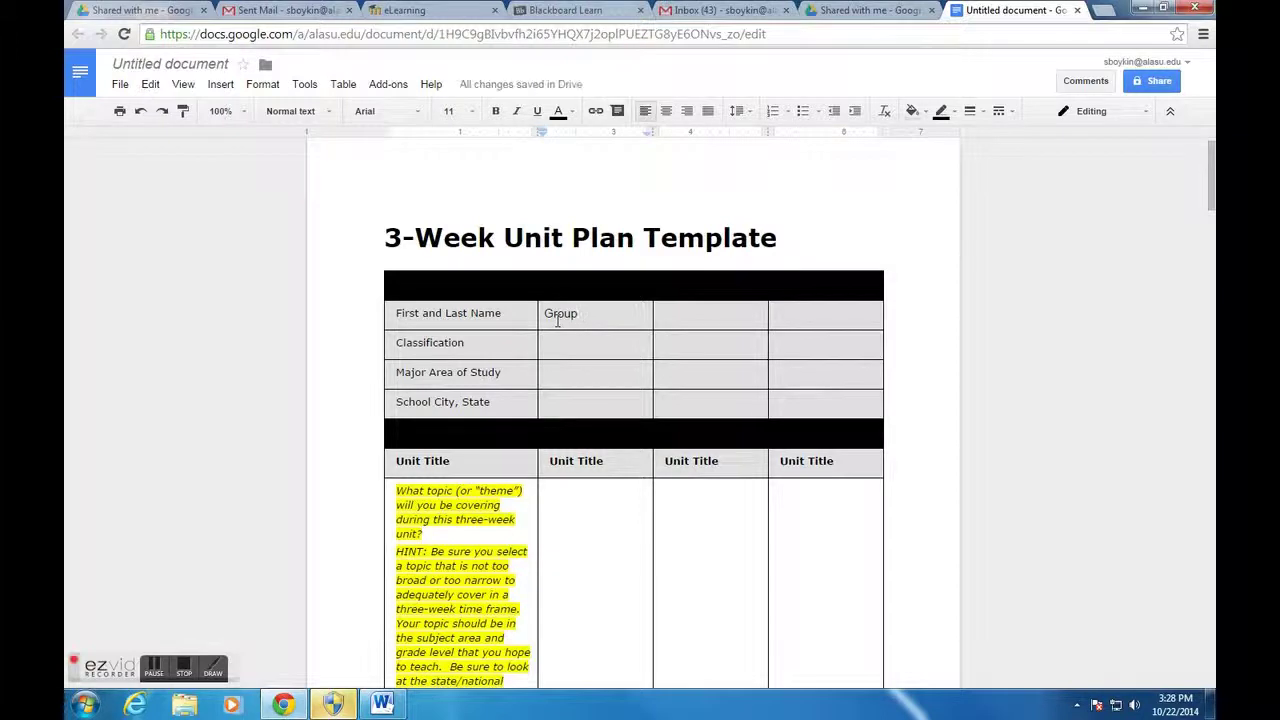
type("1")
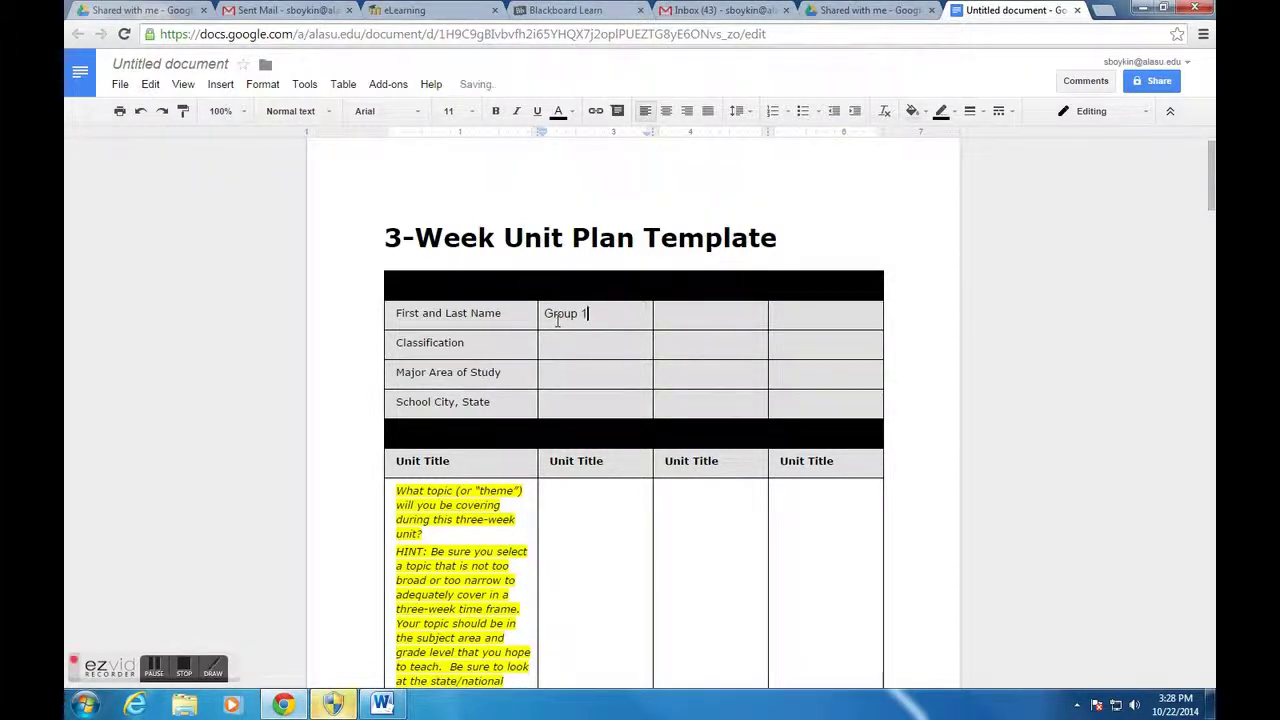
type(" Student")
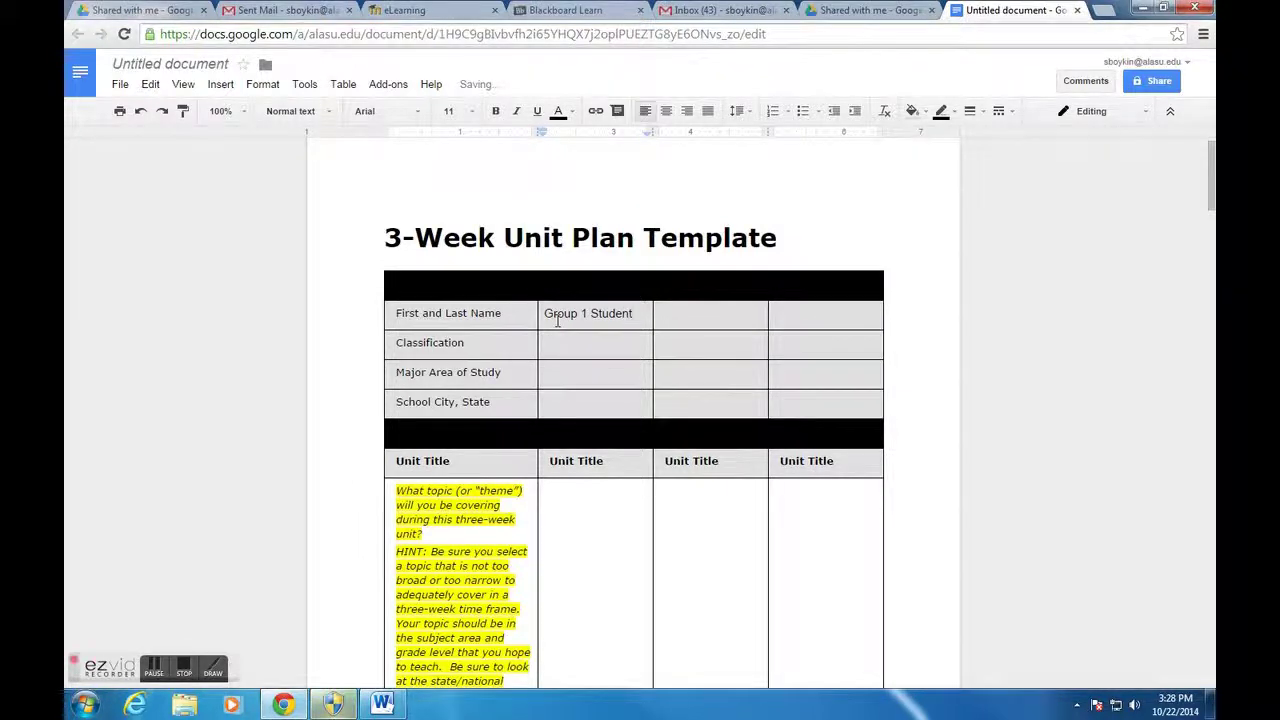
left_click(669, 319)
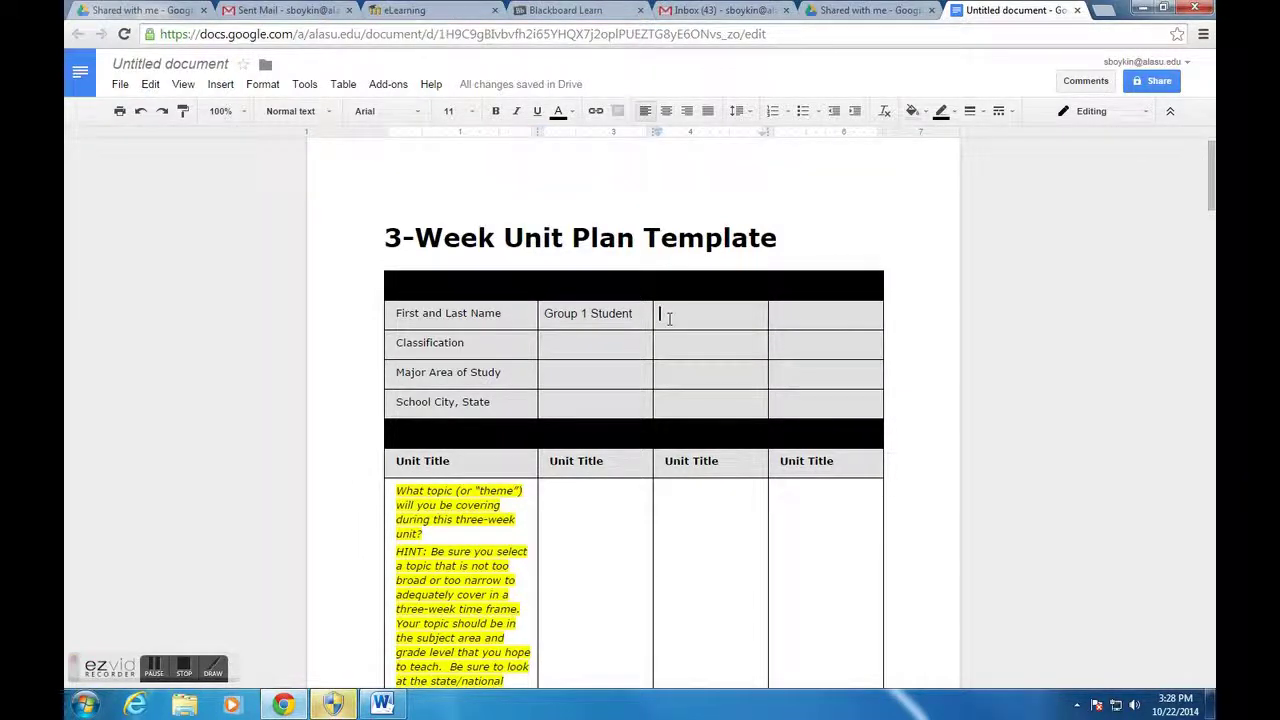
type("Group 1")
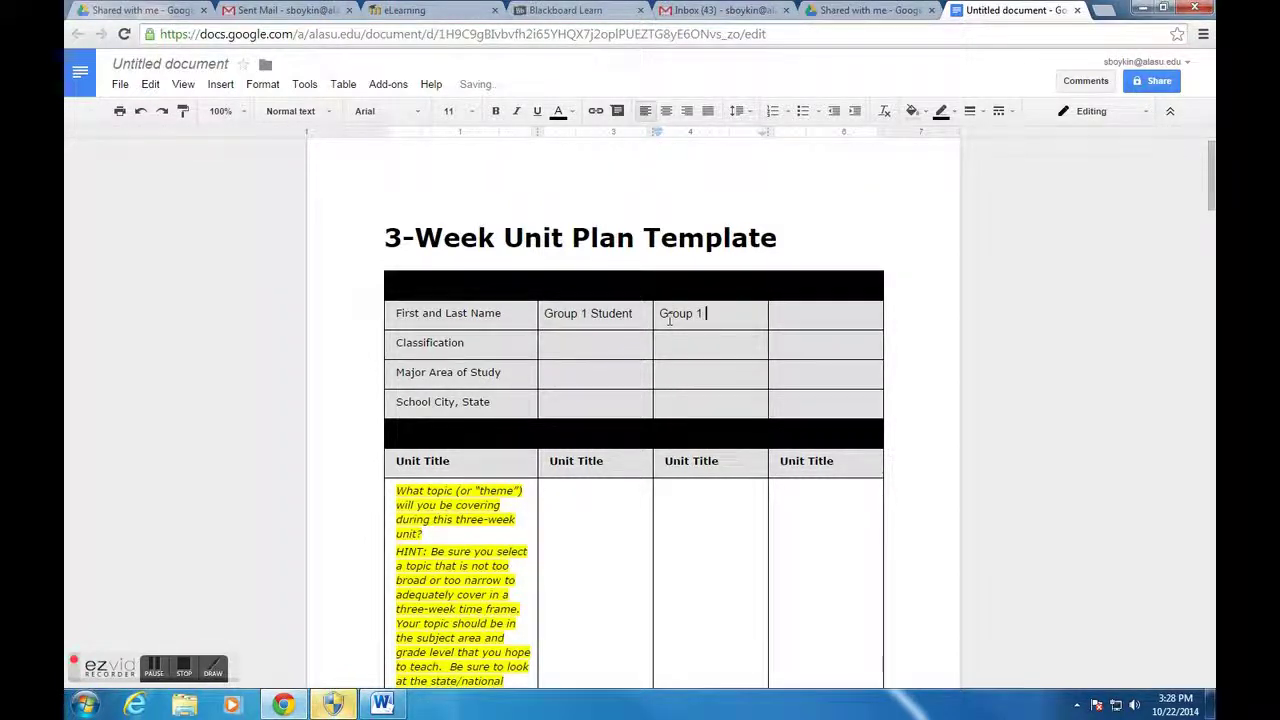
type("Student 2")
left_click(636, 313)
type("1")
left_click(823, 314)
type("Group 1 Student")
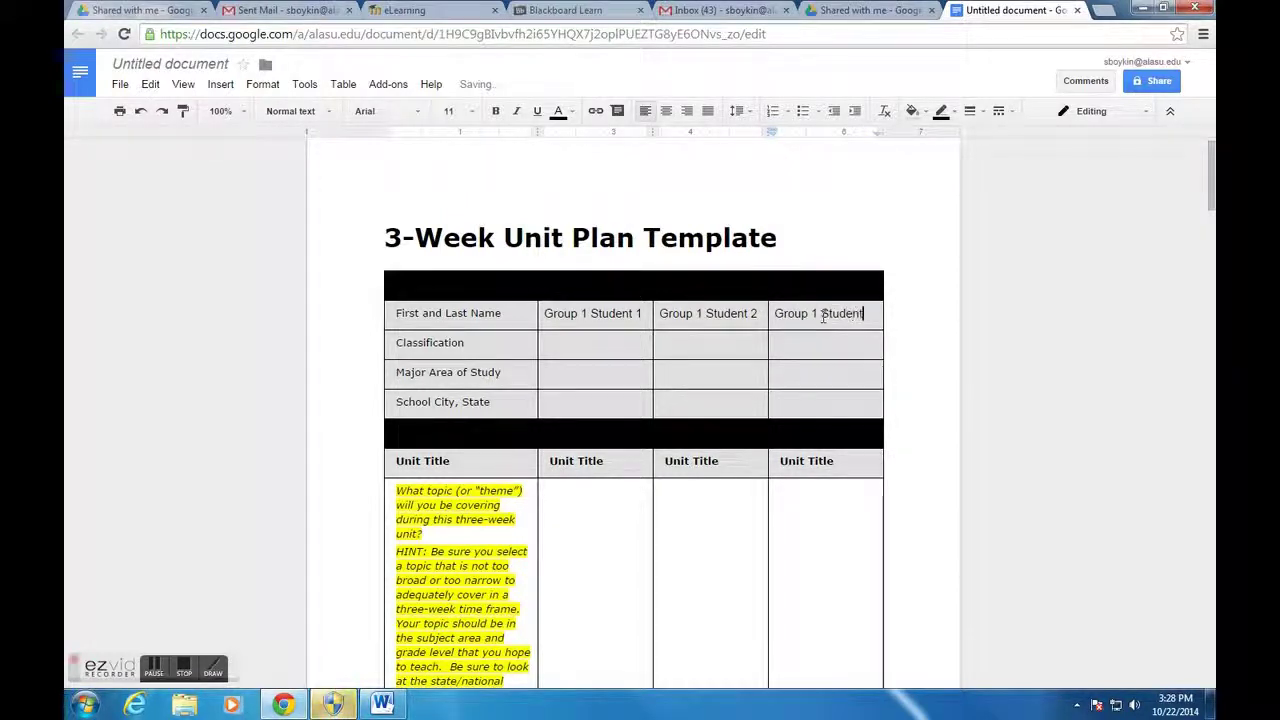
type(" 3")
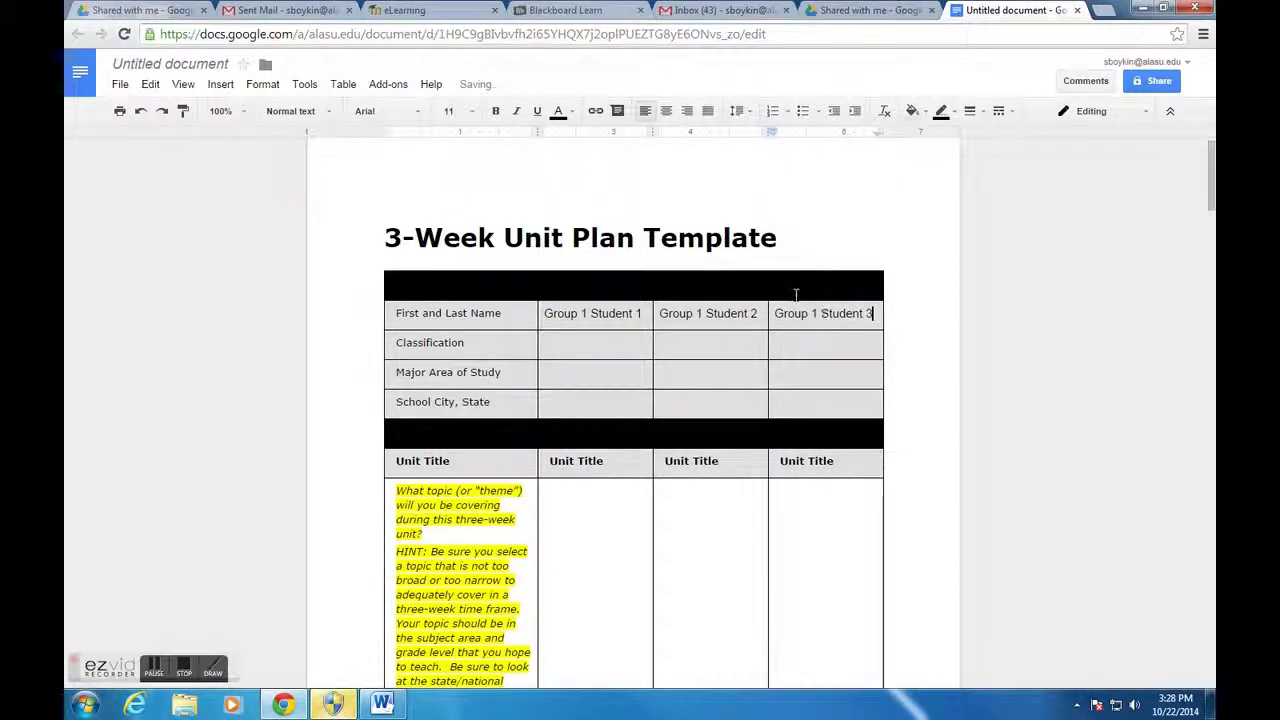
Highlight the student cells in the Classification, Major Area of Study and School City, State rows, and look over the Unit Title and Subject Area sections.
left_click(567, 347)
left_click_drag(567, 347, 807, 346)
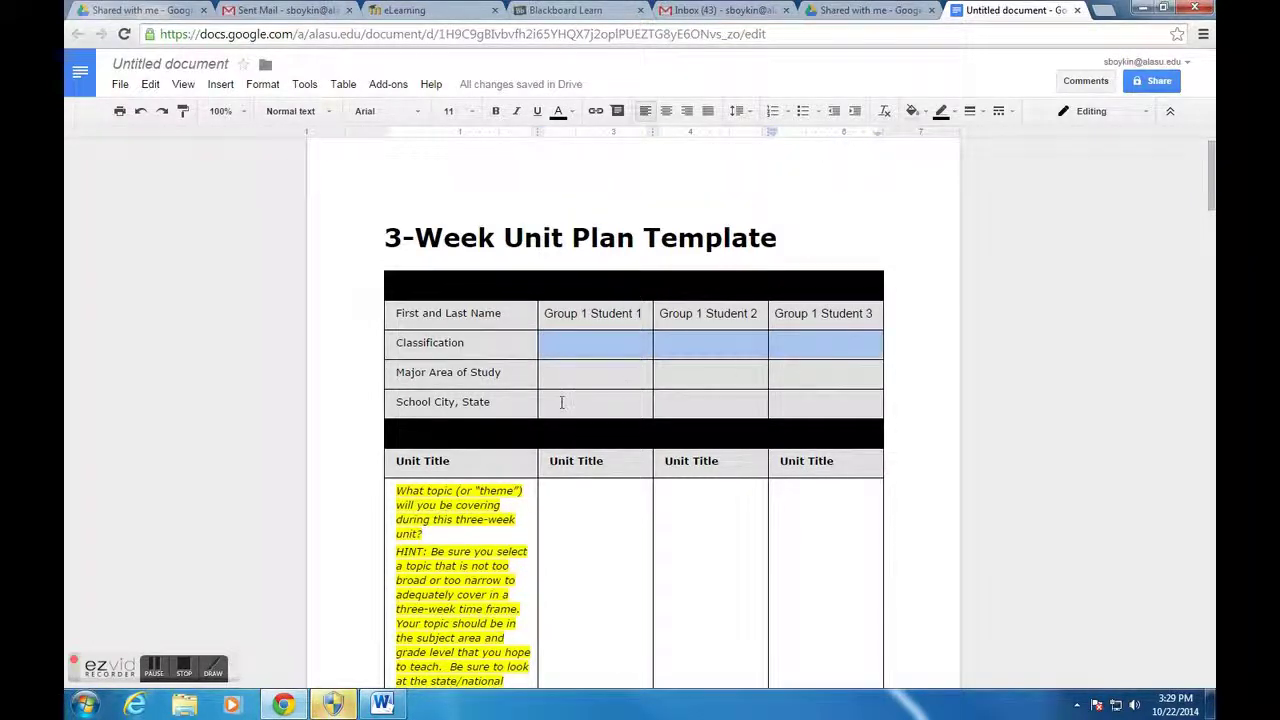
left_click_drag(561, 373, 816, 378)
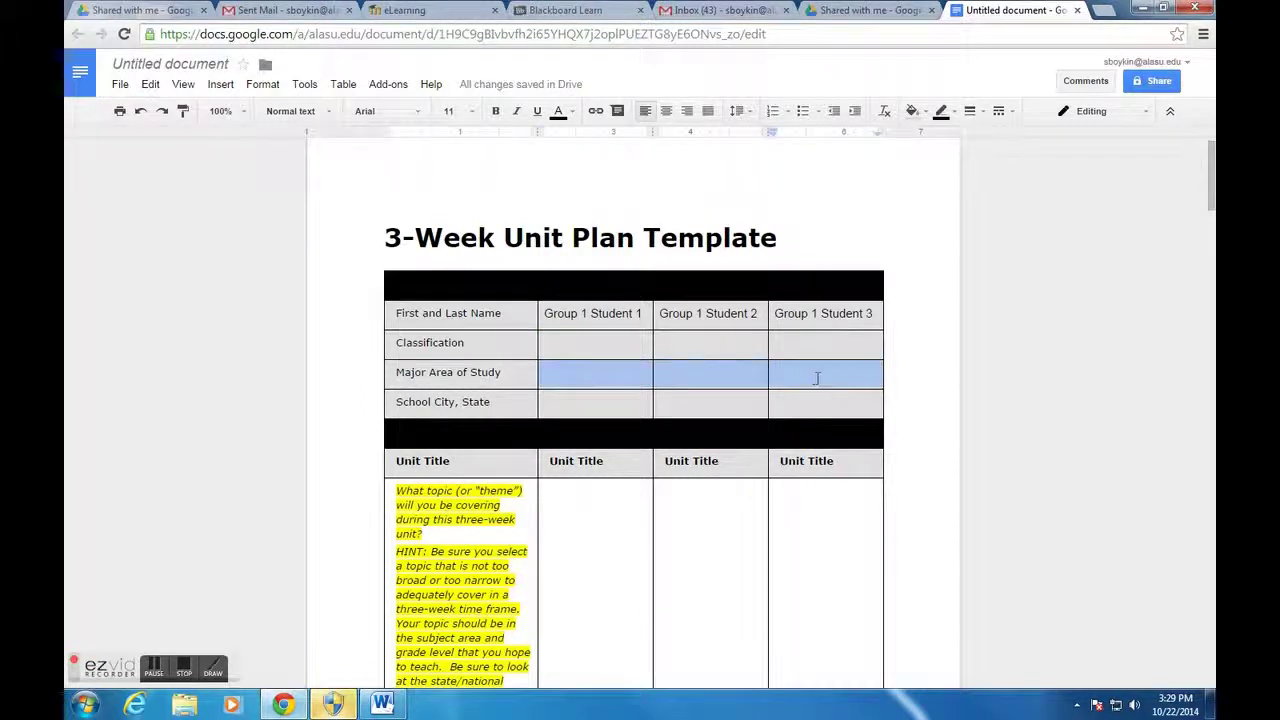
left_click_drag(570, 402, 815, 400)
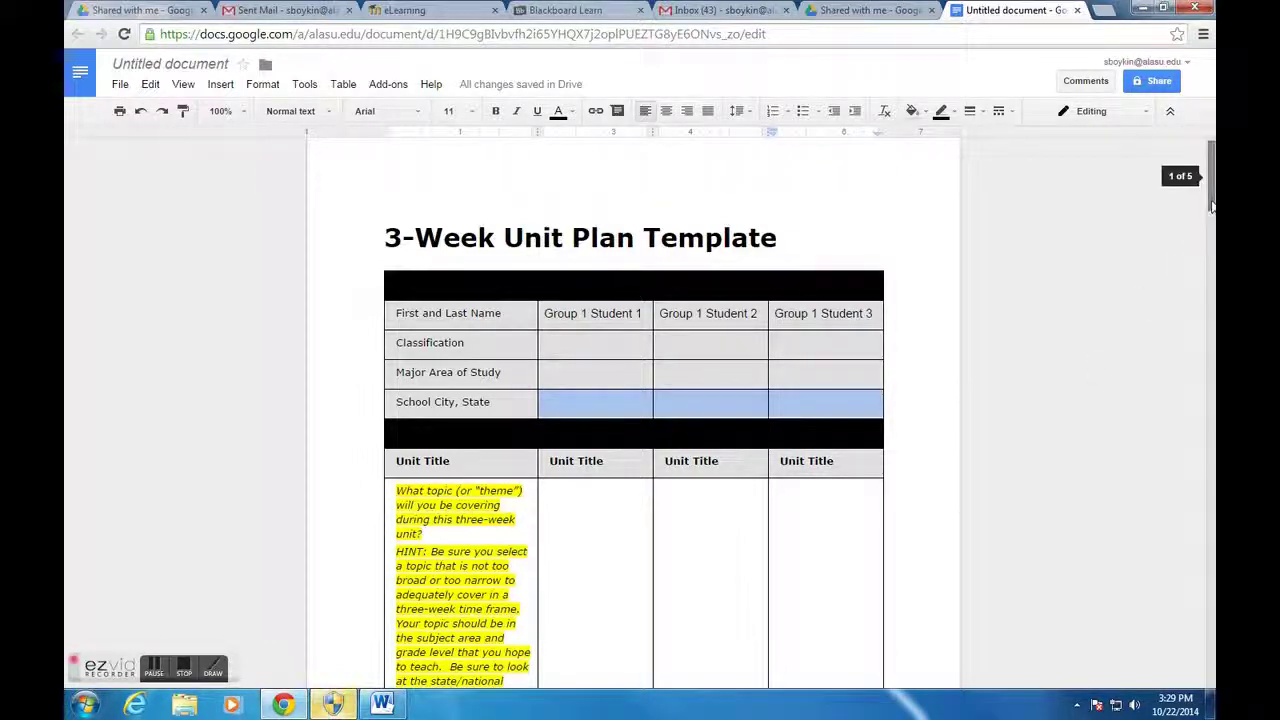
left_click_drag(1212, 200, 1212, 234)
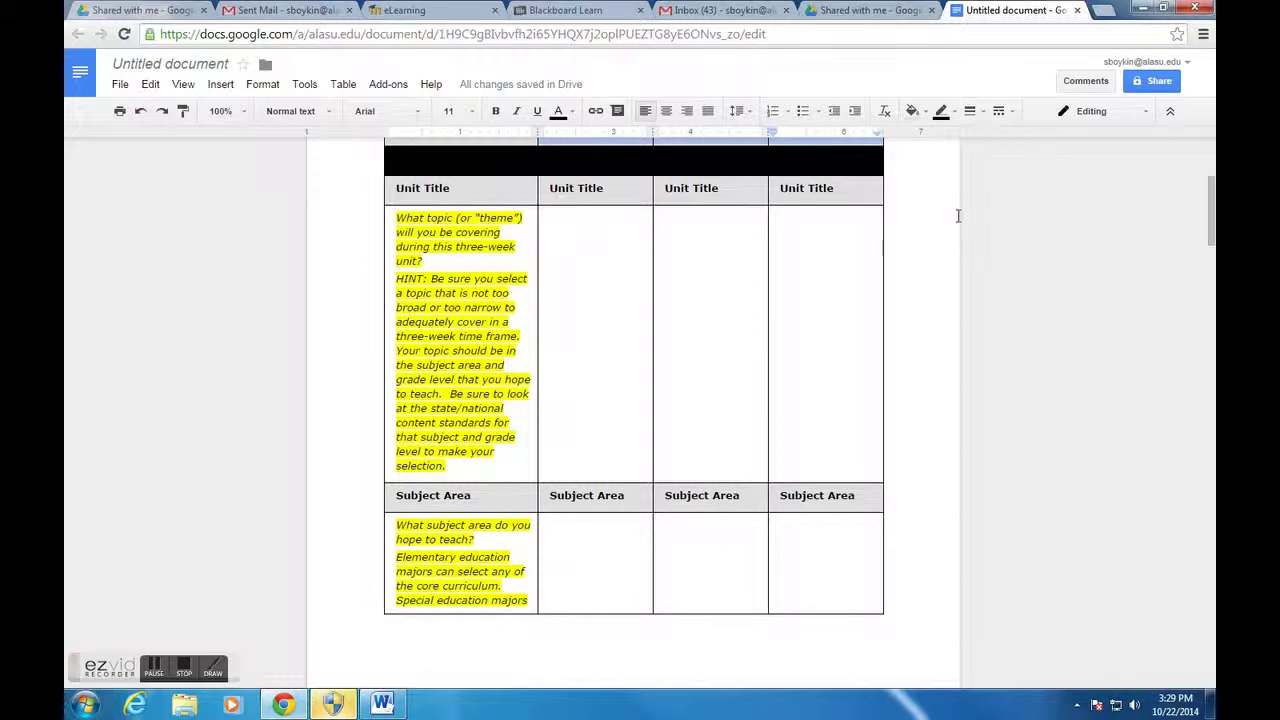
Start sharing the document and name it Group 1 Sample.
left_click(1153, 82)
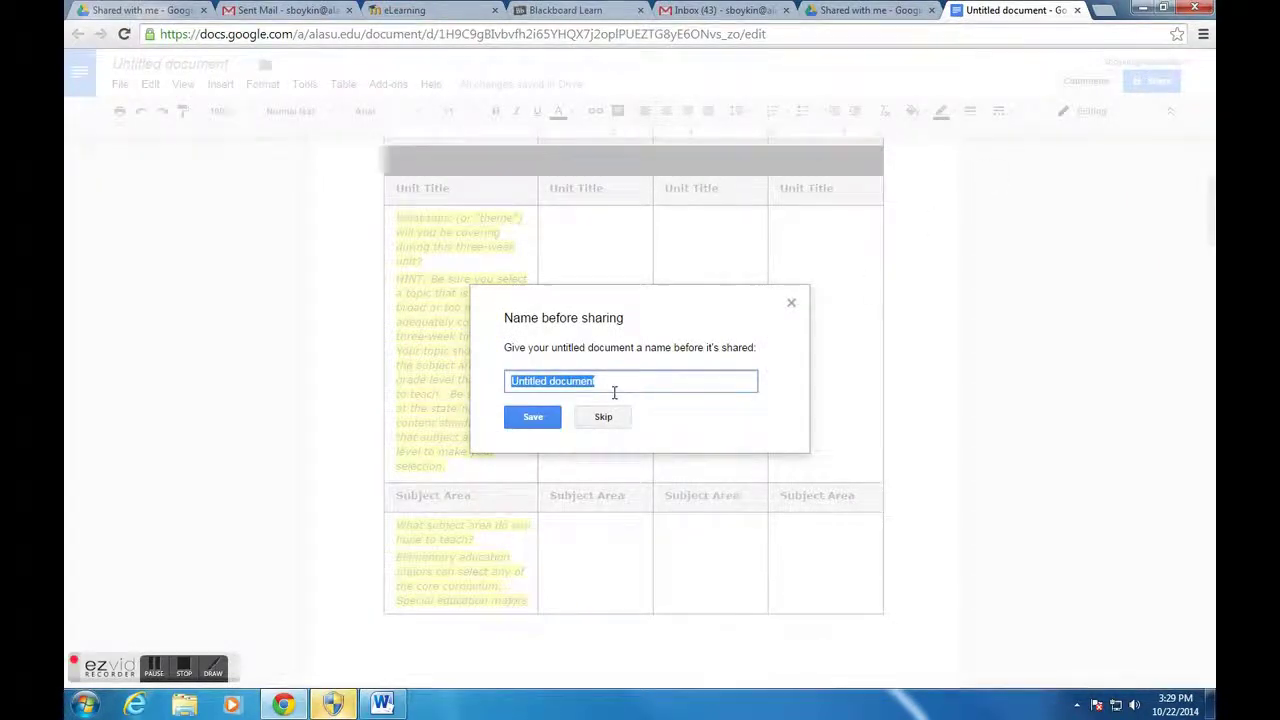
type("Group 1 Sample")
left_click(538, 418)
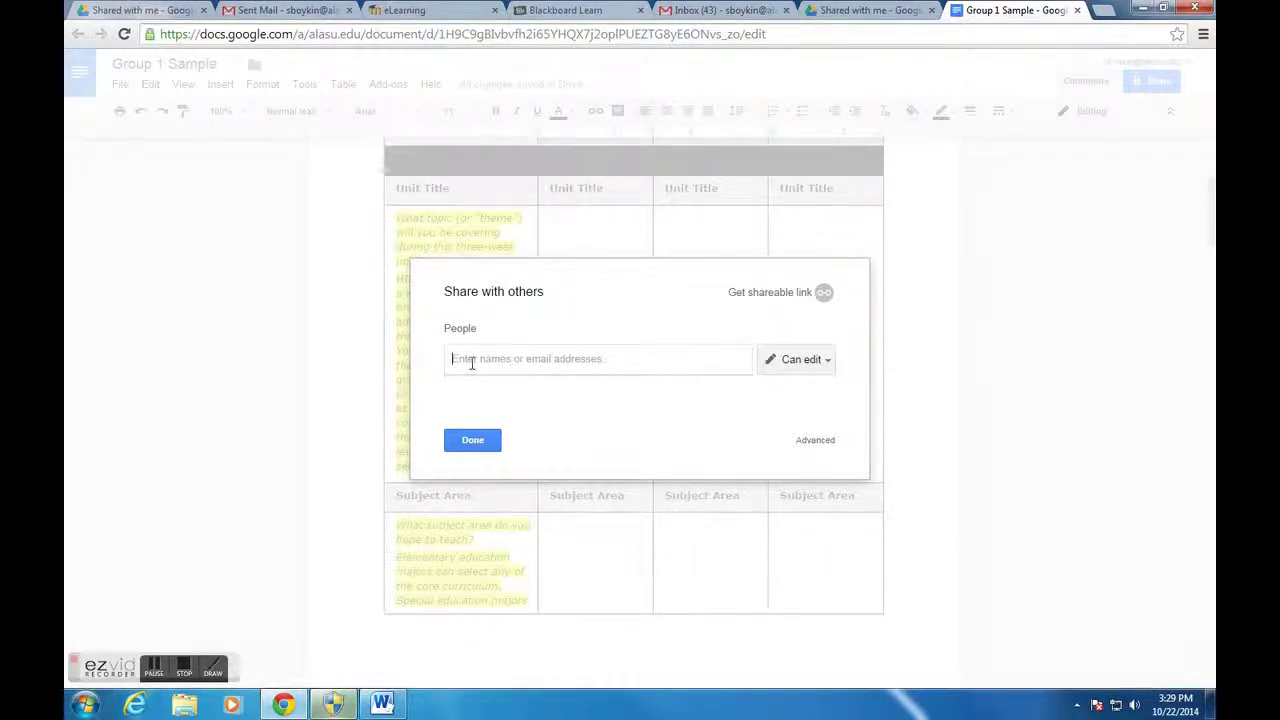
Look up two people to share the document with as editors, and cancel the invitation and close the sharing dialog.
type("St")
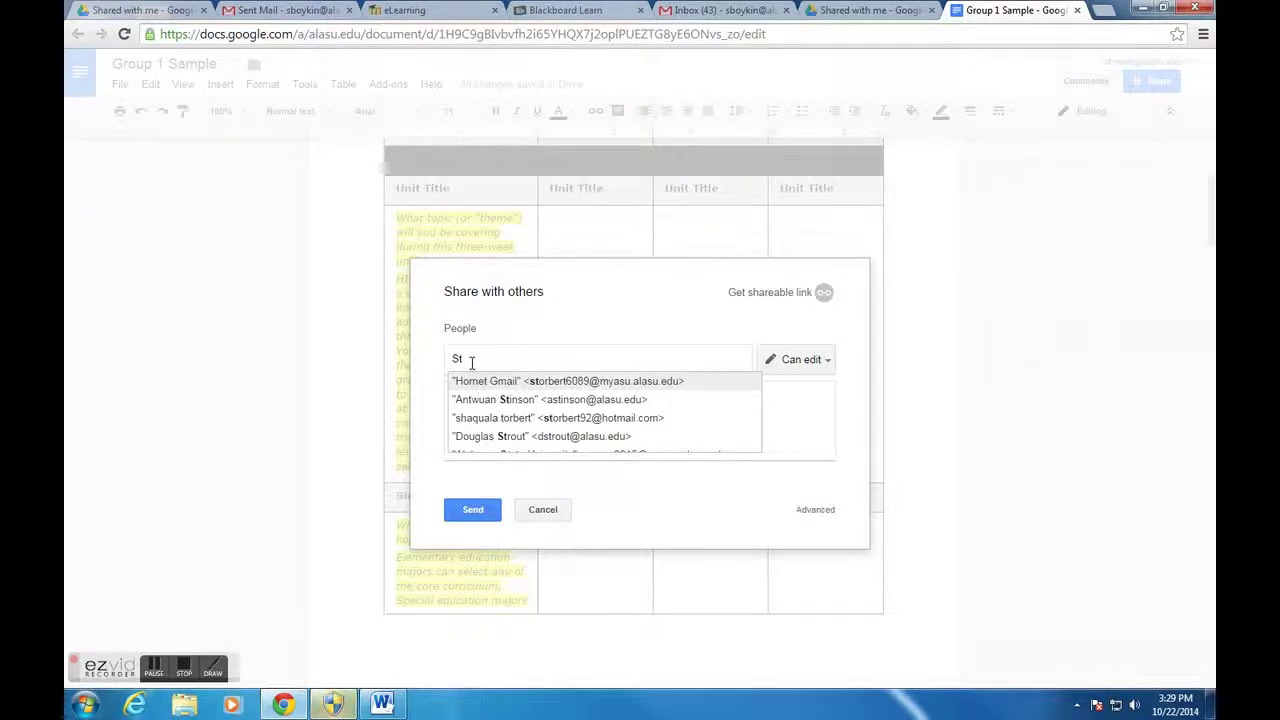
type("u")
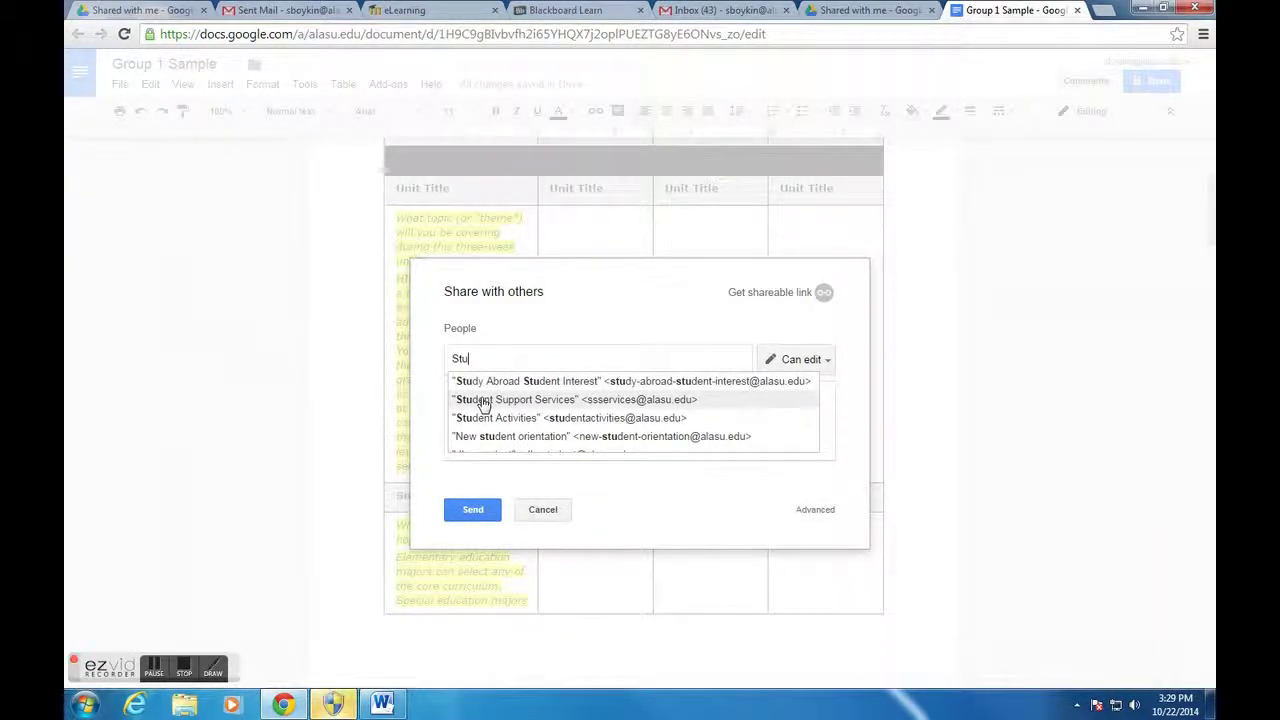
key("BackSpace")
key("BackSpace")
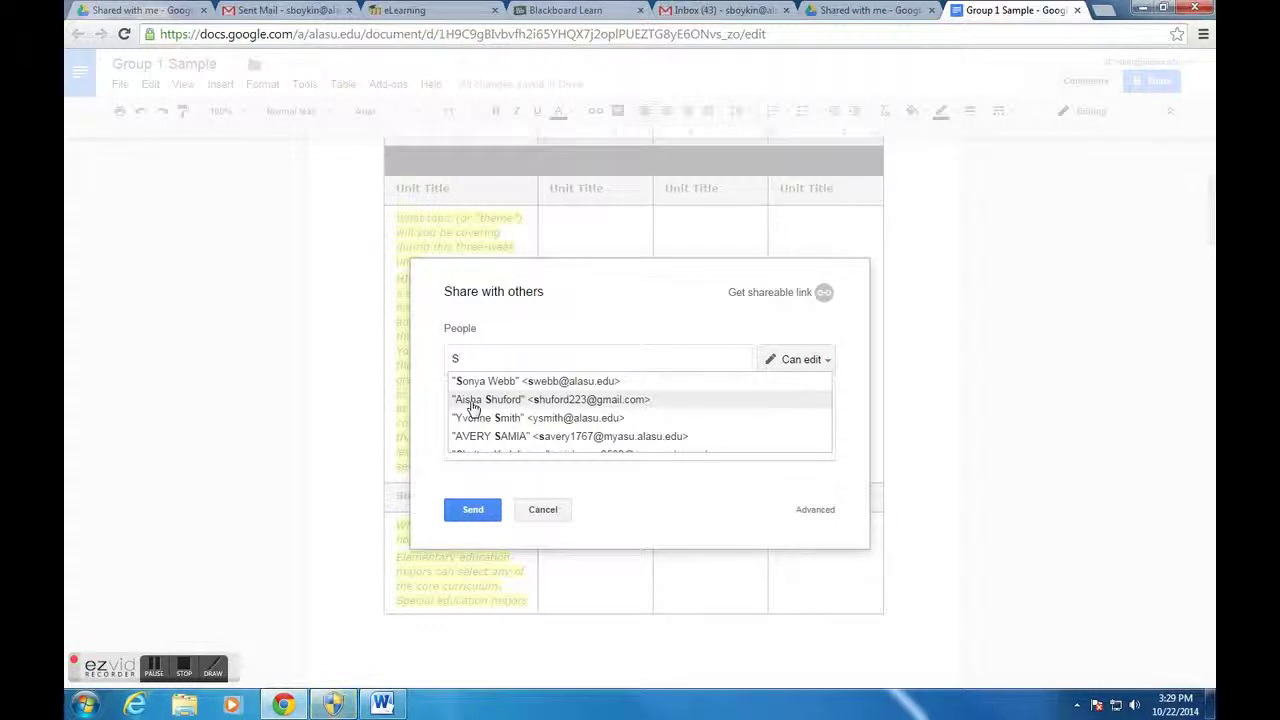
left_click(474, 408)
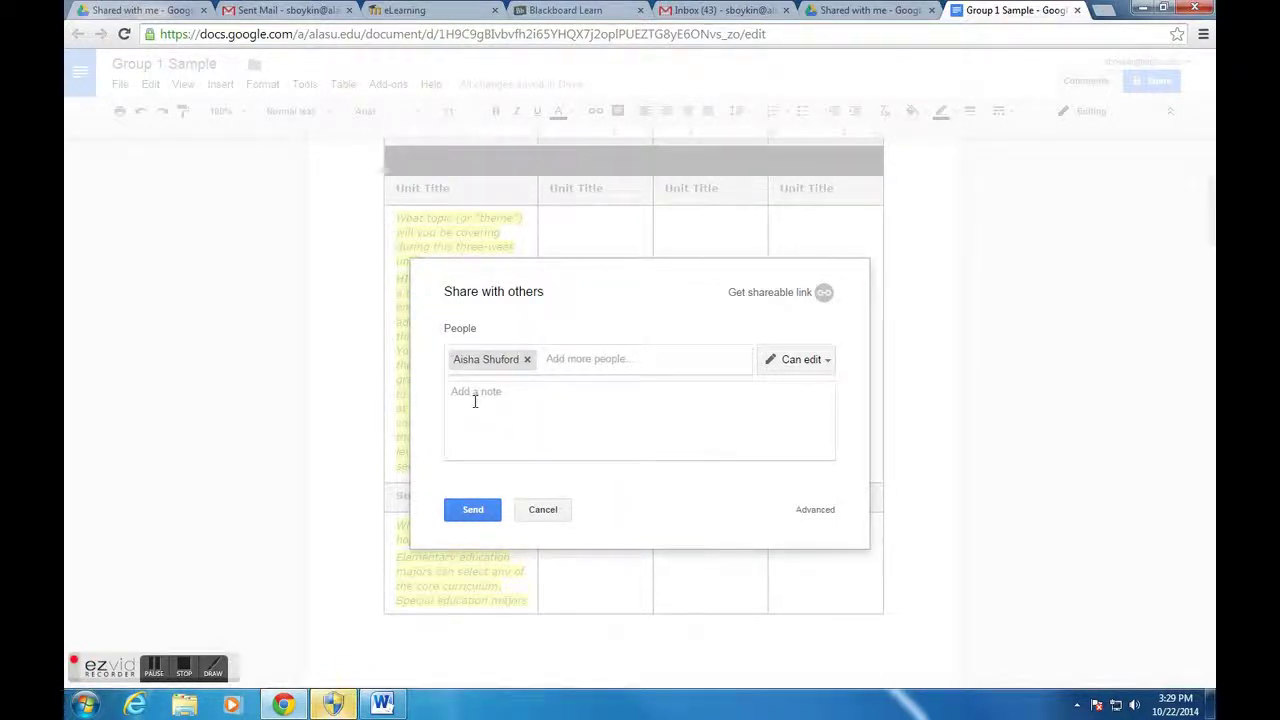
type("bru")
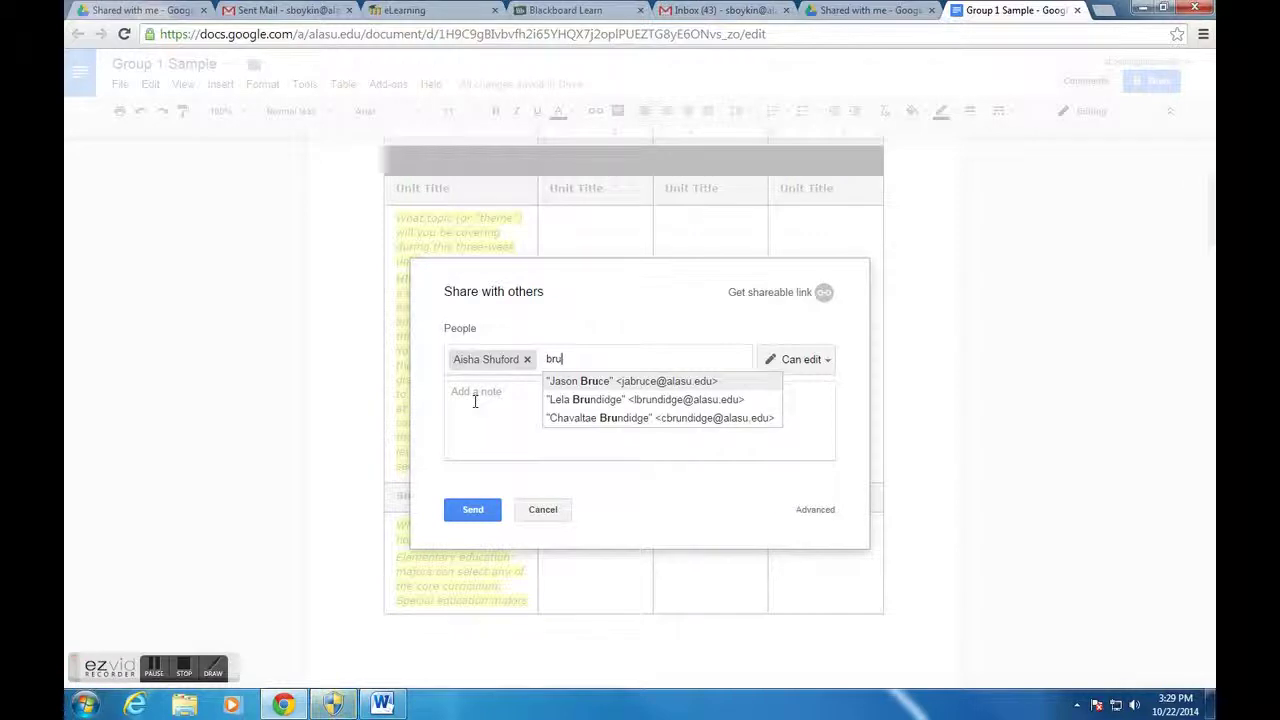
left_click(590, 384)
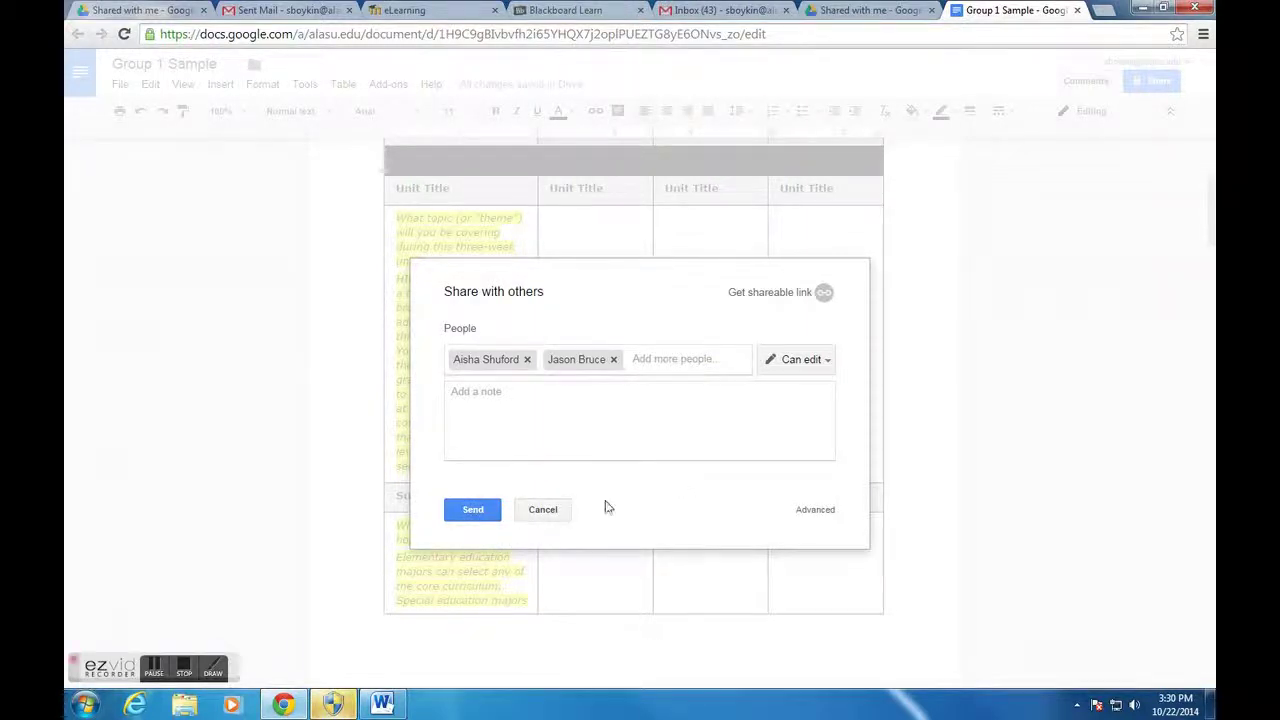
left_click(549, 514)
left_click(472, 441)
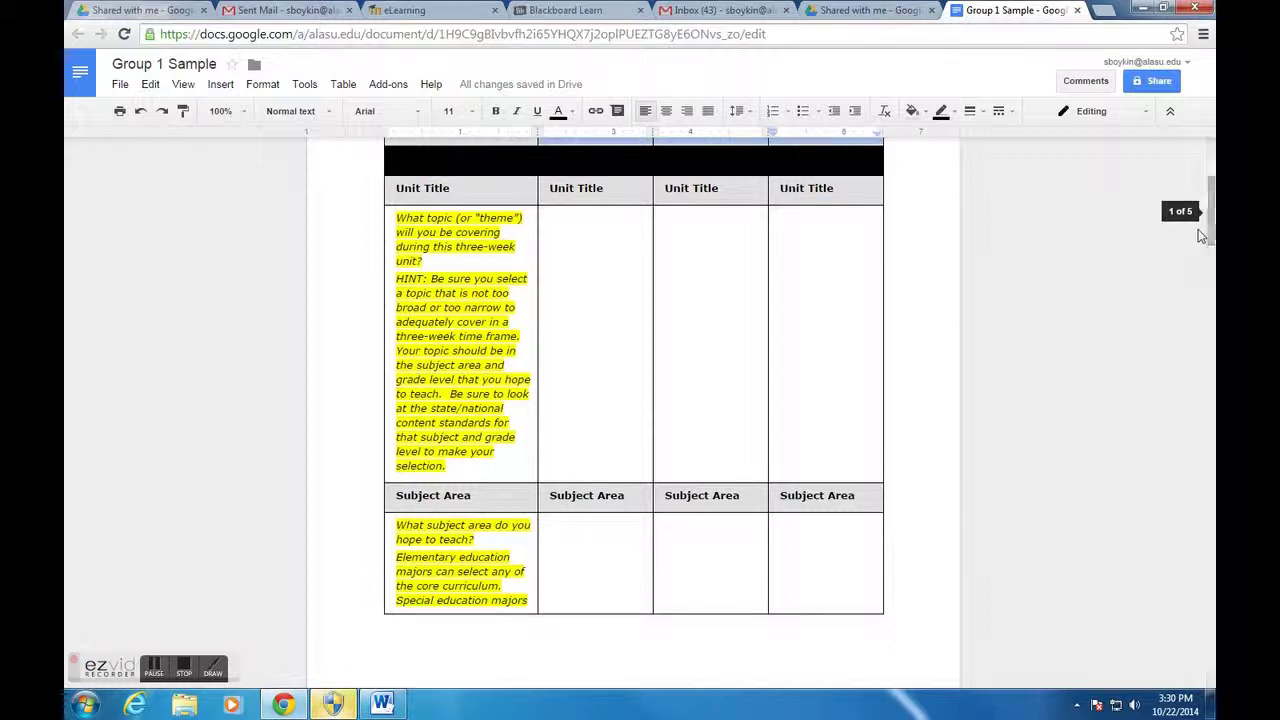
Open the shared GROUP 1 document from Google Drive and go to its Targeted Content Standards section.
left_click_drag(1210, 230, 1209, 190)
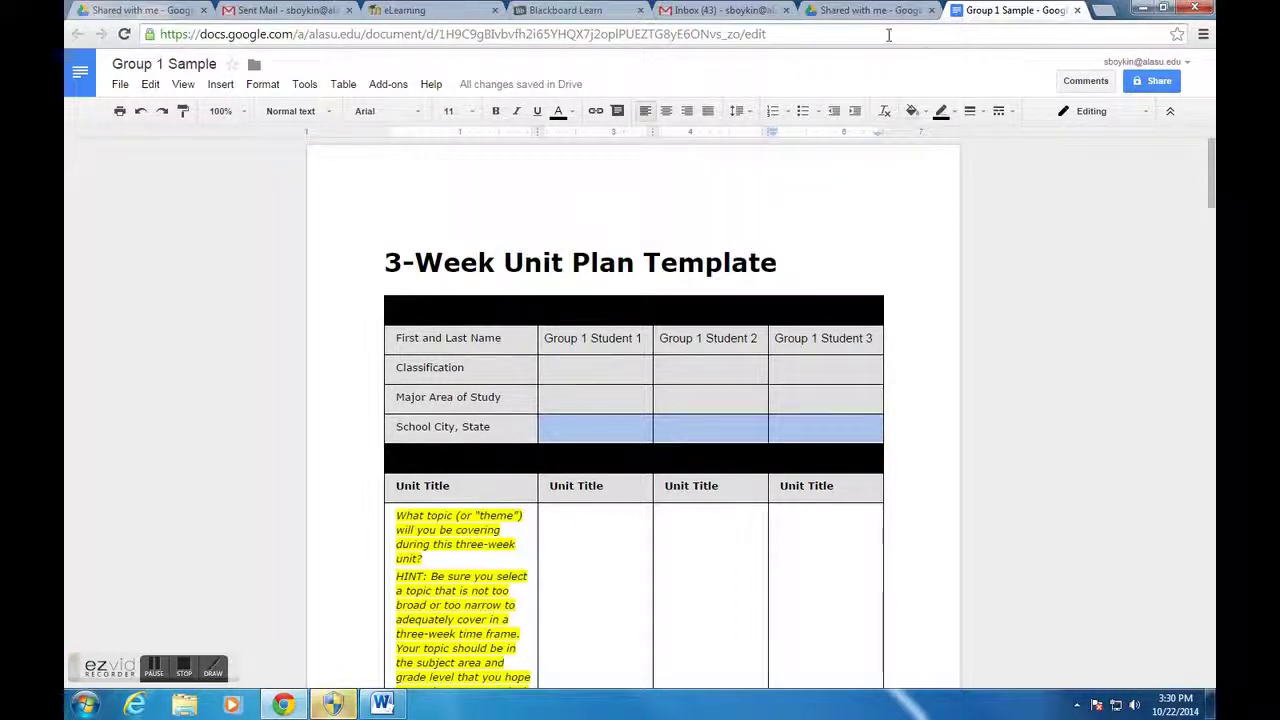
left_click(833, 11)
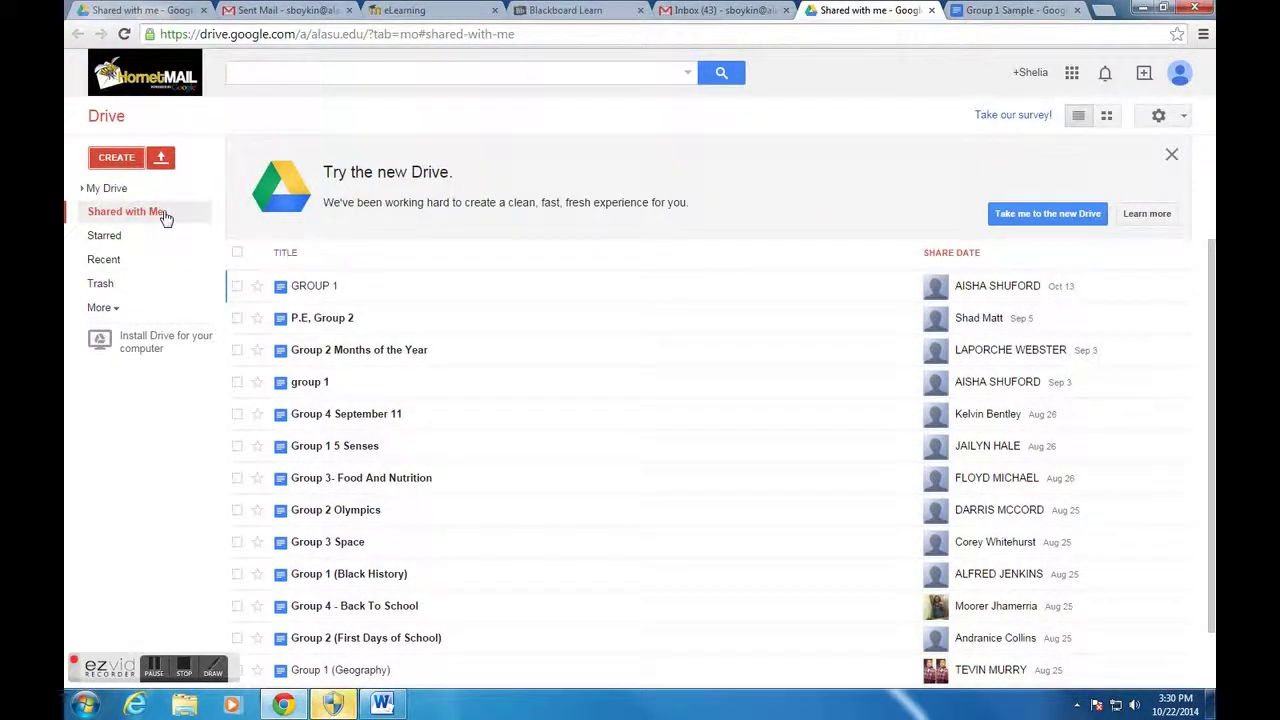
left_click(305, 288)
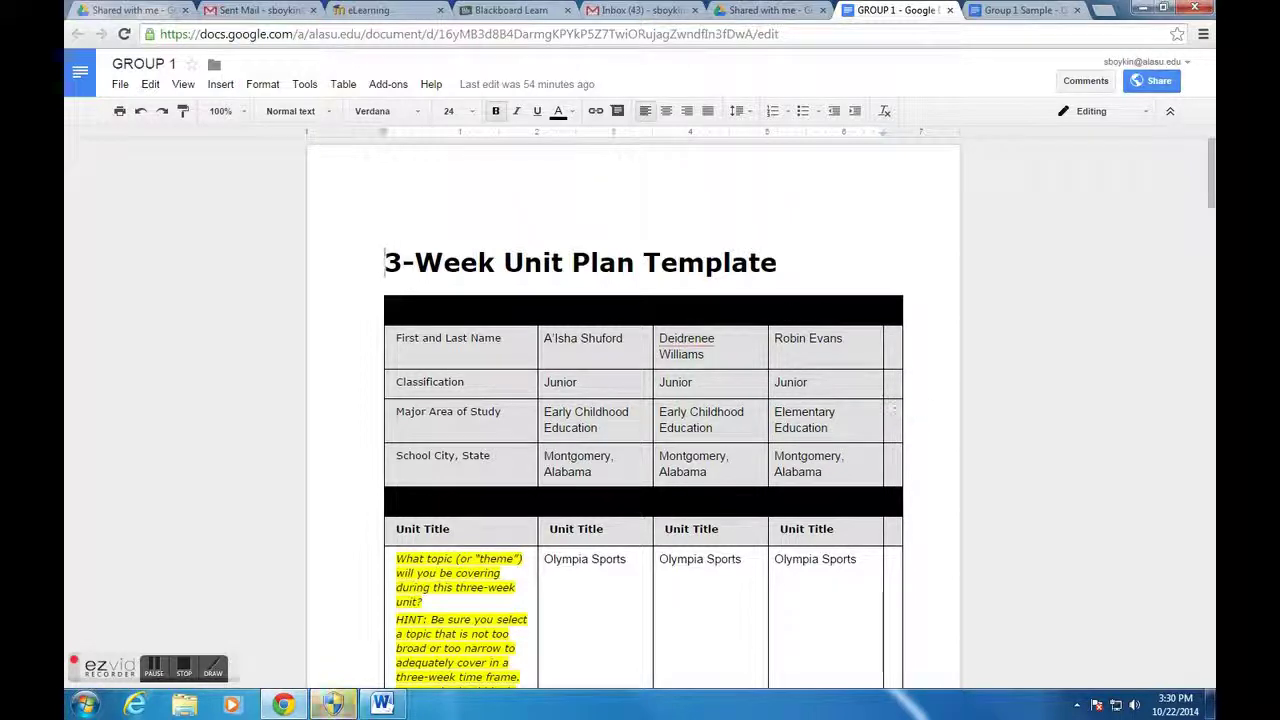
left_click_drag(1211, 197, 1211, 330)
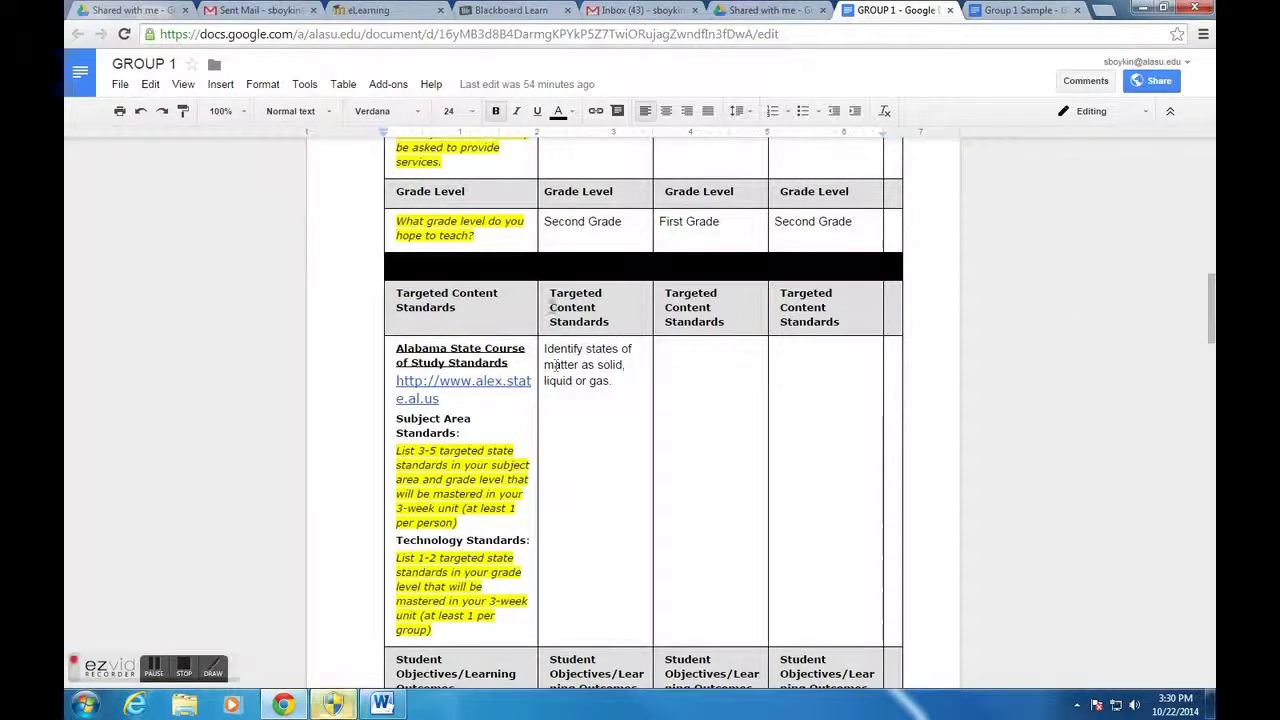
Examine the Targeted Content Standards heading, the Alabama Course of Study link and the Technology Standards requirement in the GROUP 1 document.
left_click_drag(549, 292, 618, 328)
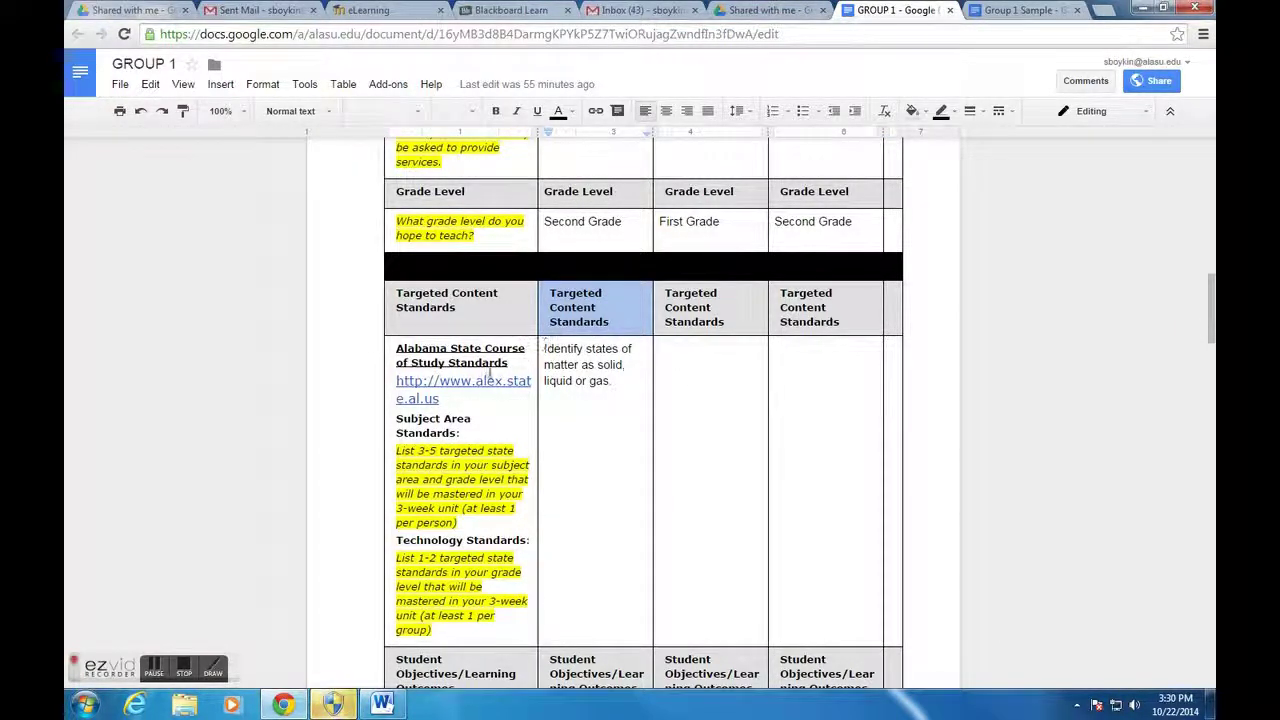
left_click_drag(395, 383, 475, 401)
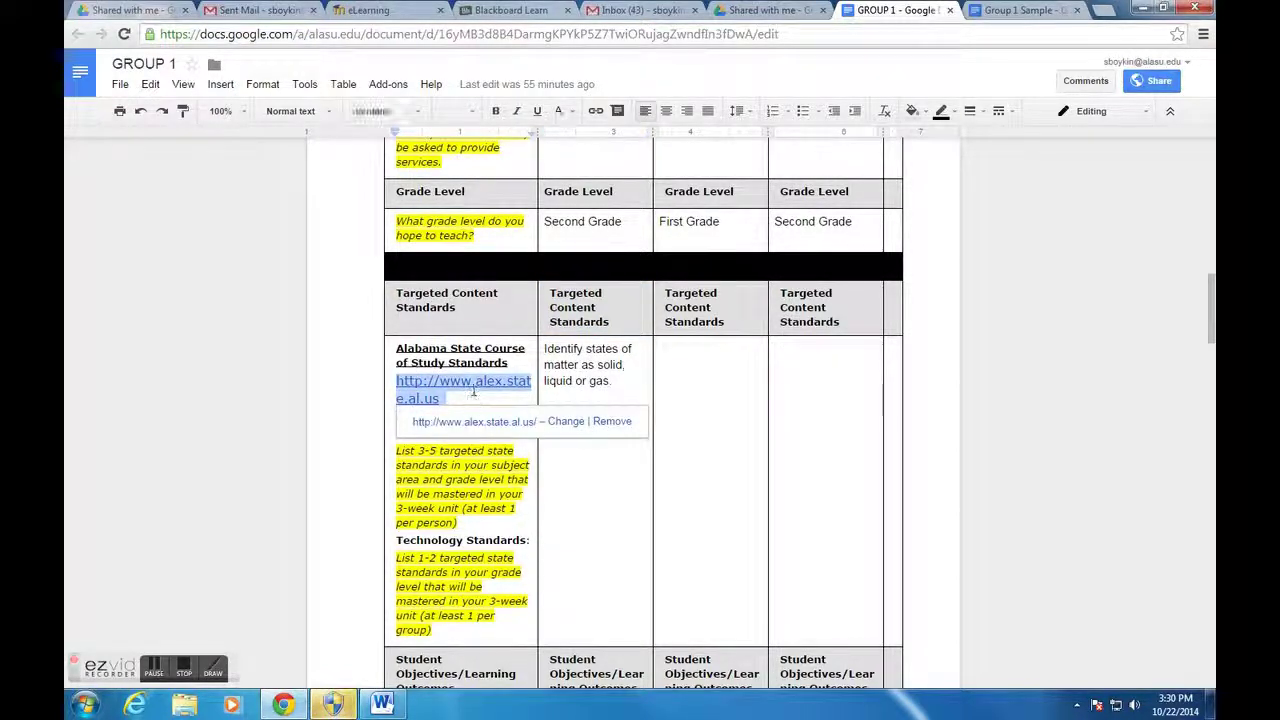
right_click(473, 388)
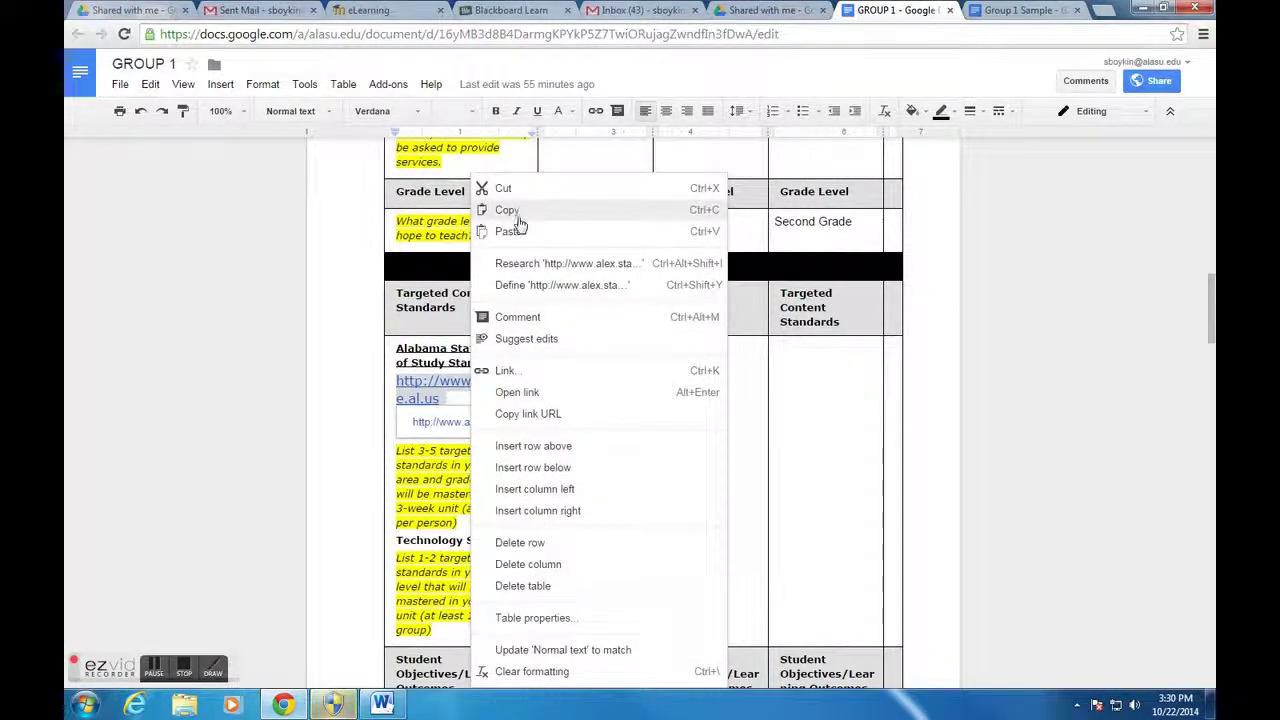
right_click(451, 385)
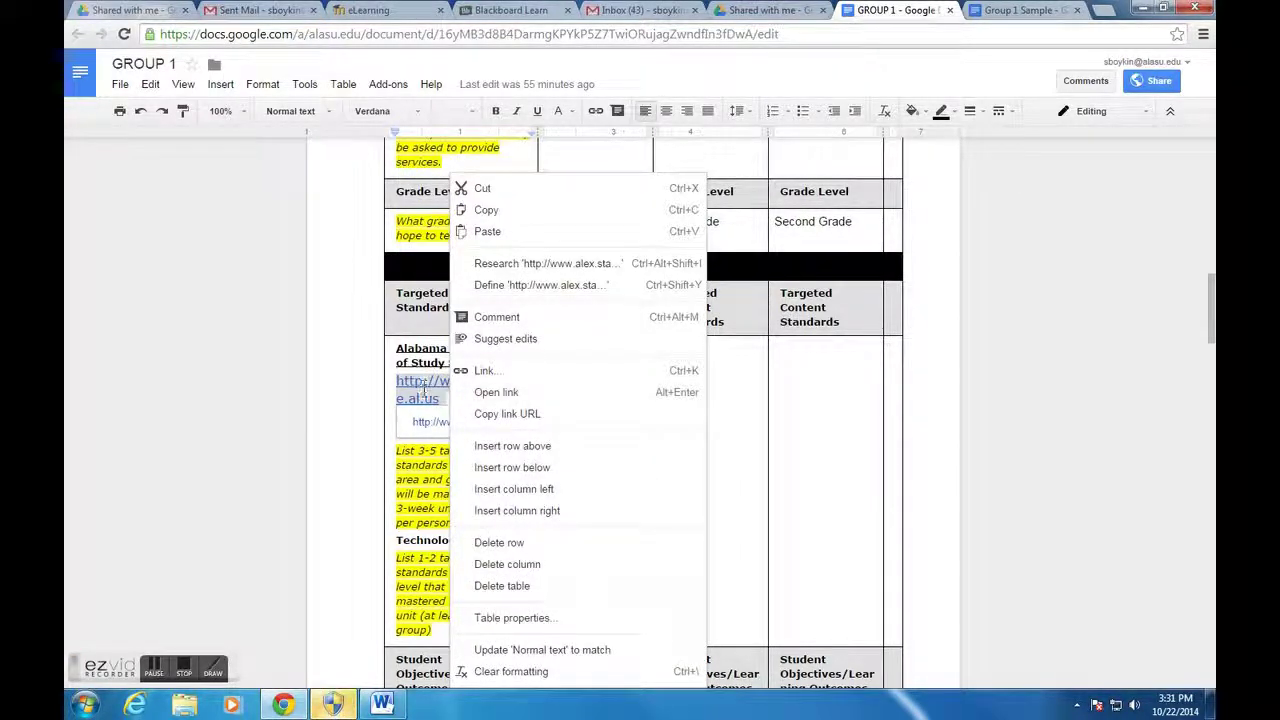
left_click(424, 390)
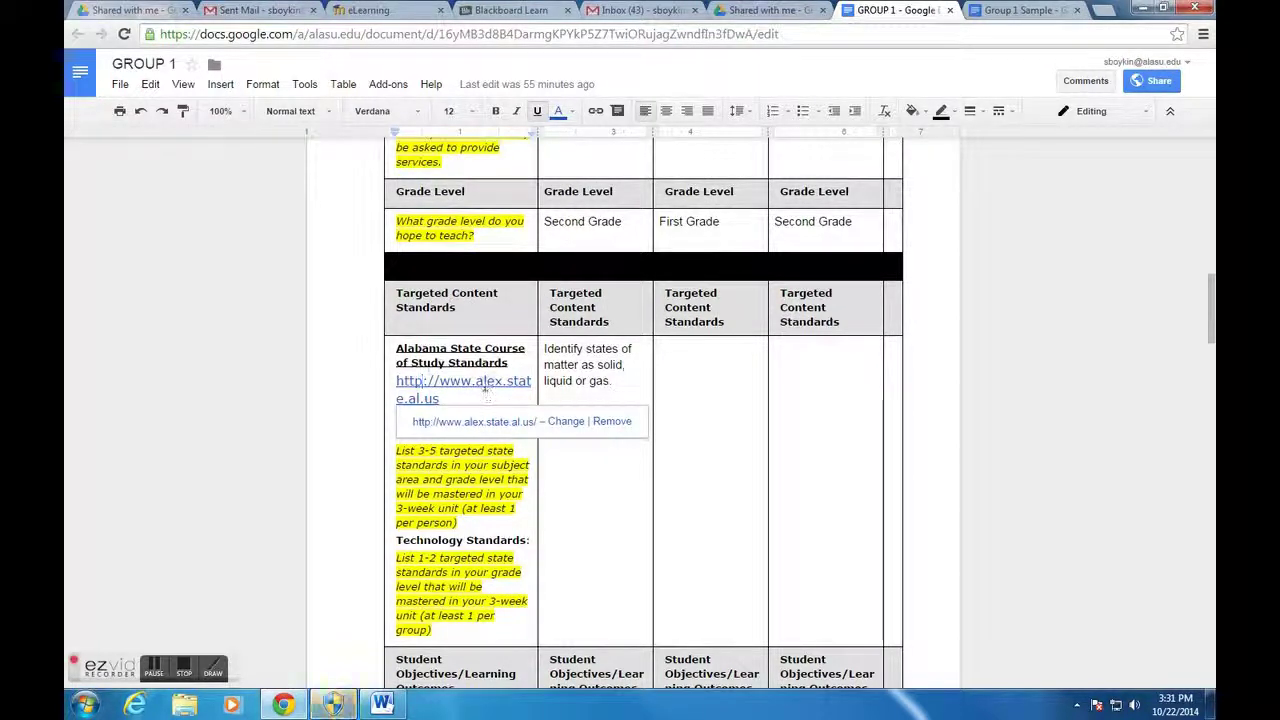
left_click(498, 394)
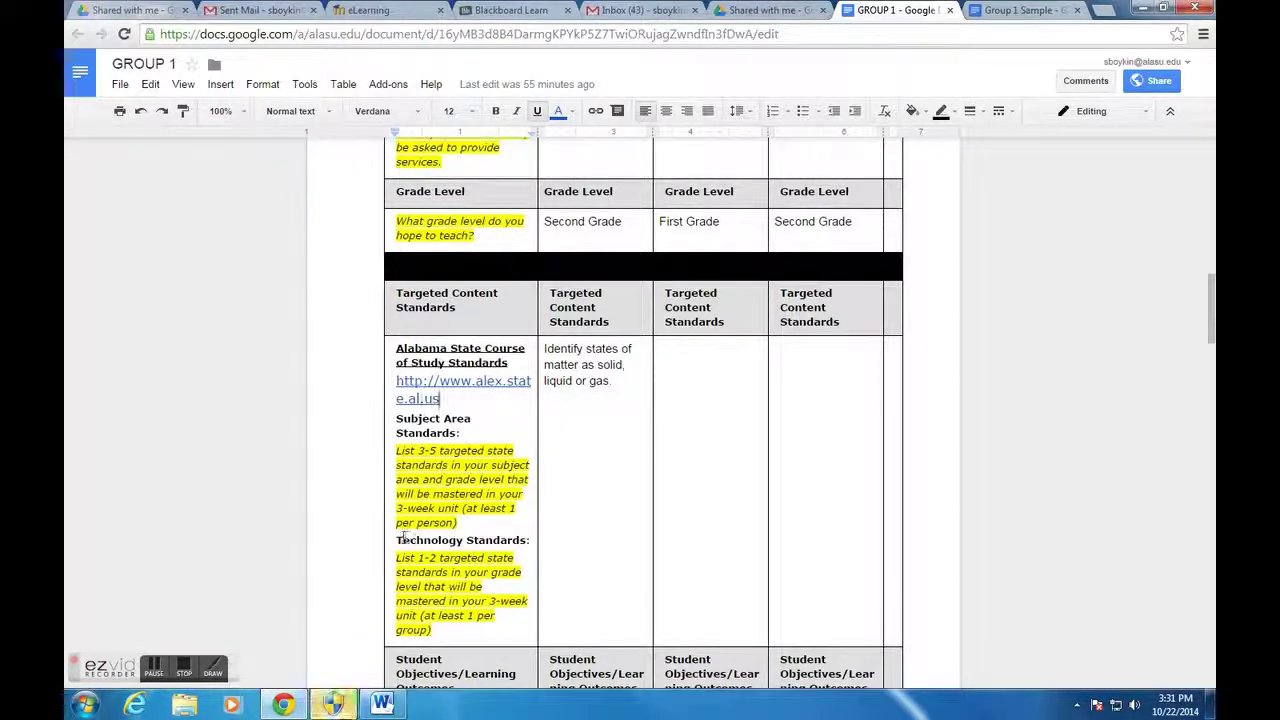
left_click_drag(396, 540, 531, 541)
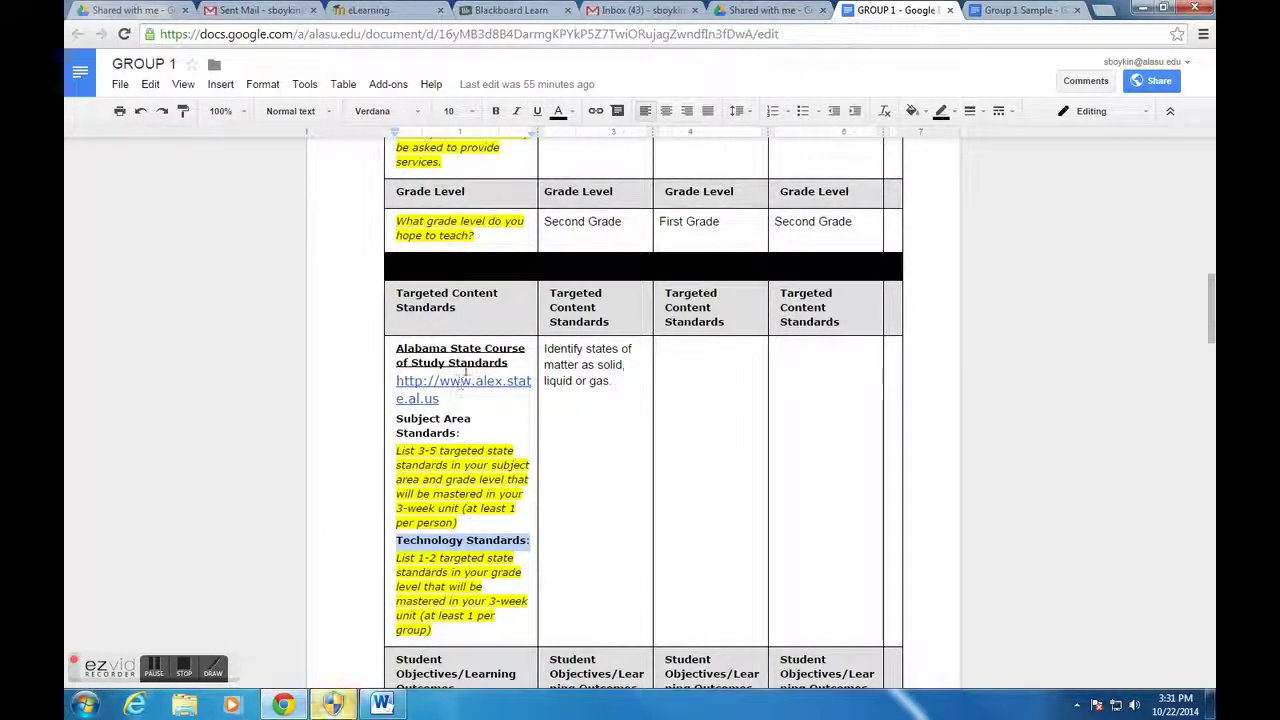
Open the ALEX Courses of Study page on alex.state.al.us in a new browser tab and display the Grade 5 Science standards.
left_click(1104, 11)
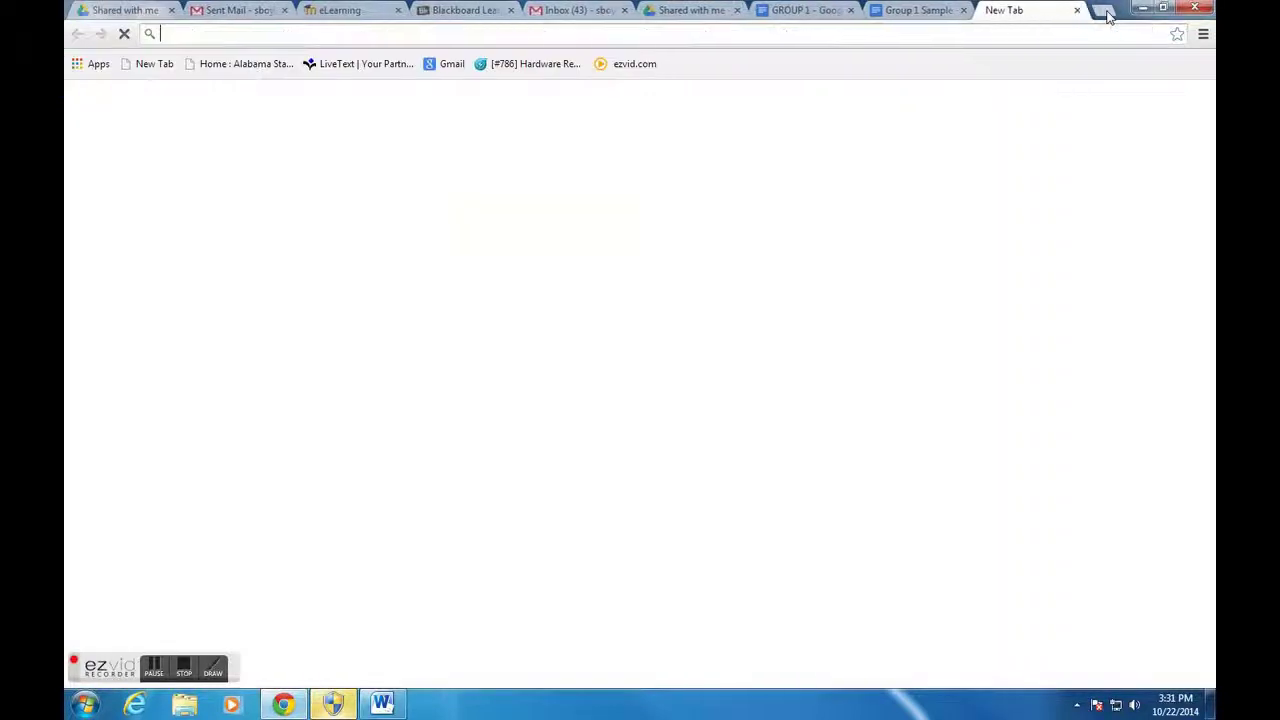
left_click(255, 34)
type("ALEX")
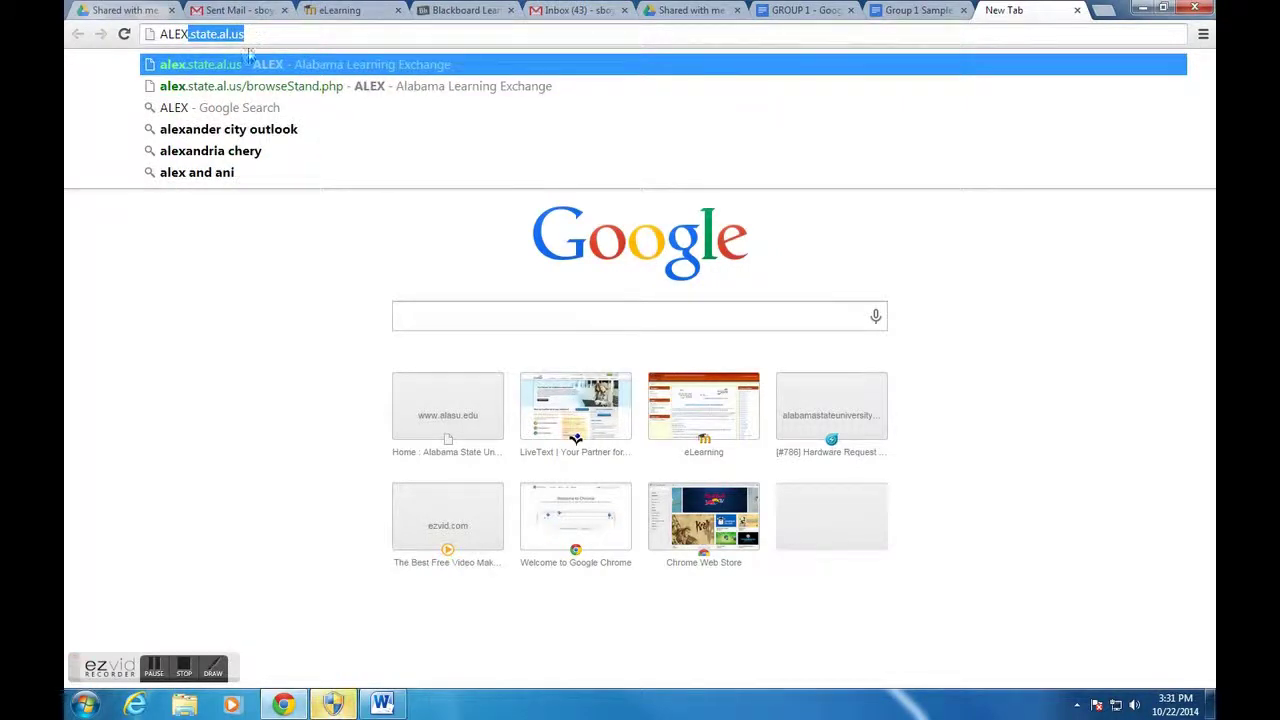
left_click(170, 90)
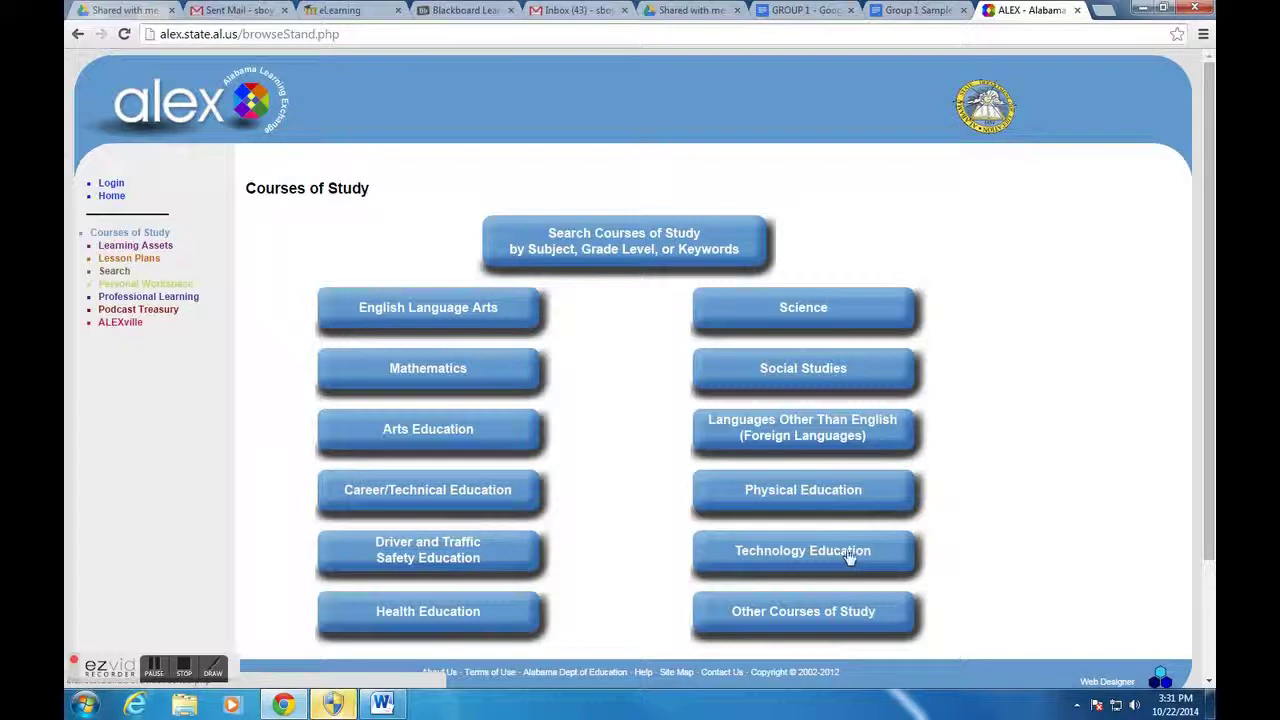
left_click(818, 312)
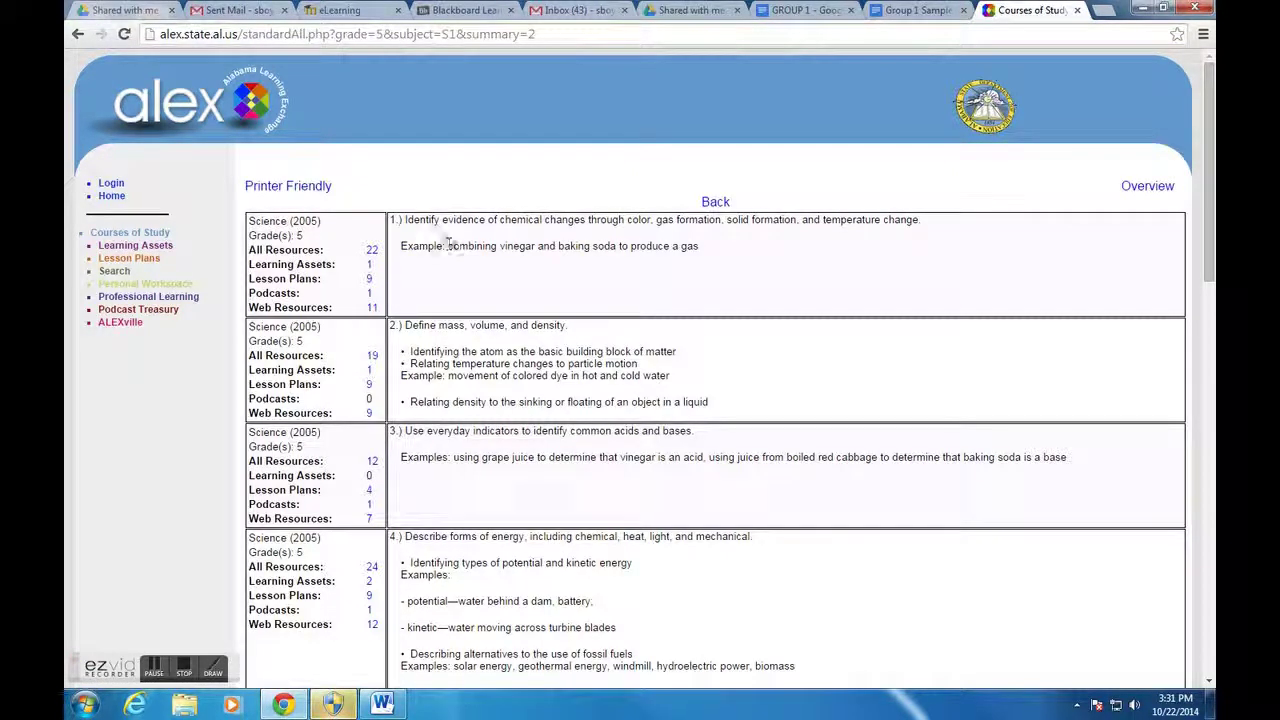
Review the Grade 5 Science standards through standard 11, highlight standard 11's text, and return to the beginning of the list.
left_click_drag(391, 219, 835, 716)
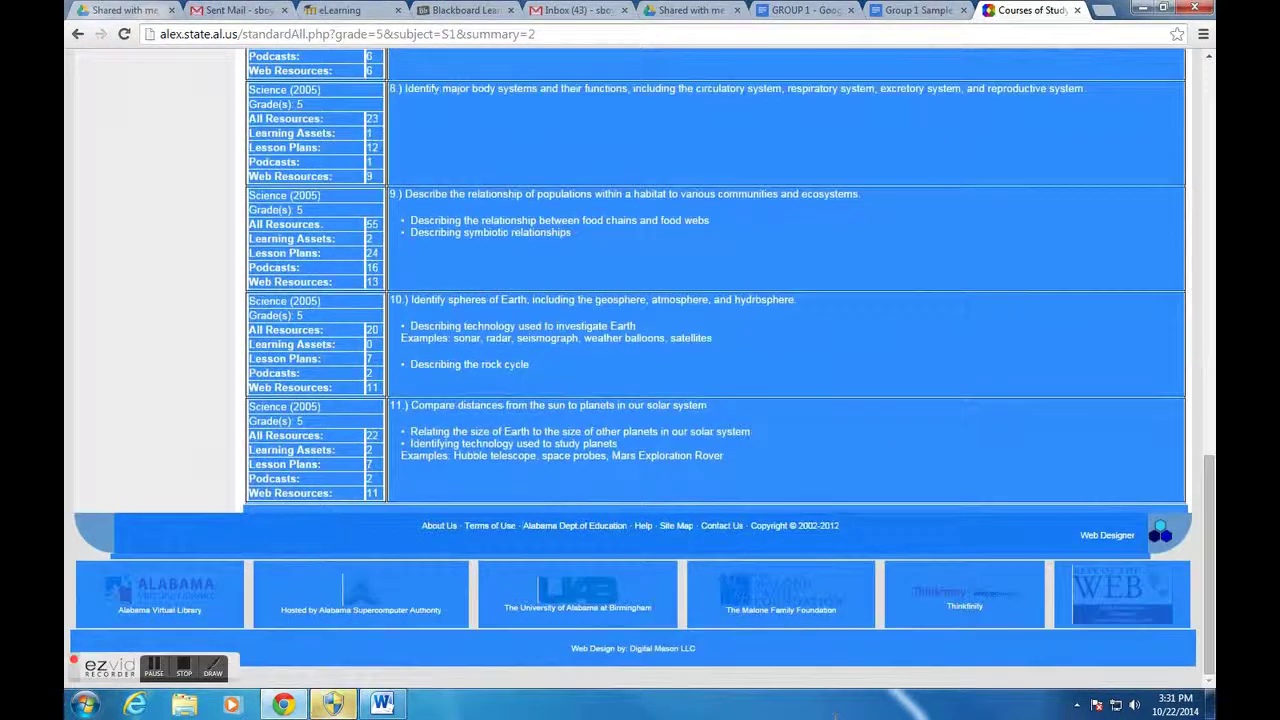
left_click(380, 415)
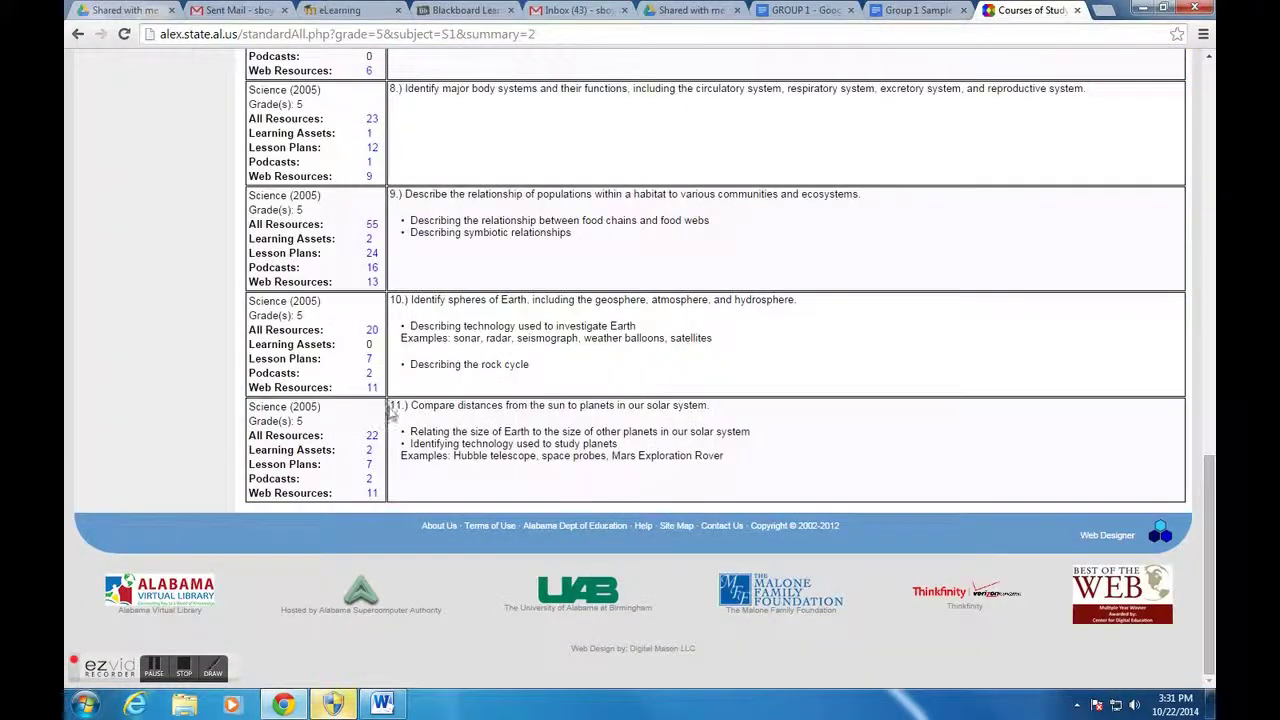
left_click_drag(400, 406, 642, 489)
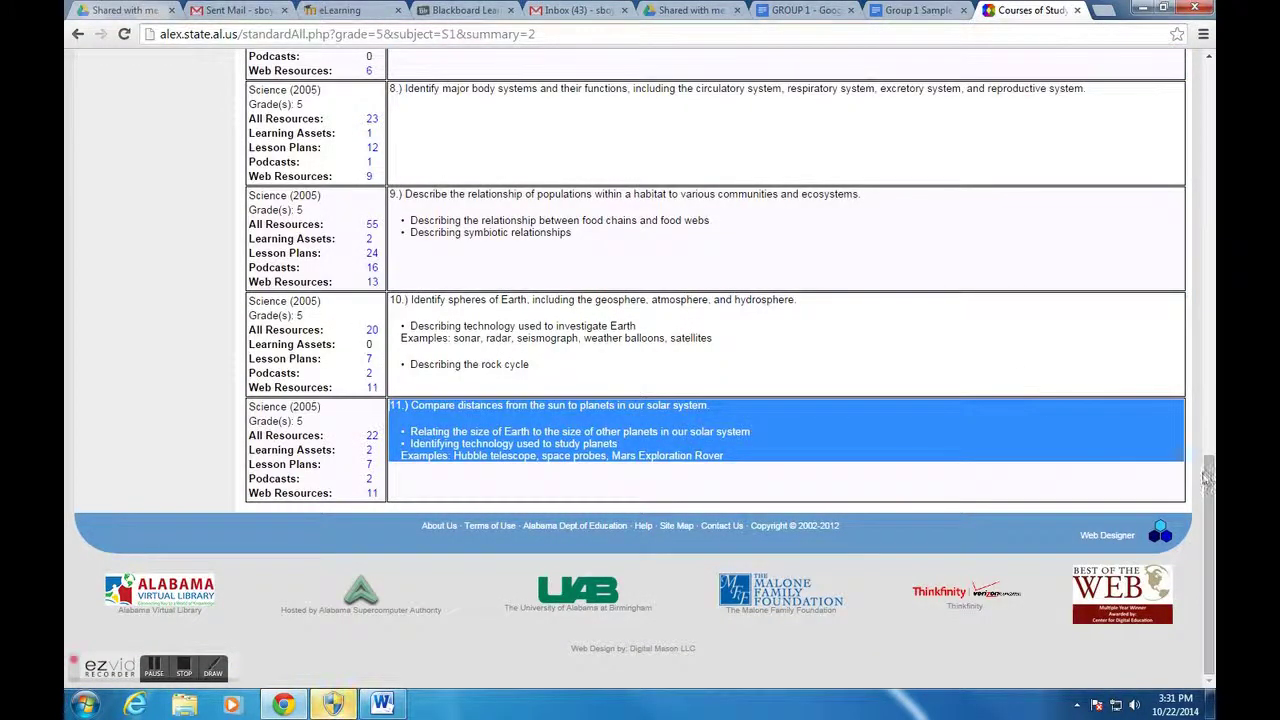
left_click_drag(1210, 470, 1173, 76)
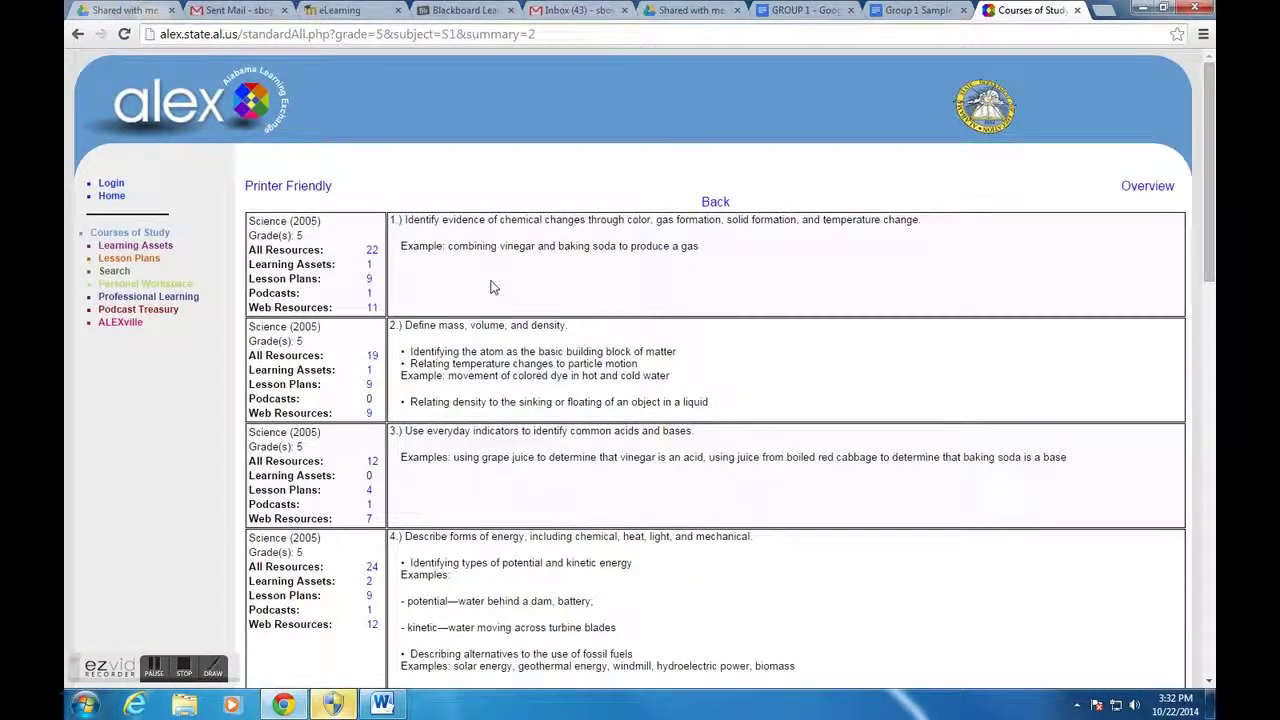
Reopen GROUP 1 from the files shared in Google Drive and return to its Targeted Content Standards section.
left_click(128, 12)
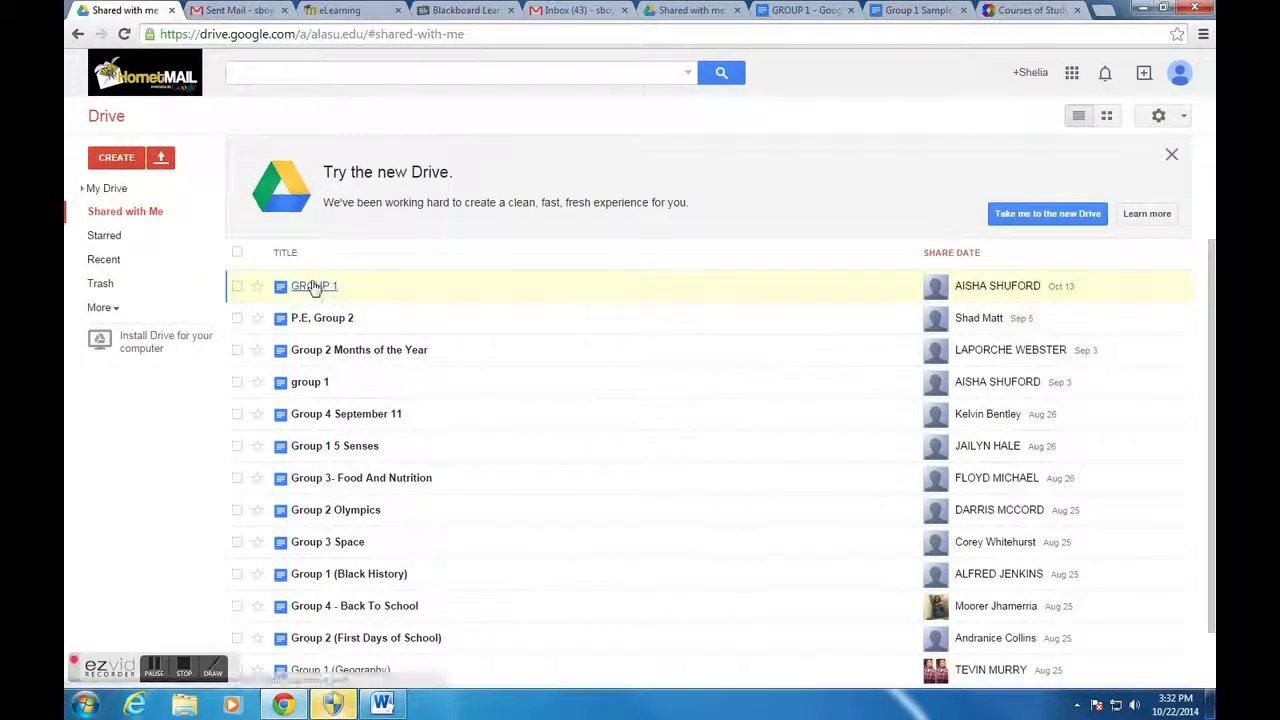
left_click(309, 287)
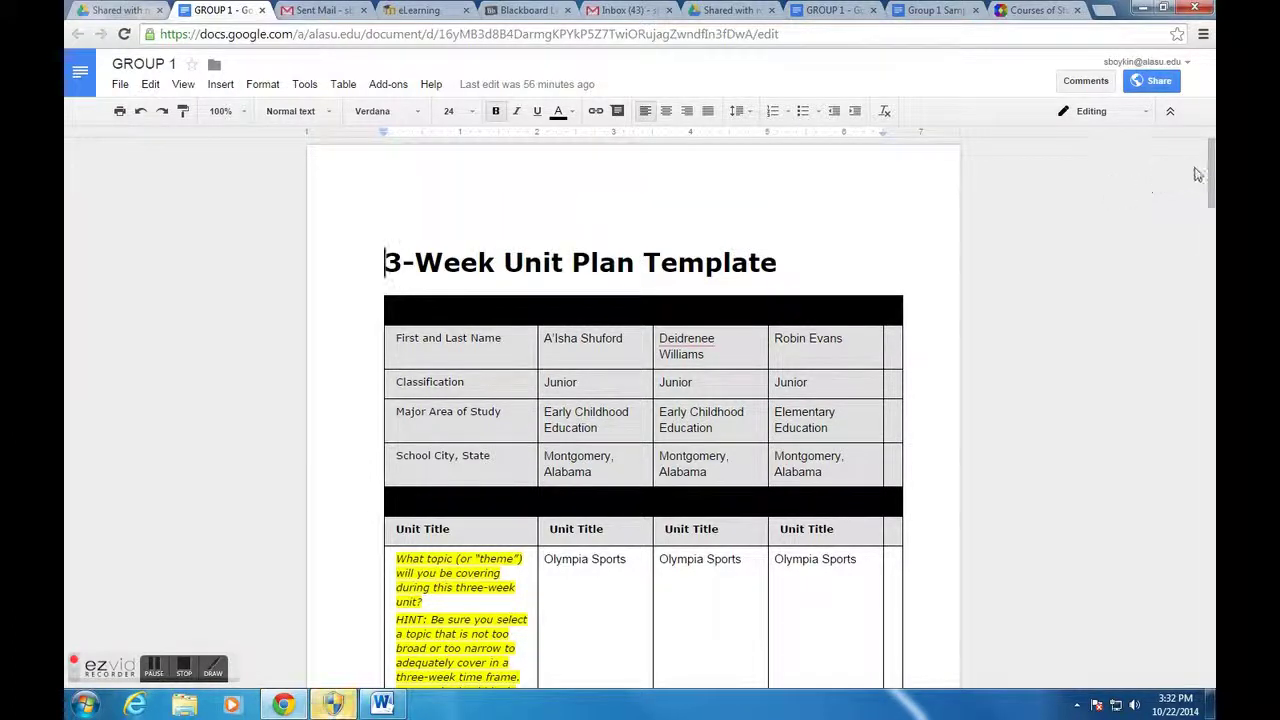
left_click_drag(1211, 170, 1211, 328)
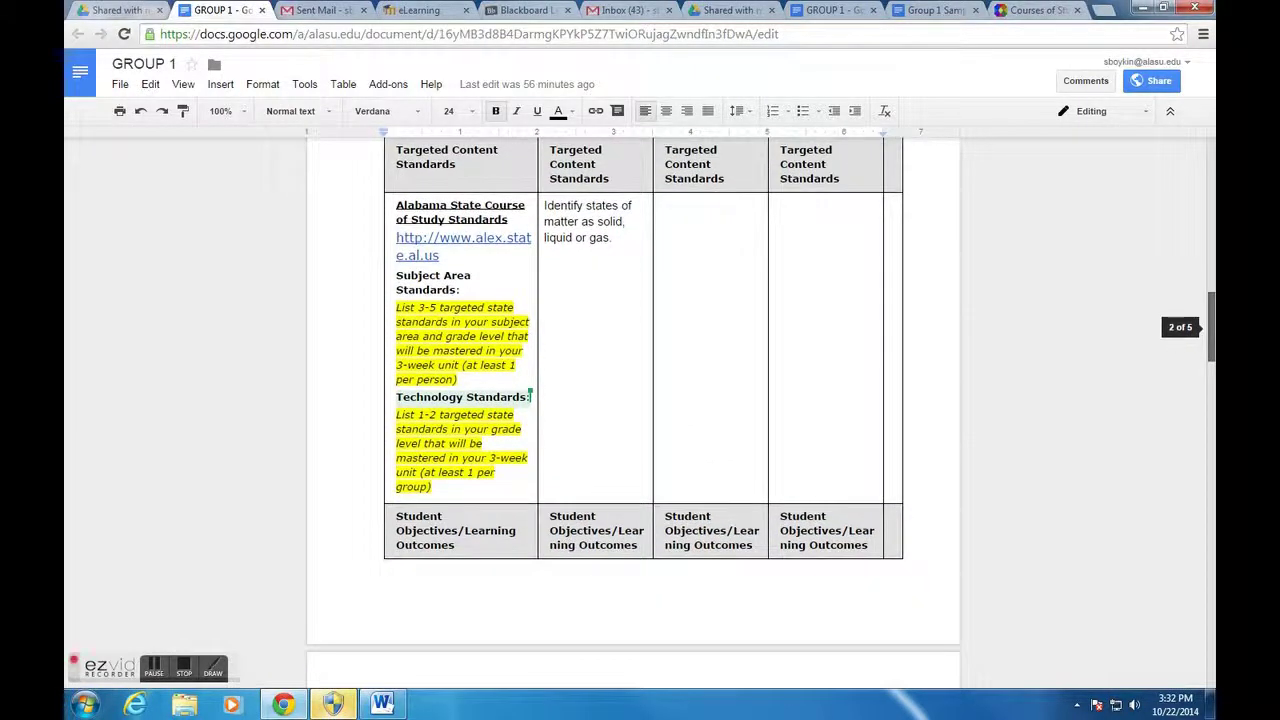
Copy the text of Grade 5 Science standard 1 and its example from the ALEX page.
left_click(1040, 10)
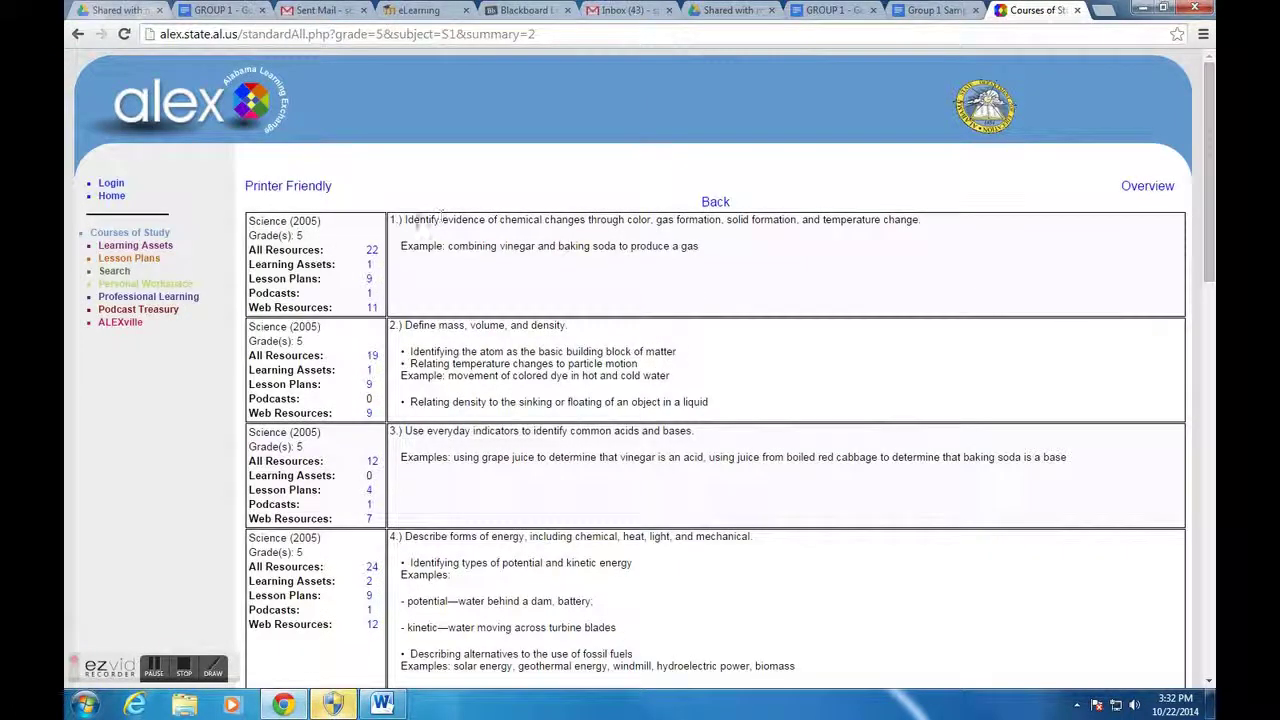
left_click_drag(405, 225, 780, 248)
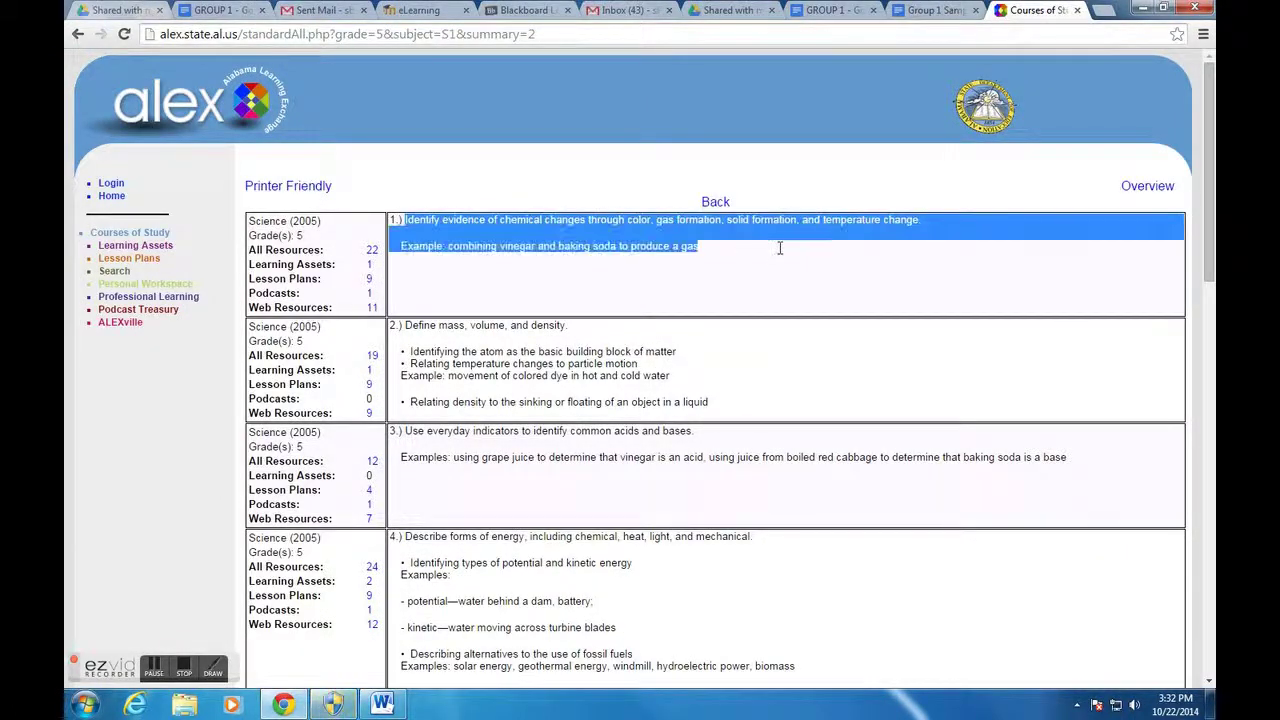
right_click(637, 246)
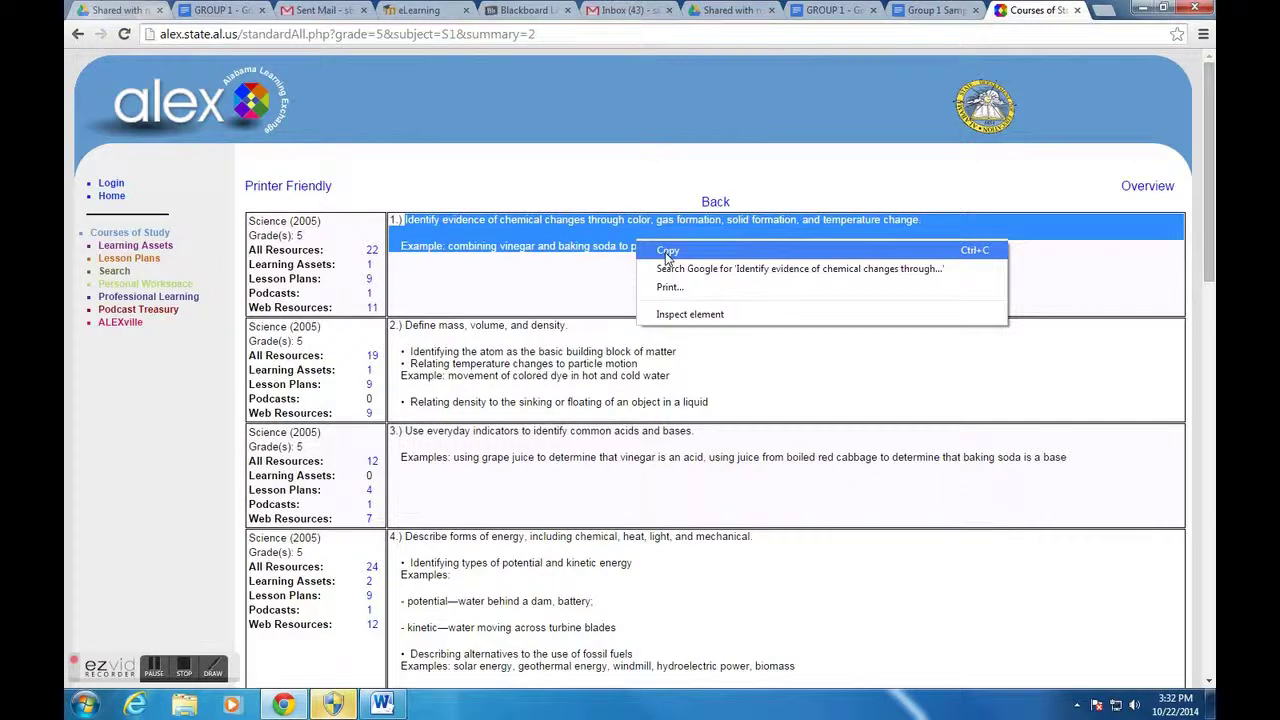
left_click(665, 252)
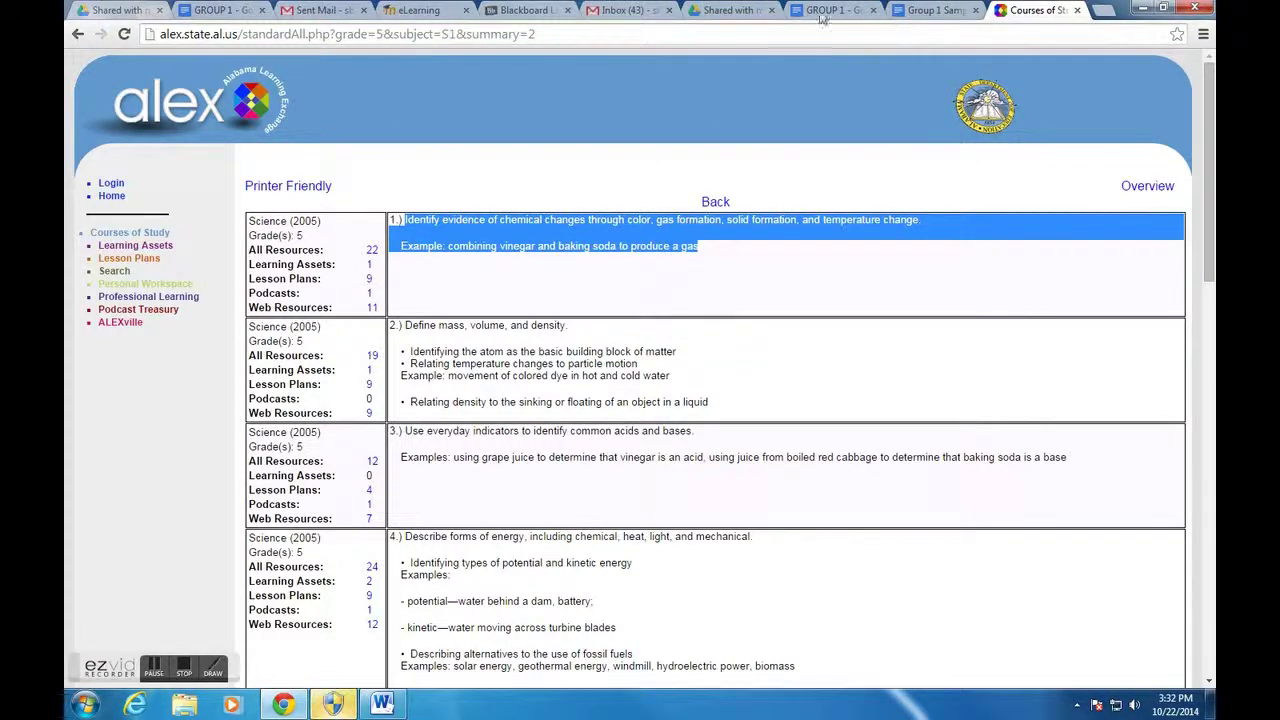
Paste the science standard into the First Grade column's empty Targeted Content Standards cell in GROUP 1 and prefix it with "#1".
left_click(955, 12)
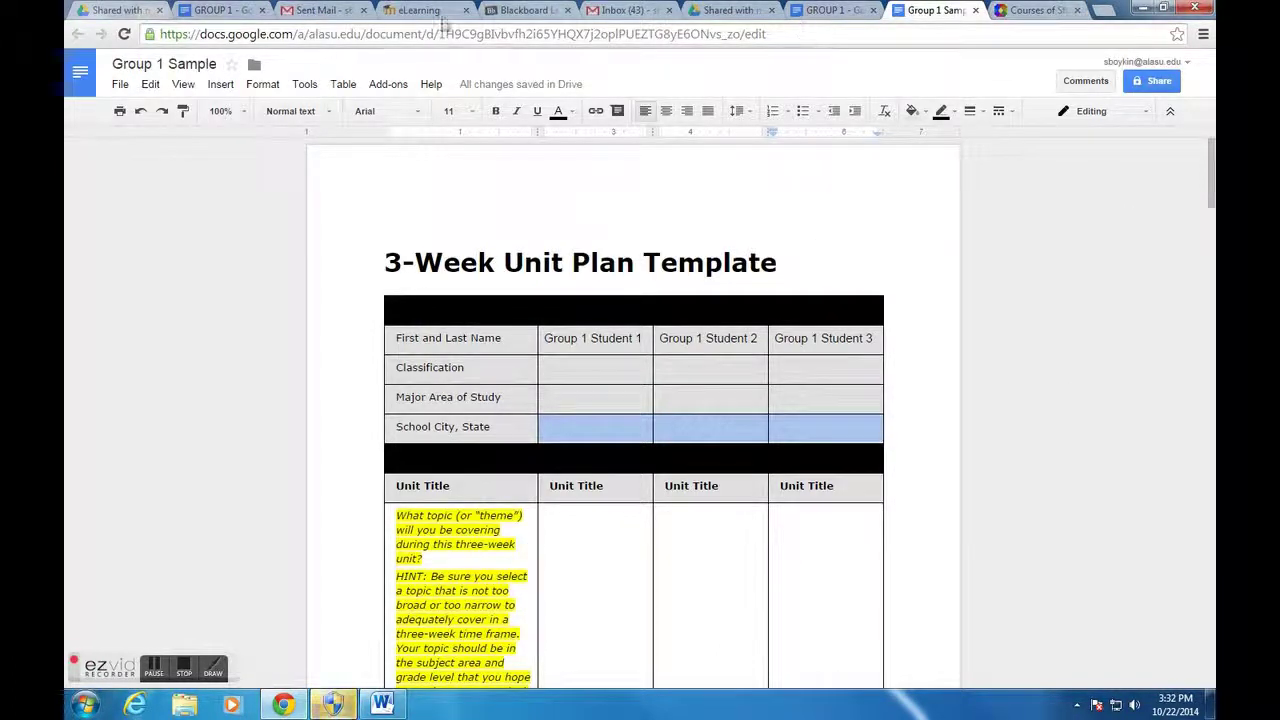
left_click(228, 12)
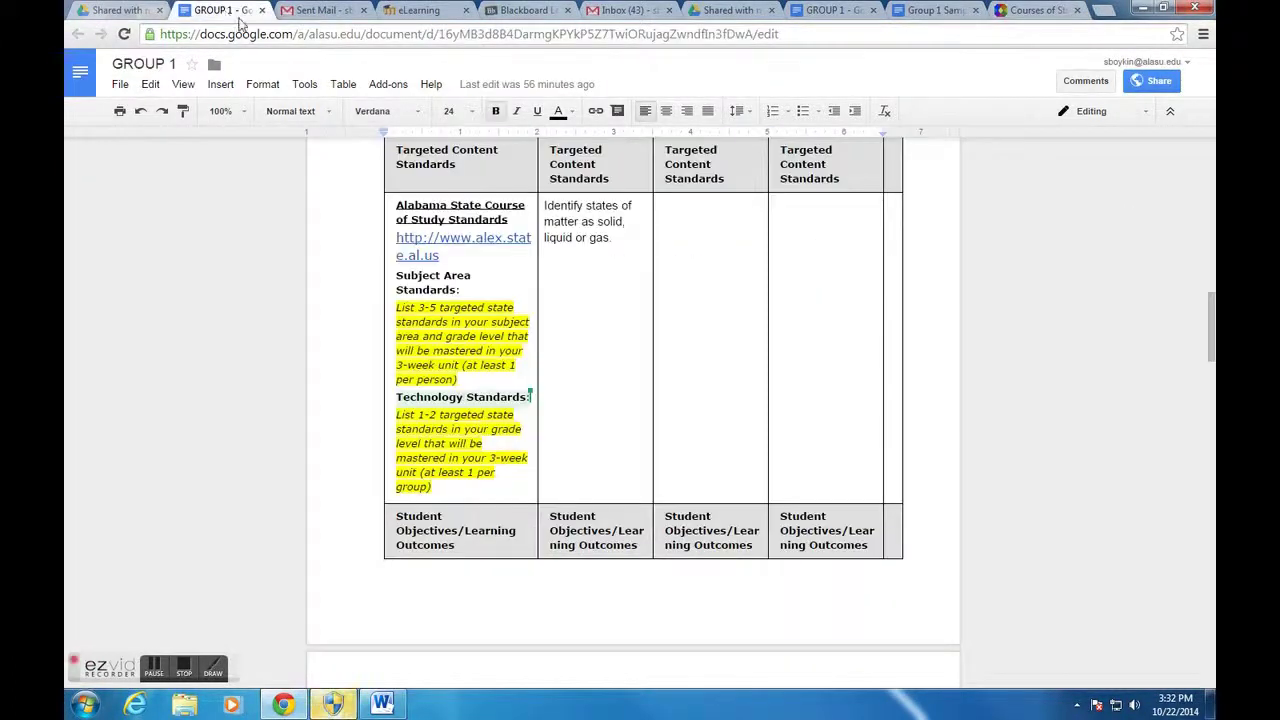
left_click(686, 211)
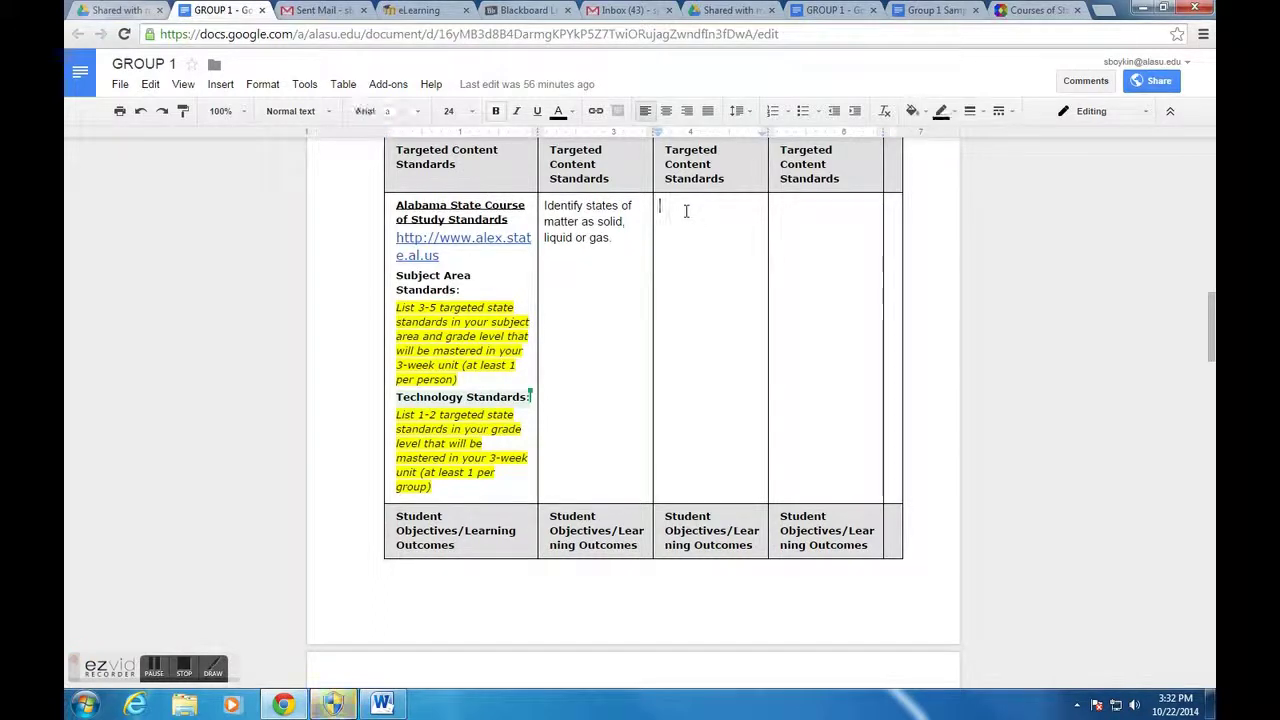
right_click(686, 211)
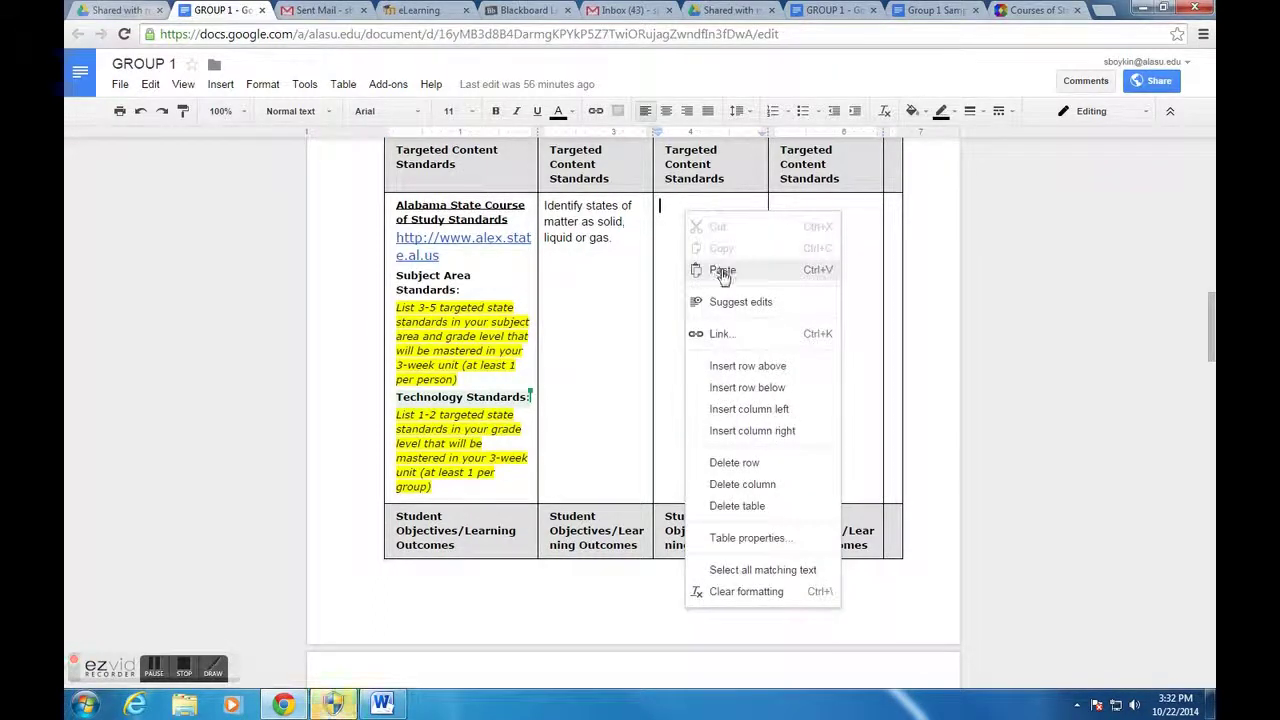
left_click(722, 270)
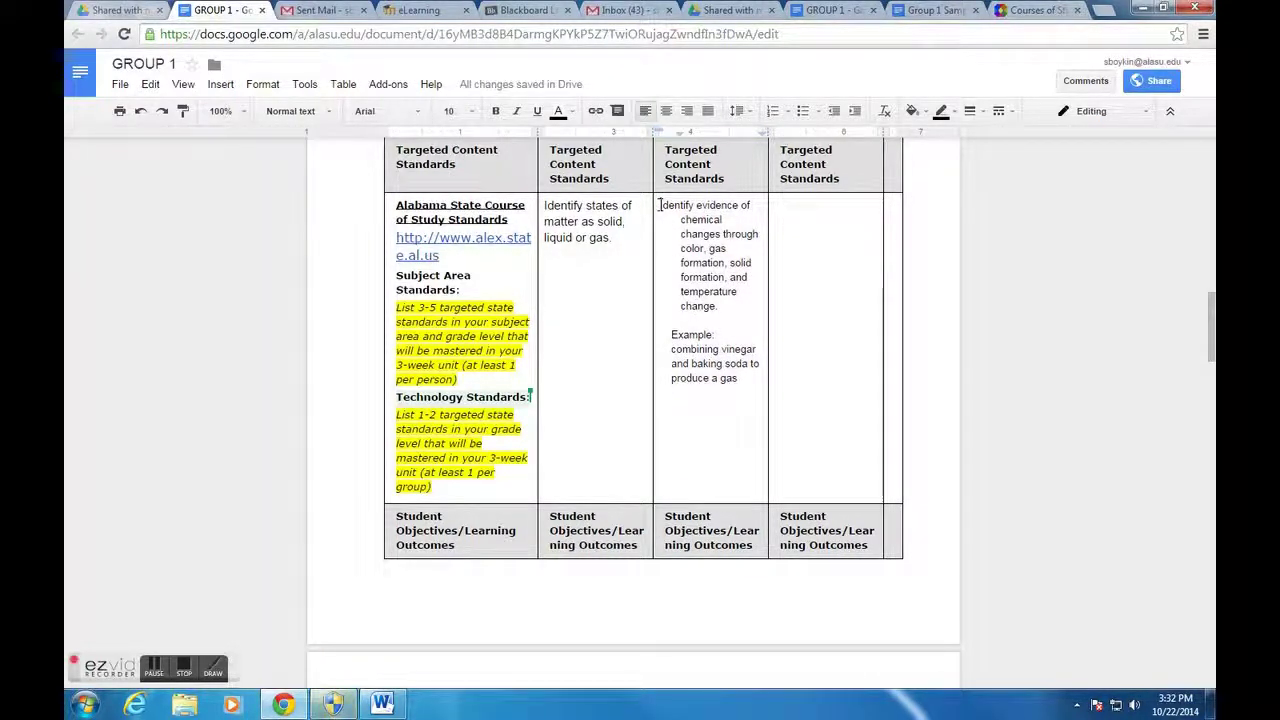
left_click(660, 205)
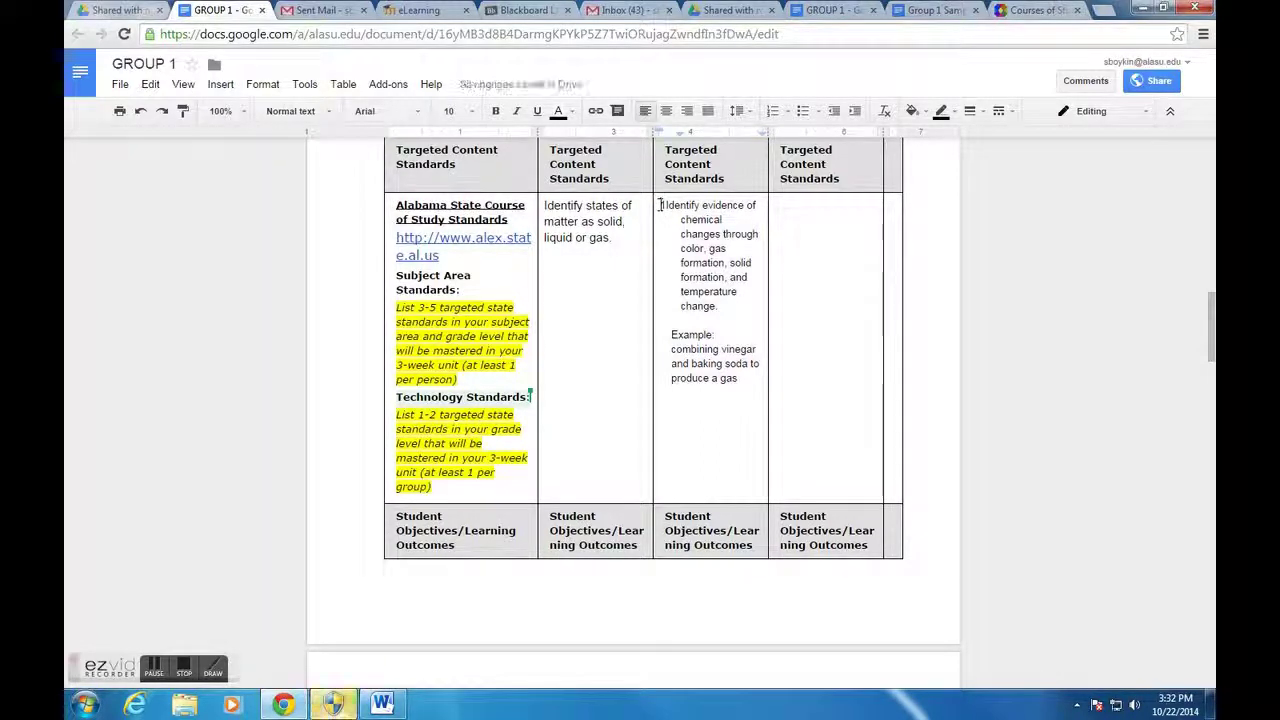
type("1")
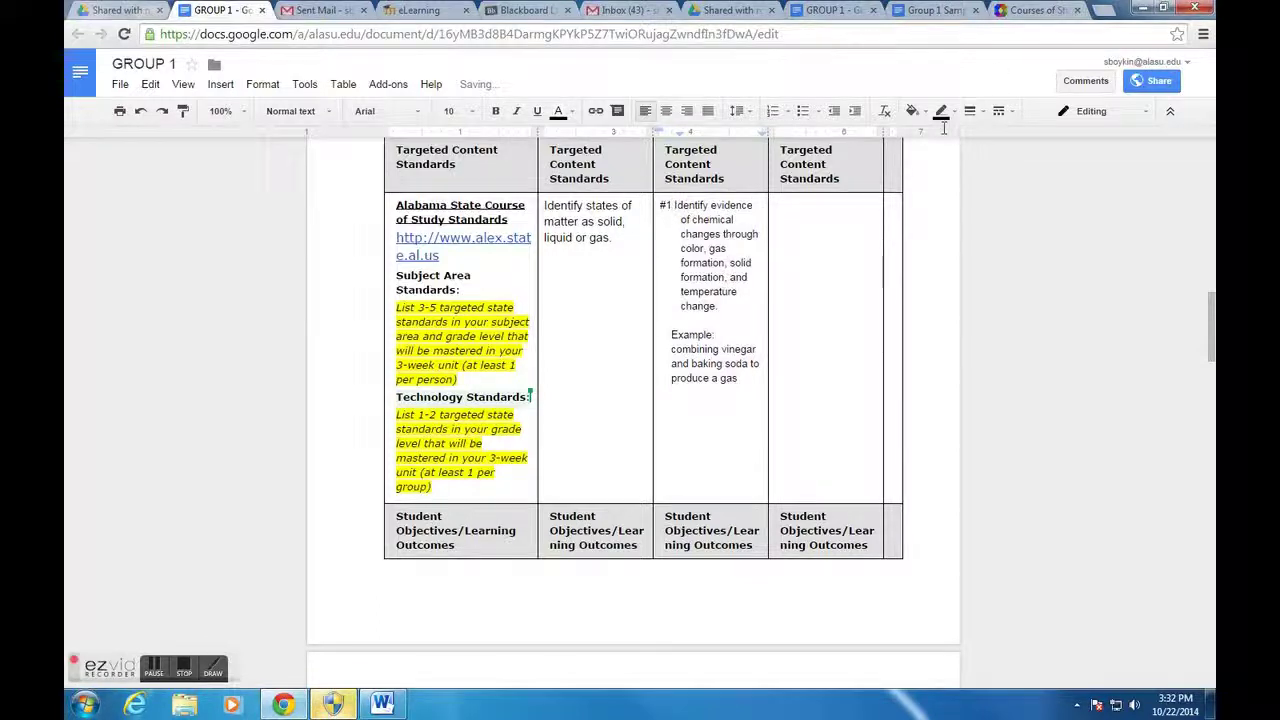
Open the grades 3-5 Technology Education course of study on ALEX and copy standard 2 with its bullets.
left_click(1035, 12)
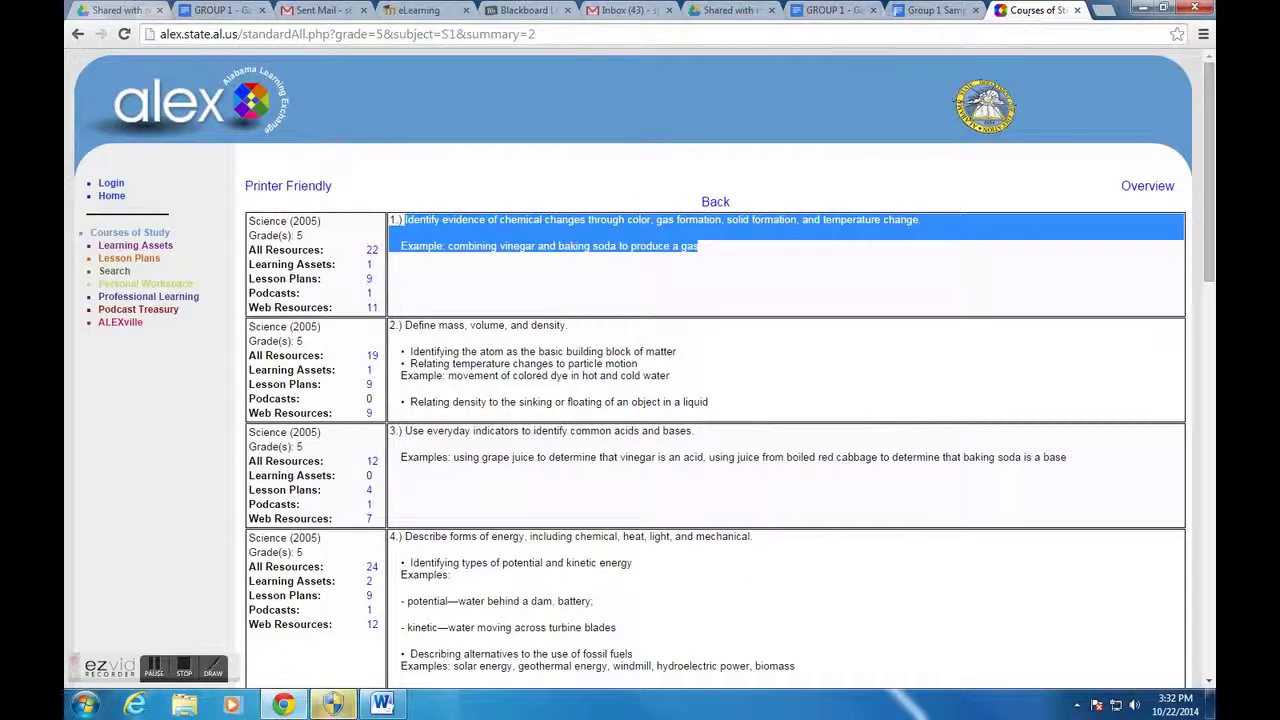
left_click(113, 234)
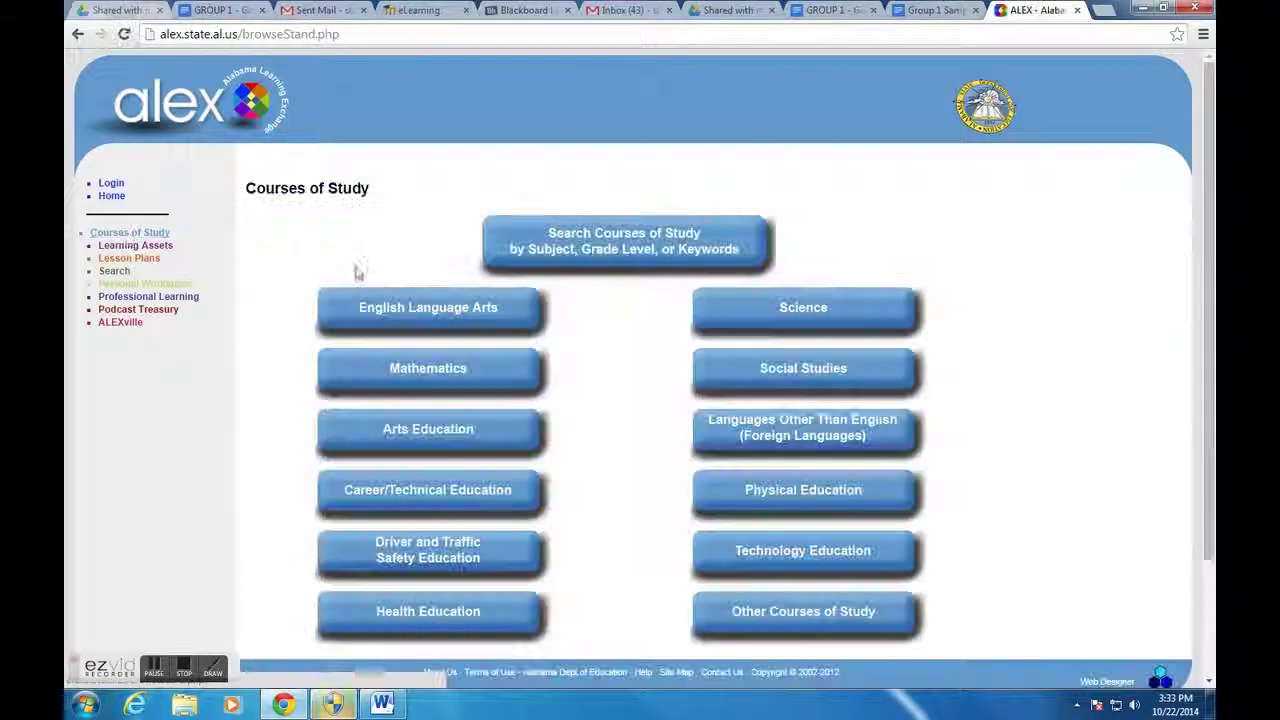
left_click(808, 552)
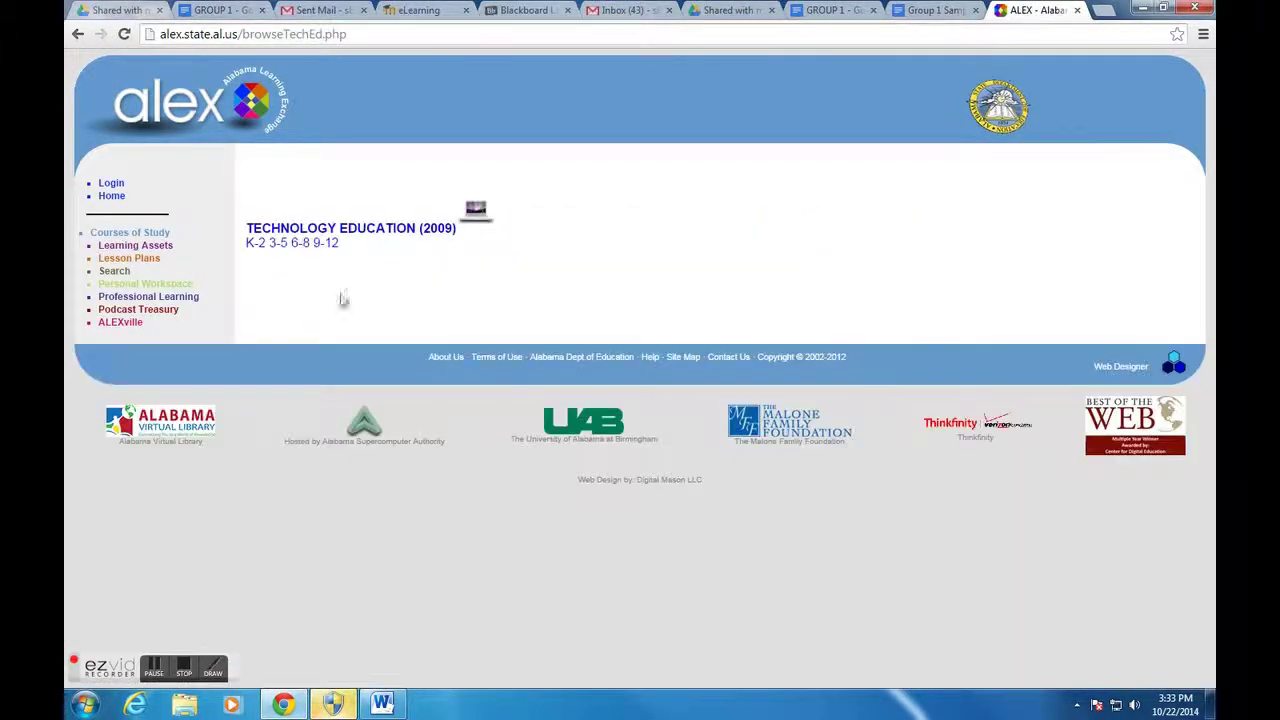
left_click(279, 245)
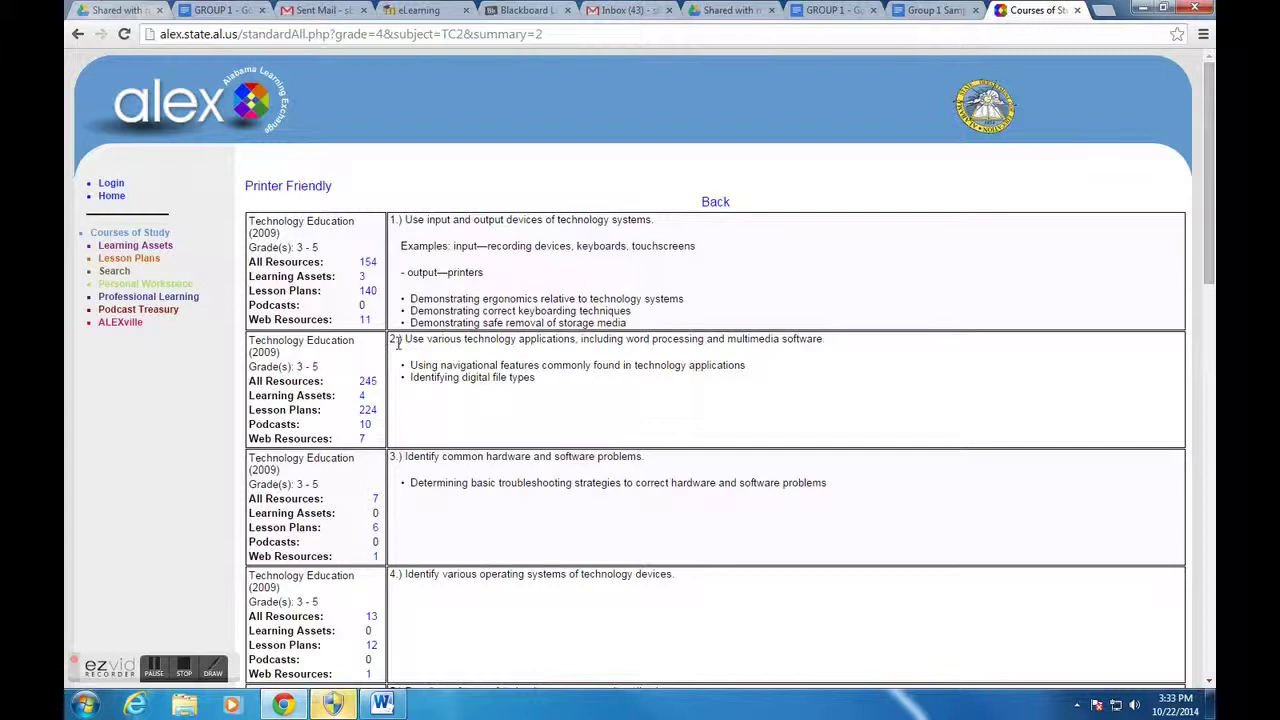
left_click_drag(504, 360, 561, 387)
right_click(522, 355)
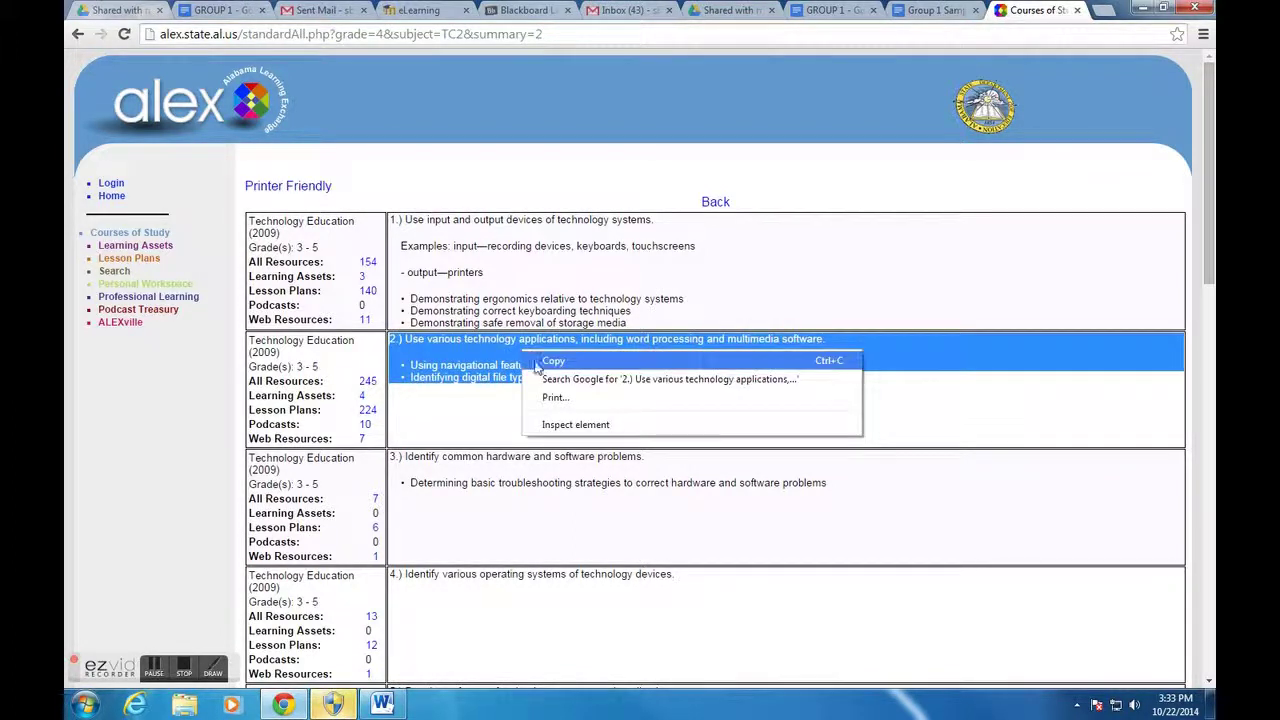
left_click(551, 362)
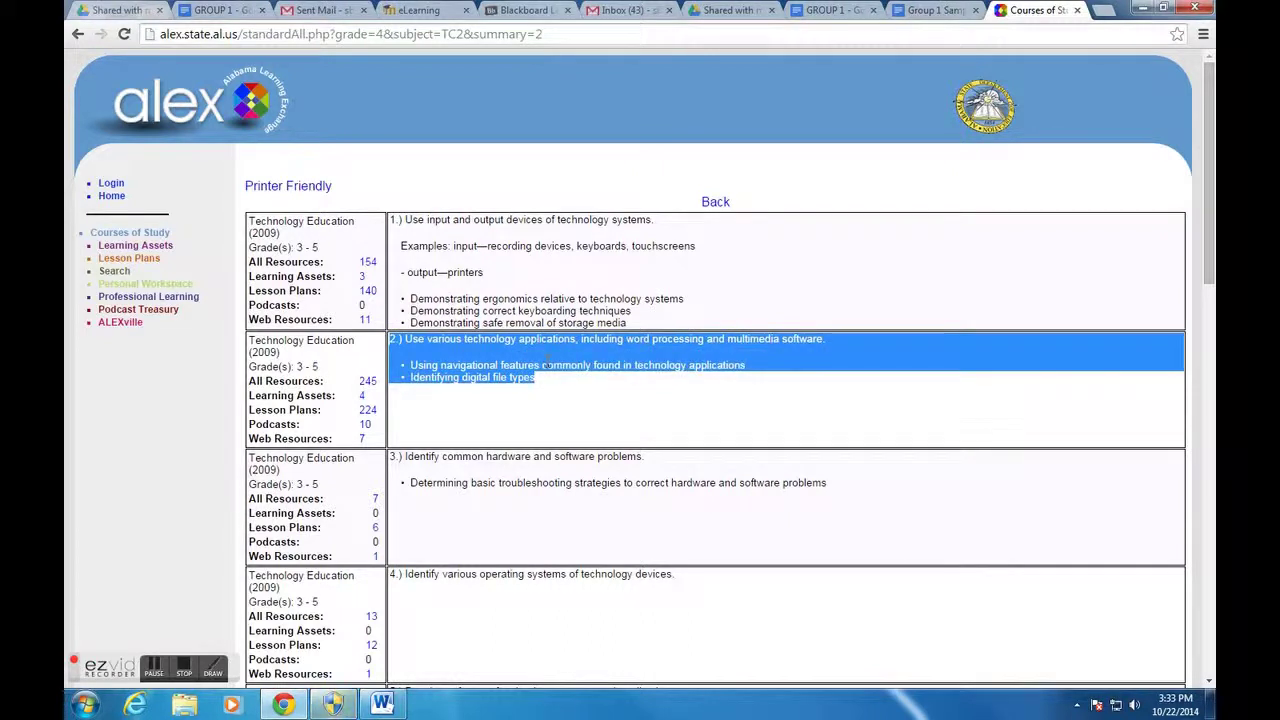
Add the heading "Technology Standards" on its own line below the science standard in GROUP 1's First Grade column.
left_click(928, 11)
left_click(818, 14)
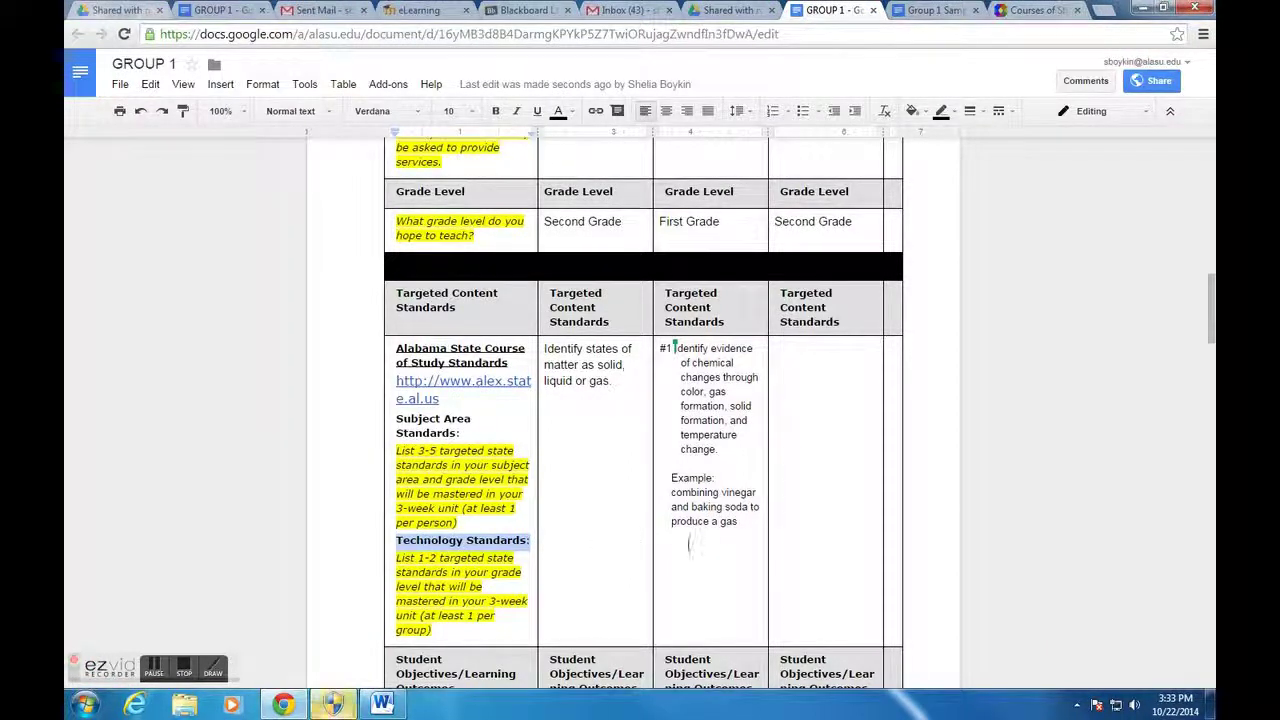
left_click(688, 541)
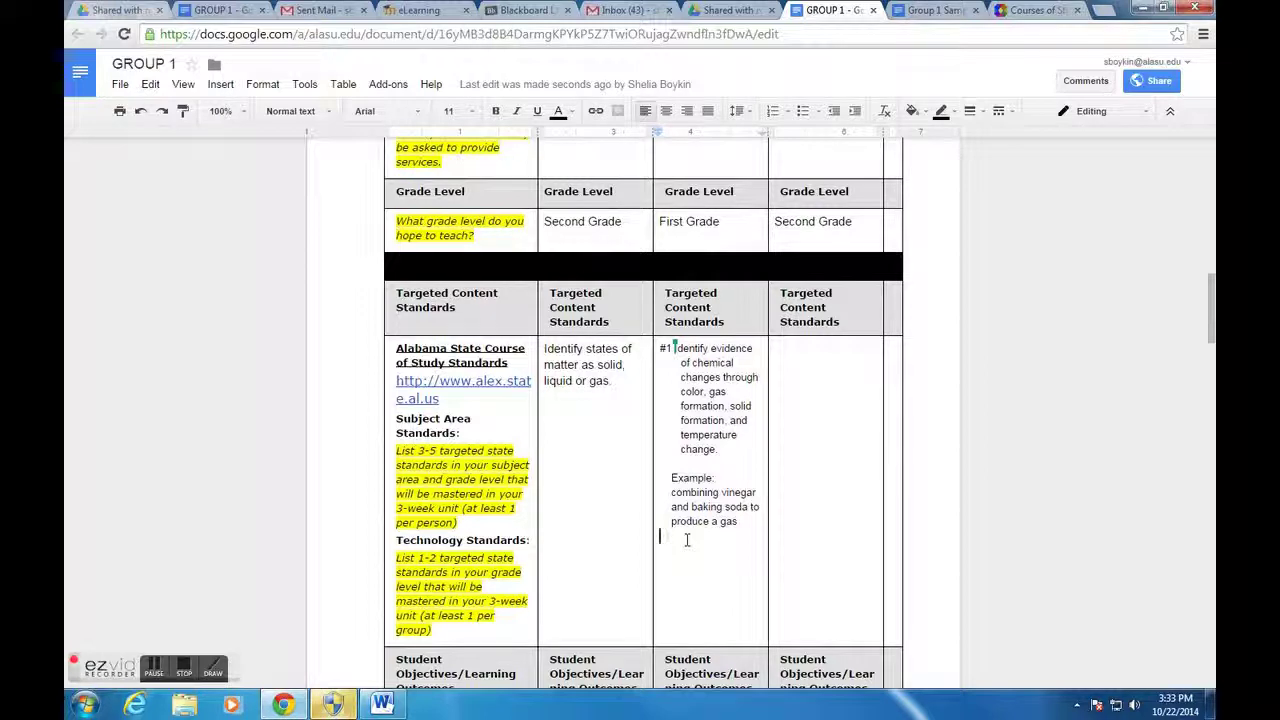
type("Tec")
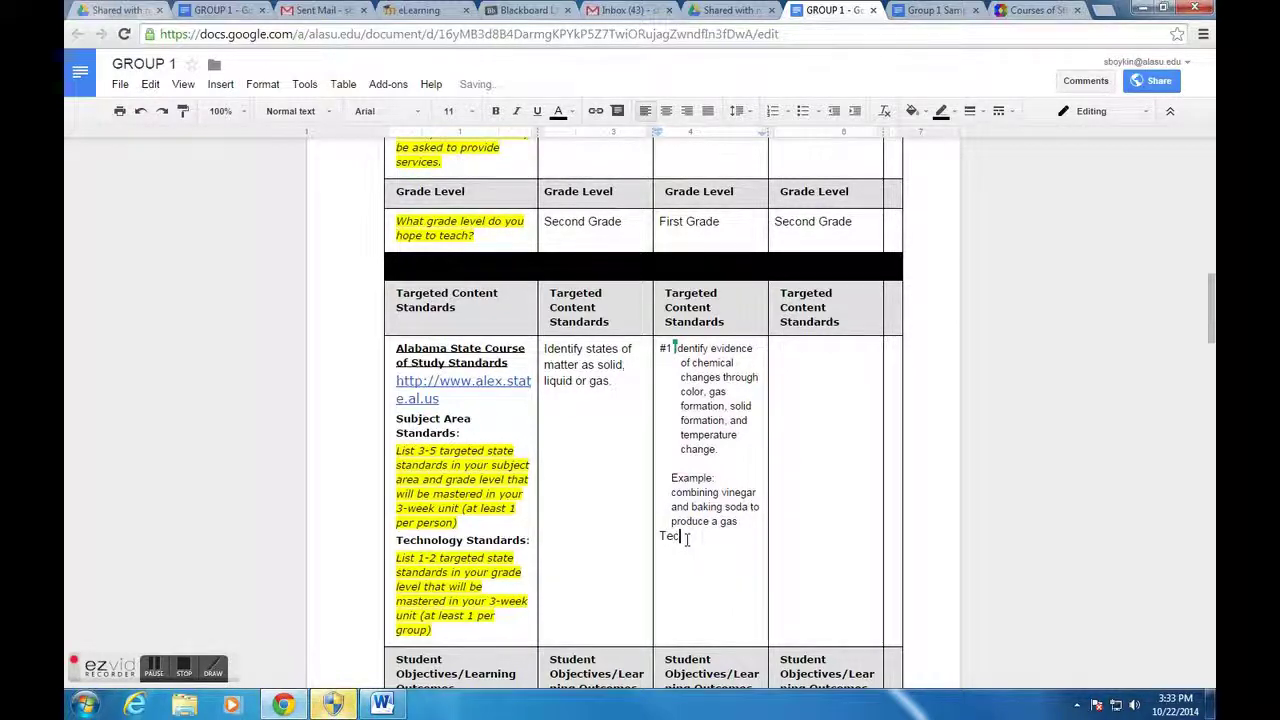
type("hnolo")
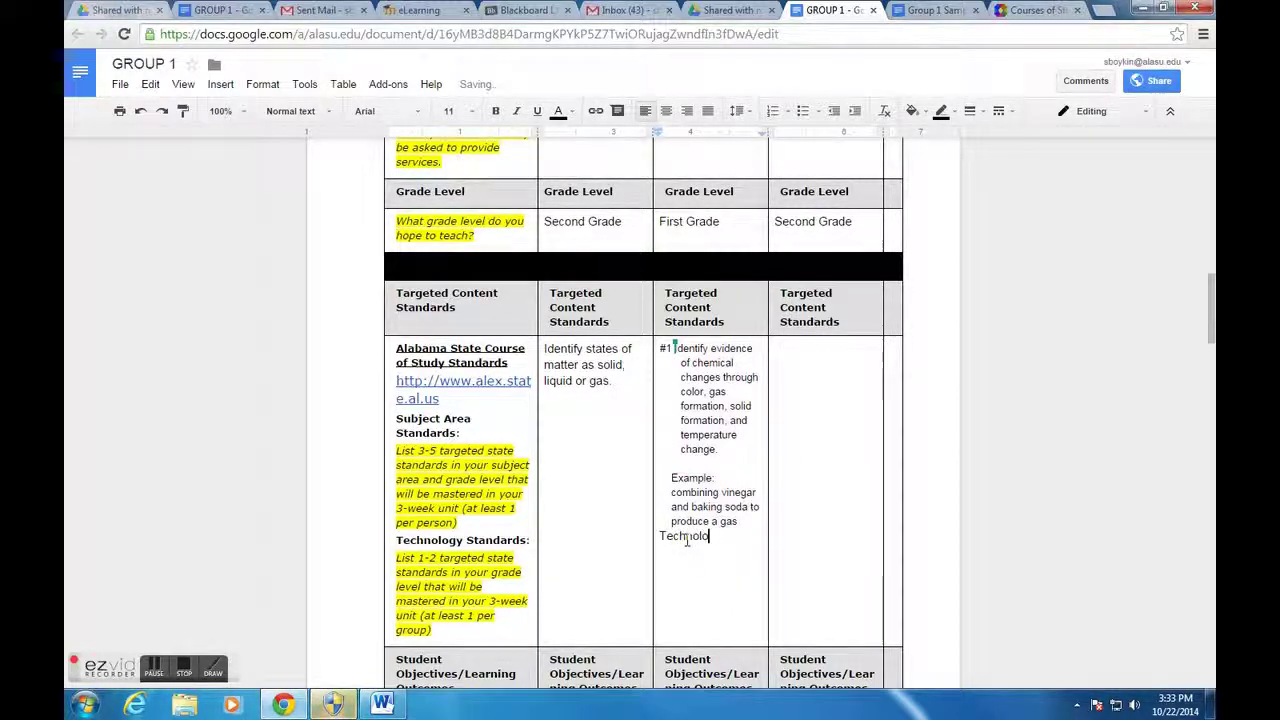
type("gy Standards")
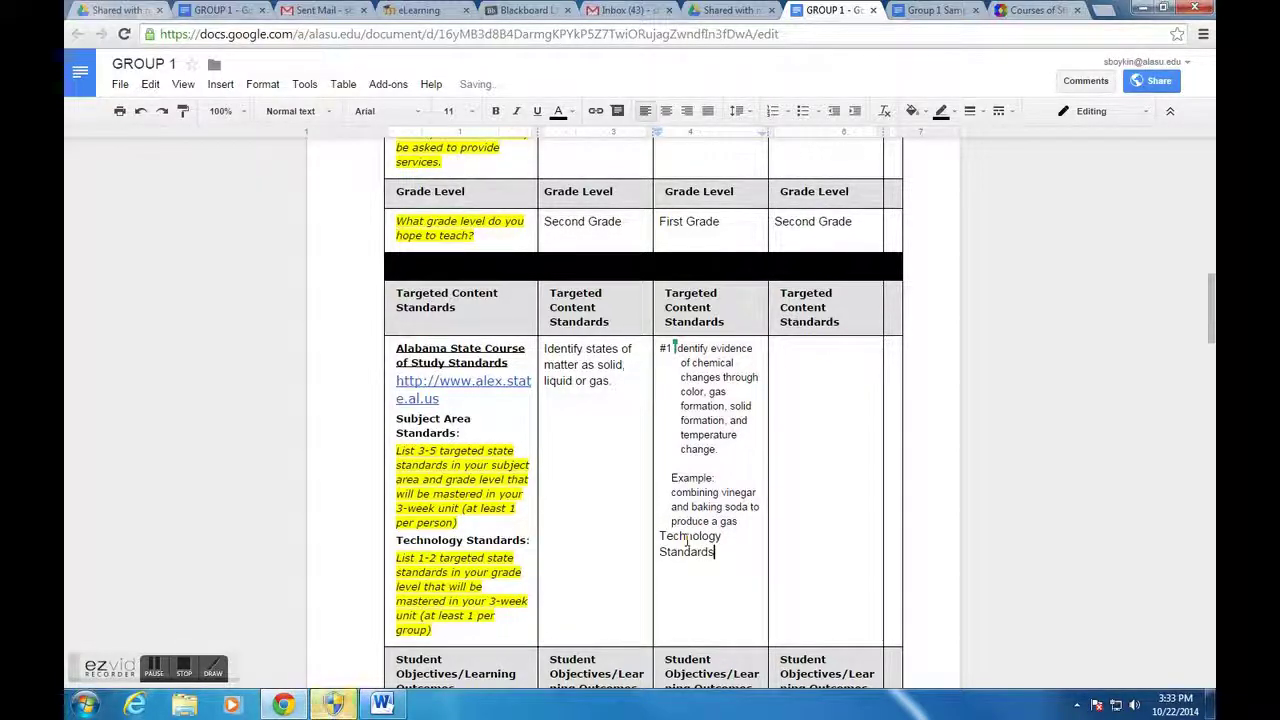
key("Return")
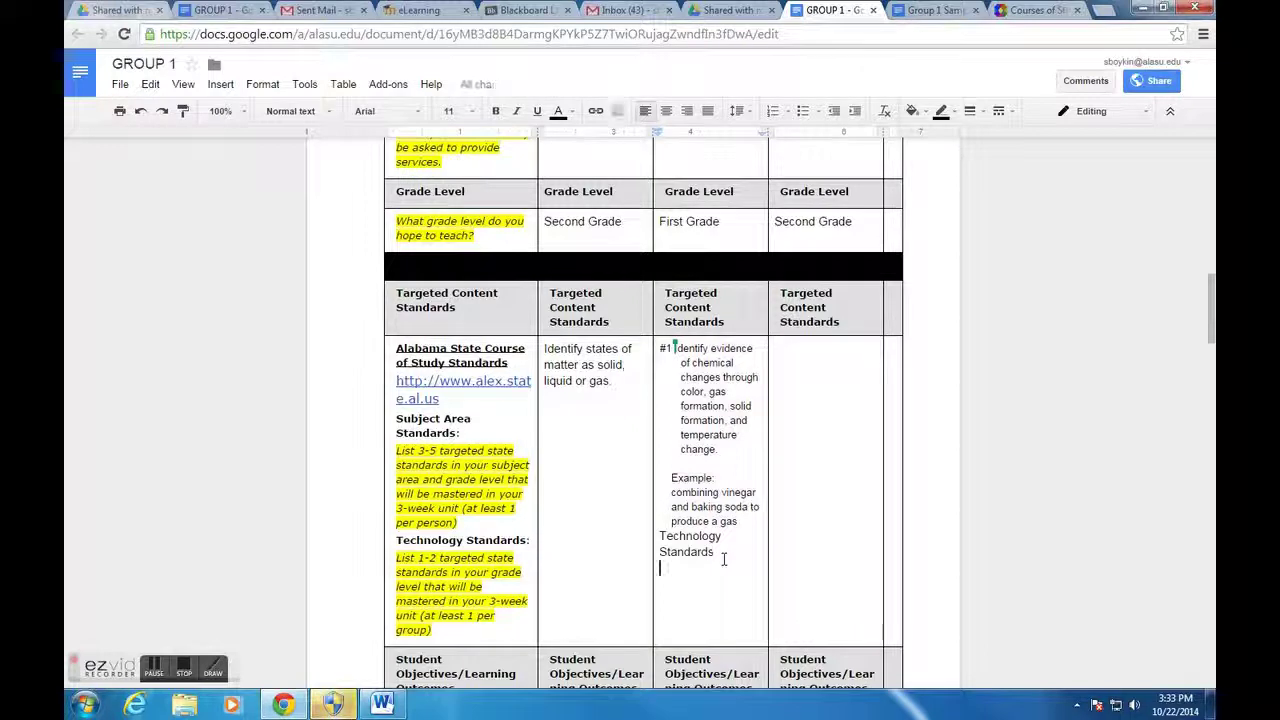
Paste the copied technology standard below the "Technology Standards" heading and underline that heading.
right_click(681, 581)
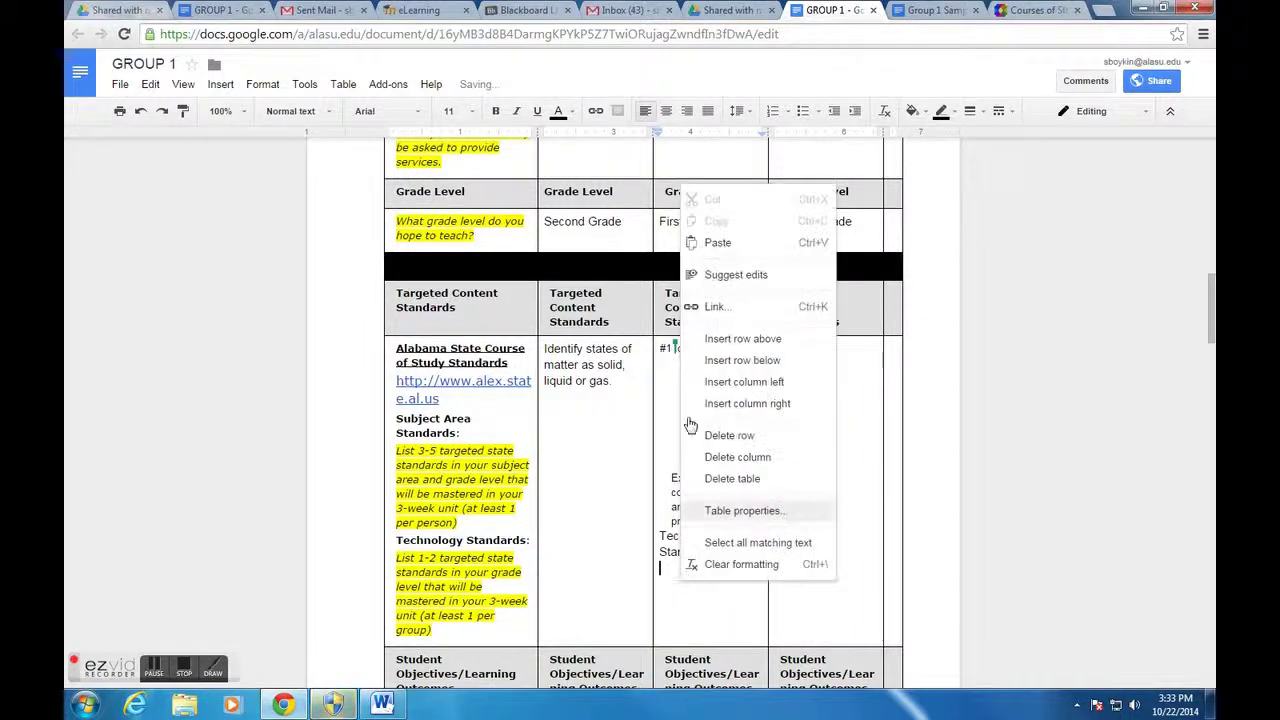
left_click(720, 243)
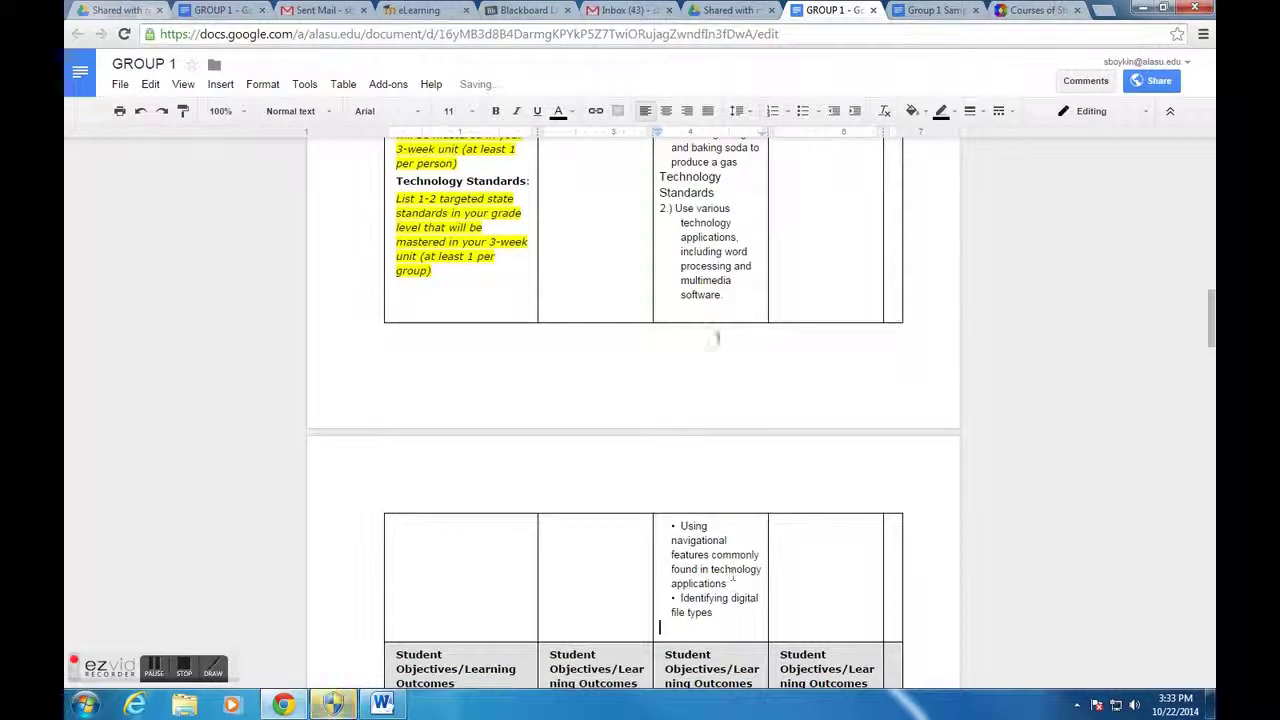
left_click_drag(660, 178, 725, 192)
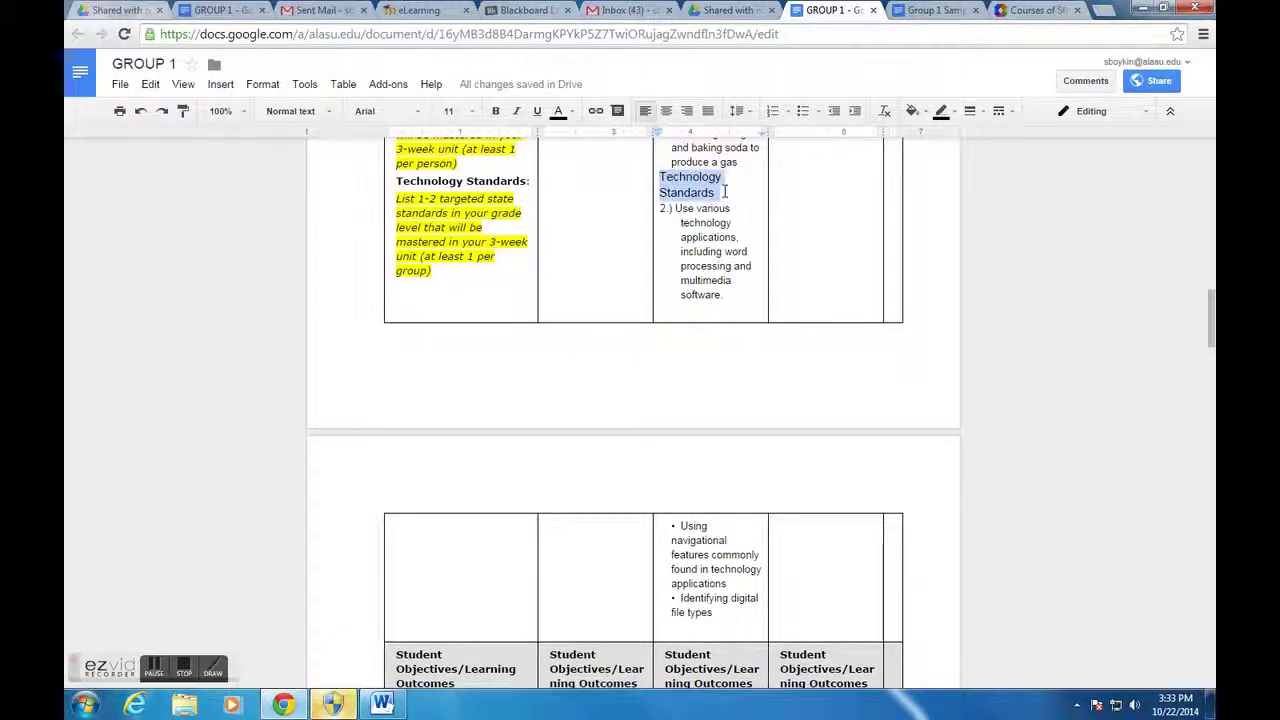
left_click(537, 112)
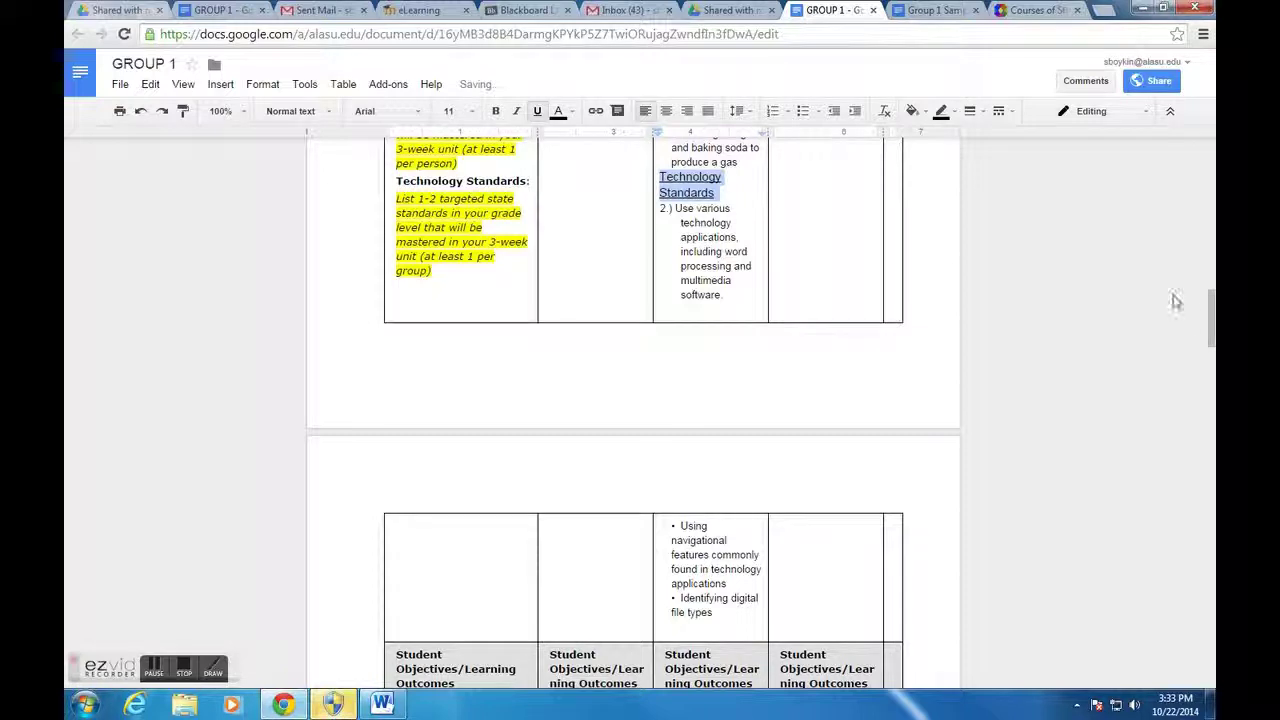
Compare the Second Grade sample objective in Student Objectives/Learning Outcomes with the Audience and Behavior parts of the ABCD instructions by highlighting the matching phrases.
left_click_drag(1212, 318, 1211, 362)
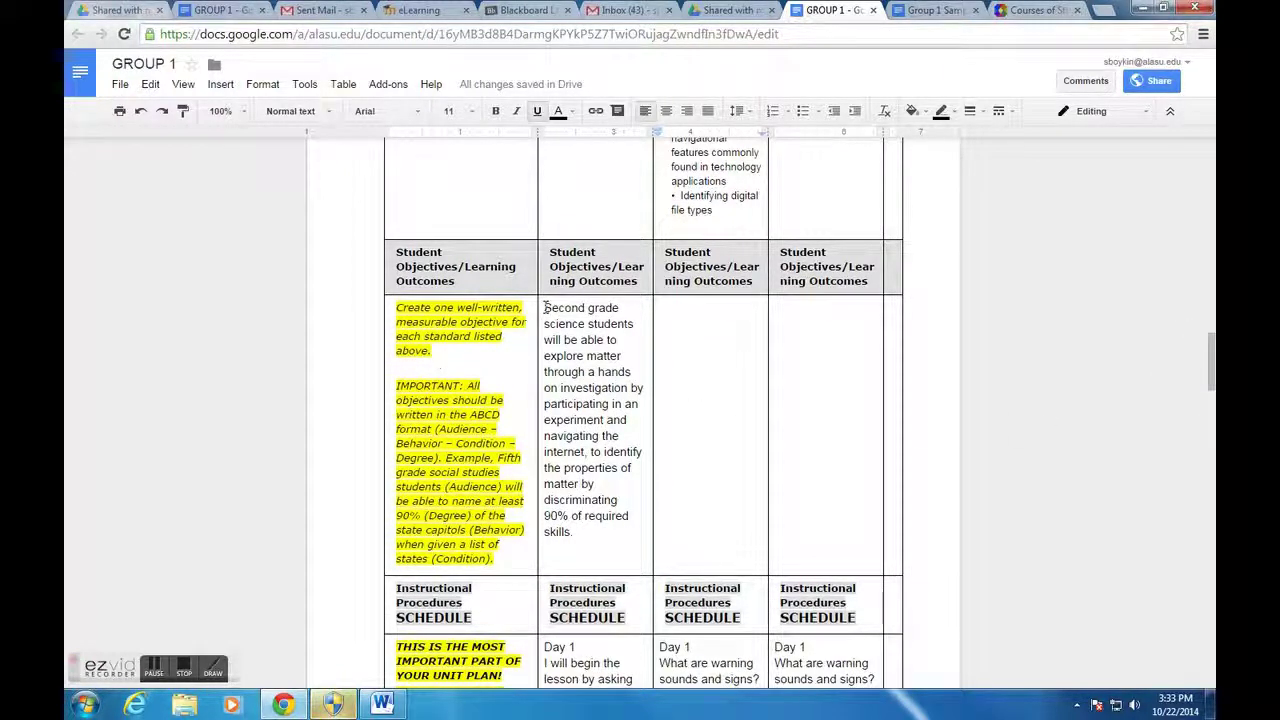
left_click_drag(546, 307, 561, 339)
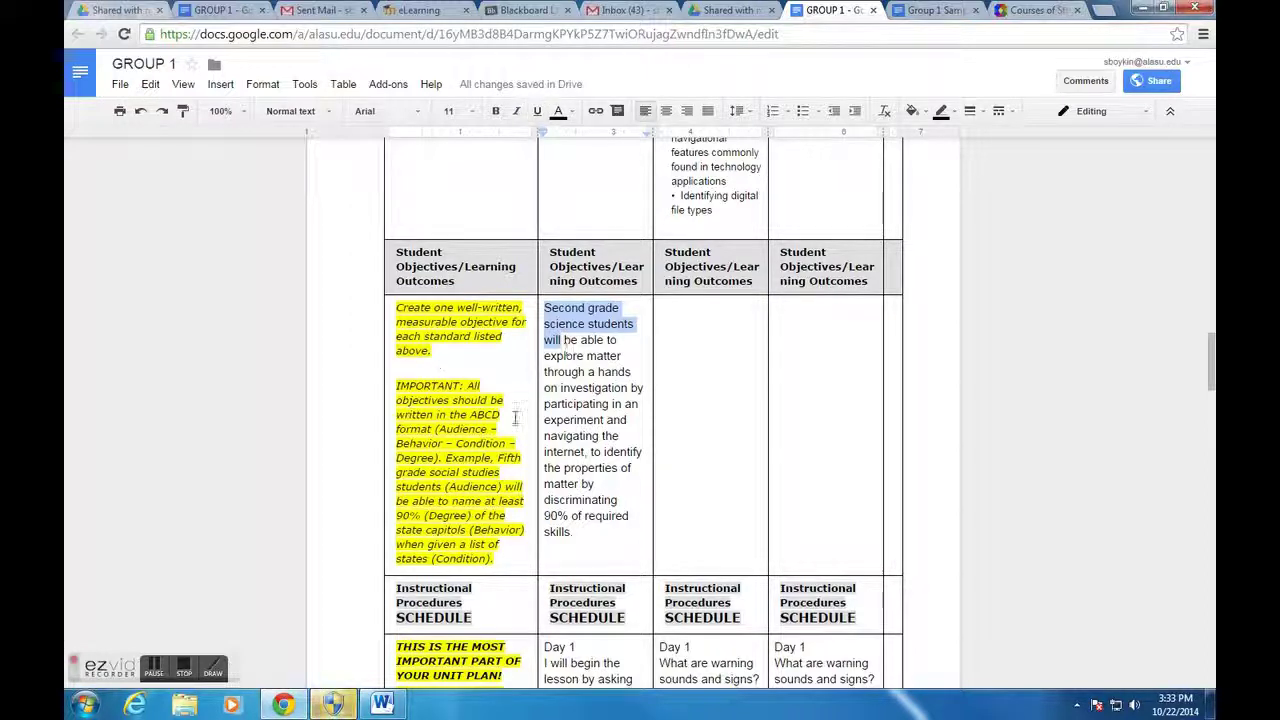
left_click(444, 428)
left_click_drag(438, 428, 487, 428)
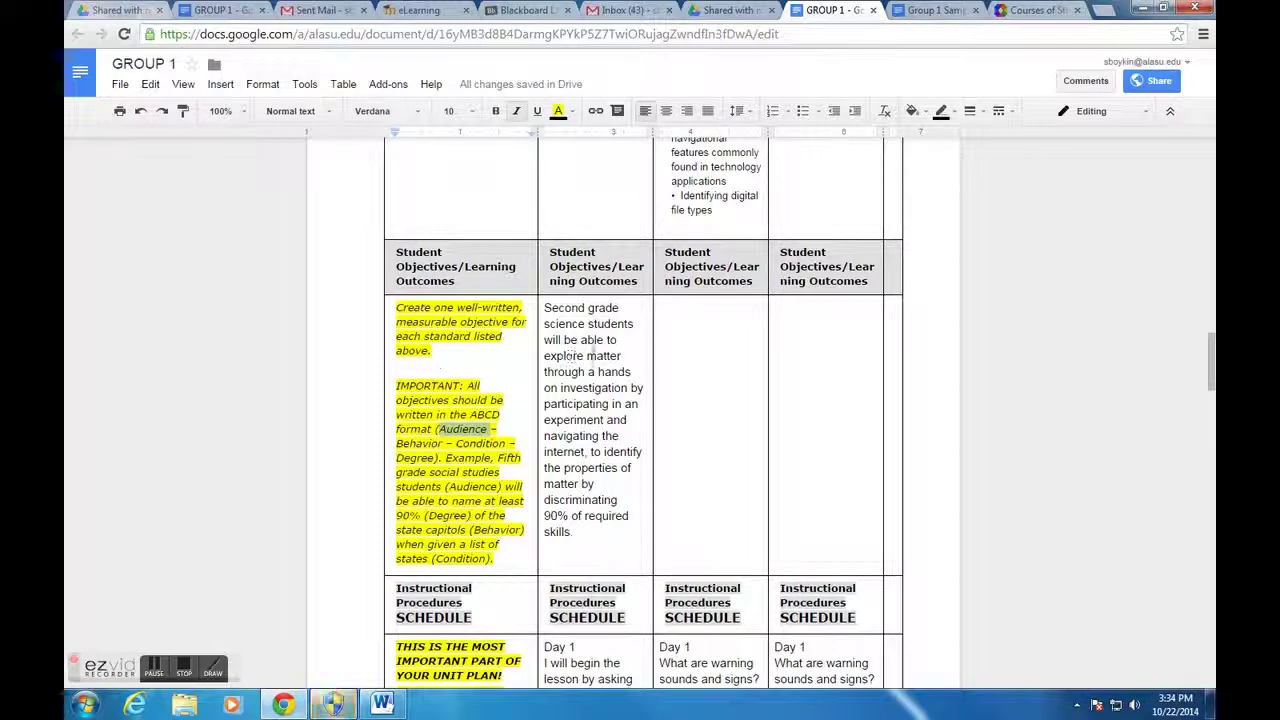
left_click_drag(564, 340, 629, 355)
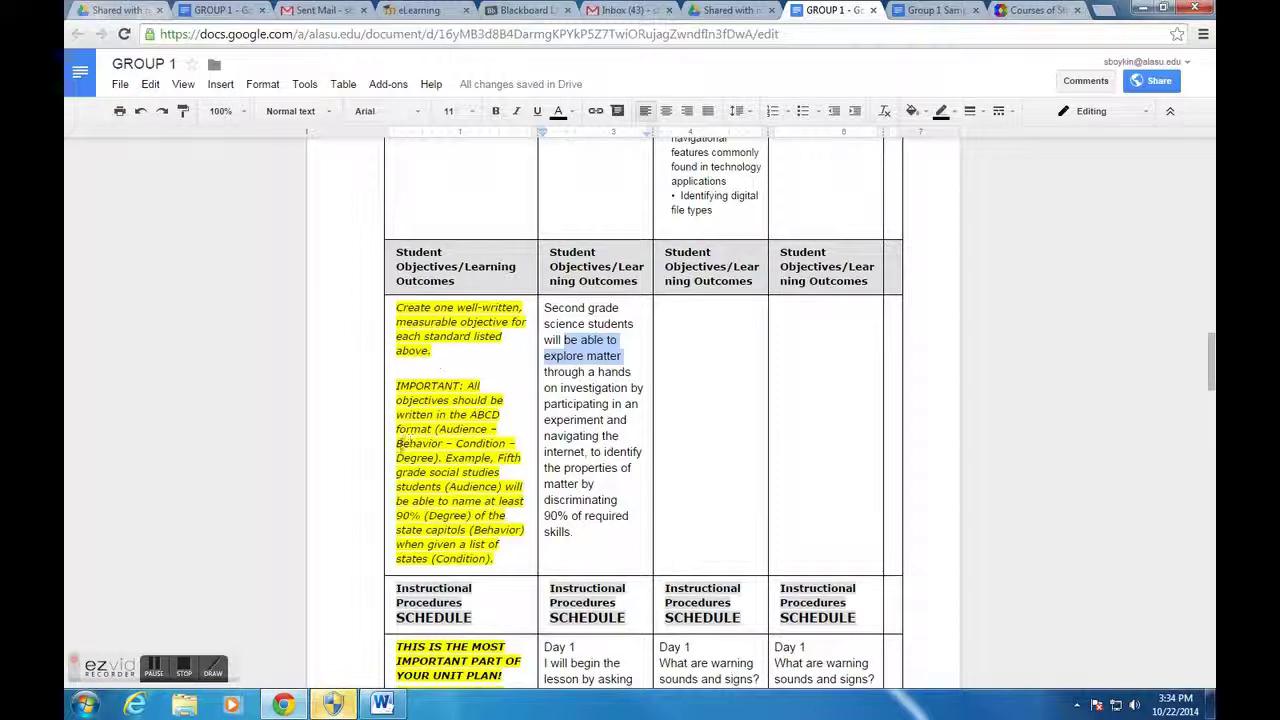
left_click_drag(397, 443, 444, 443)
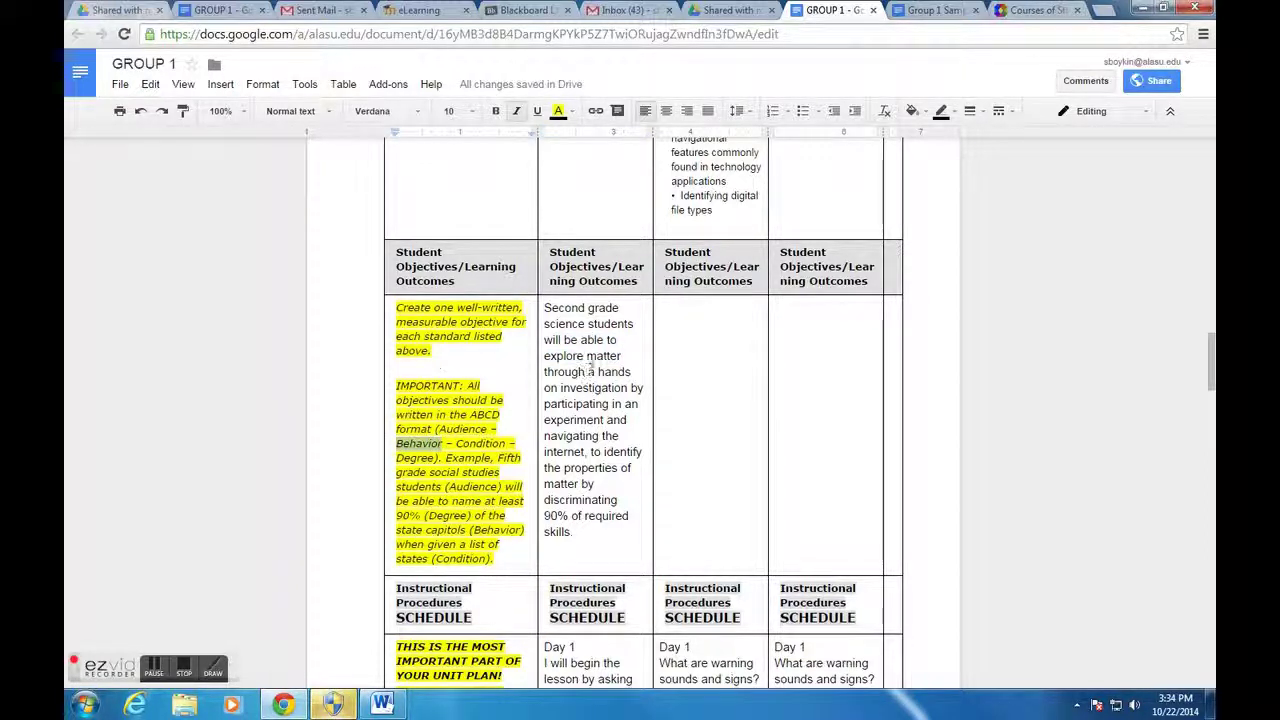
Highlight the sample objective's experiment phrase and 90% phrase alongside the matching Condition and Degree terms in the ABCD instructions.
left_click_drag(545, 372, 626, 418)
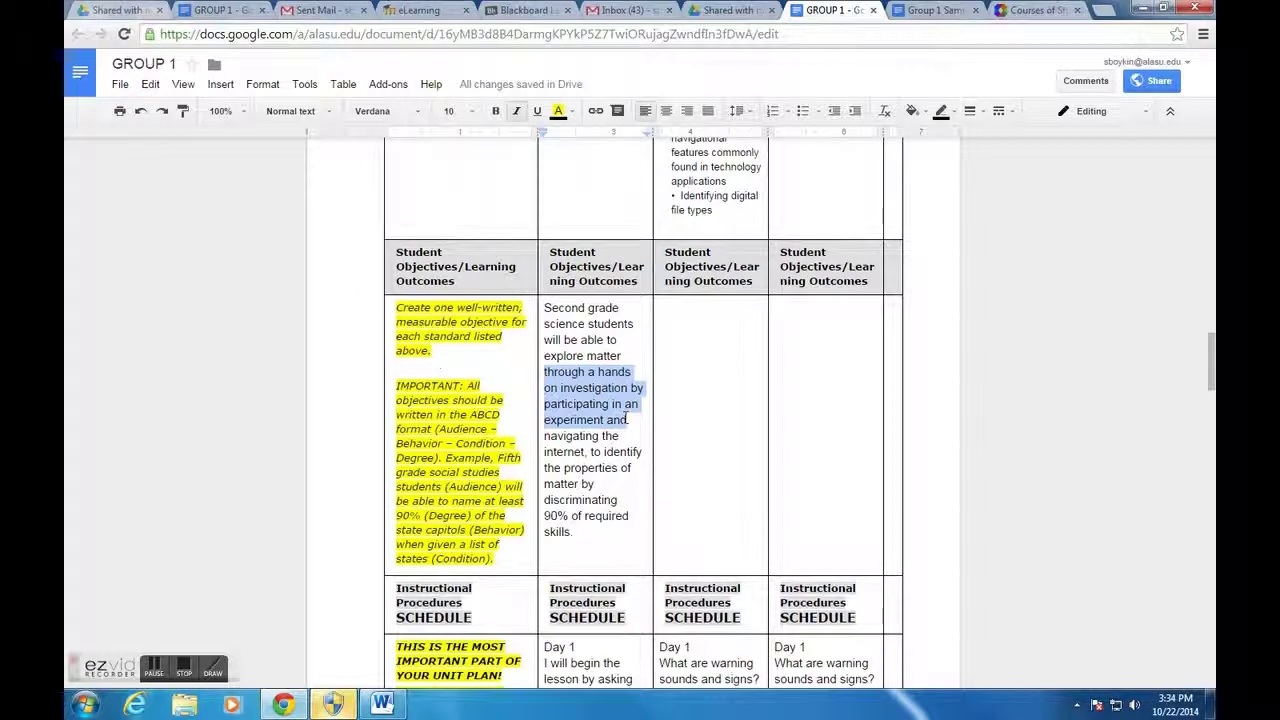
mouse_move(626, 419)
left_mouse_down()
mouse_move(591, 452)
mouse_move(604, 420)
left_mouse_up()
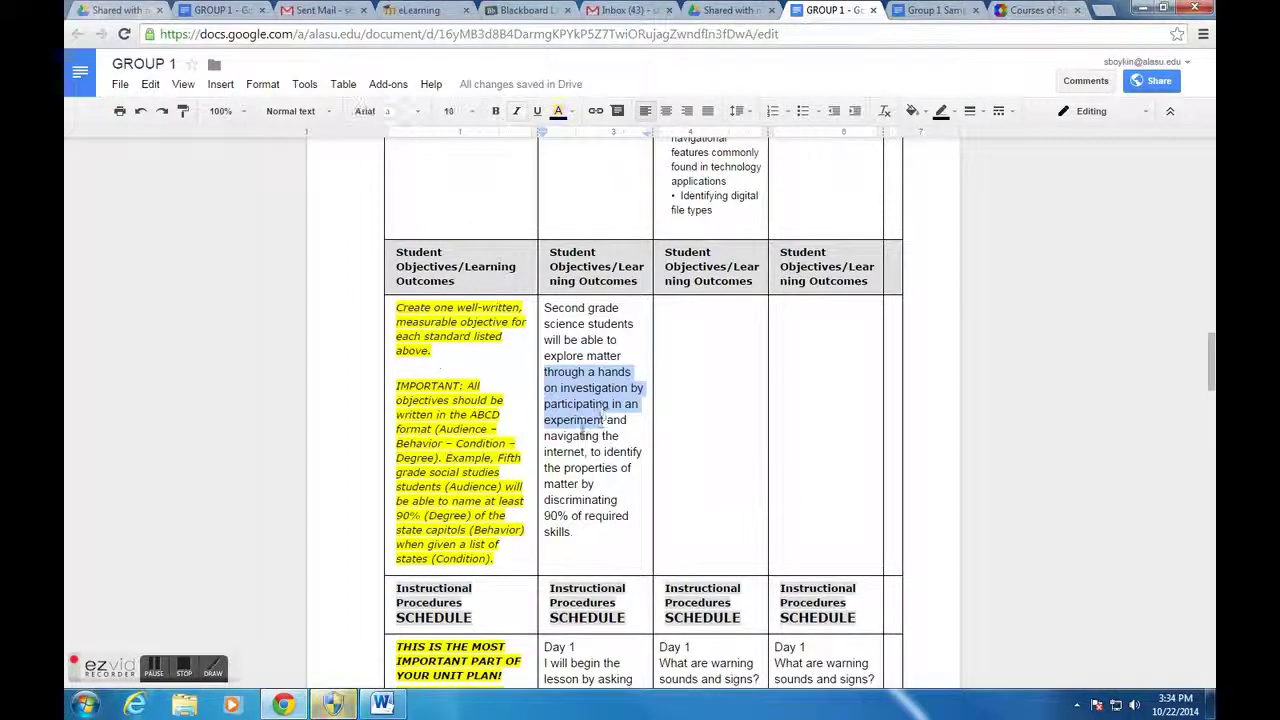
left_click_drag(457, 444, 510, 443)
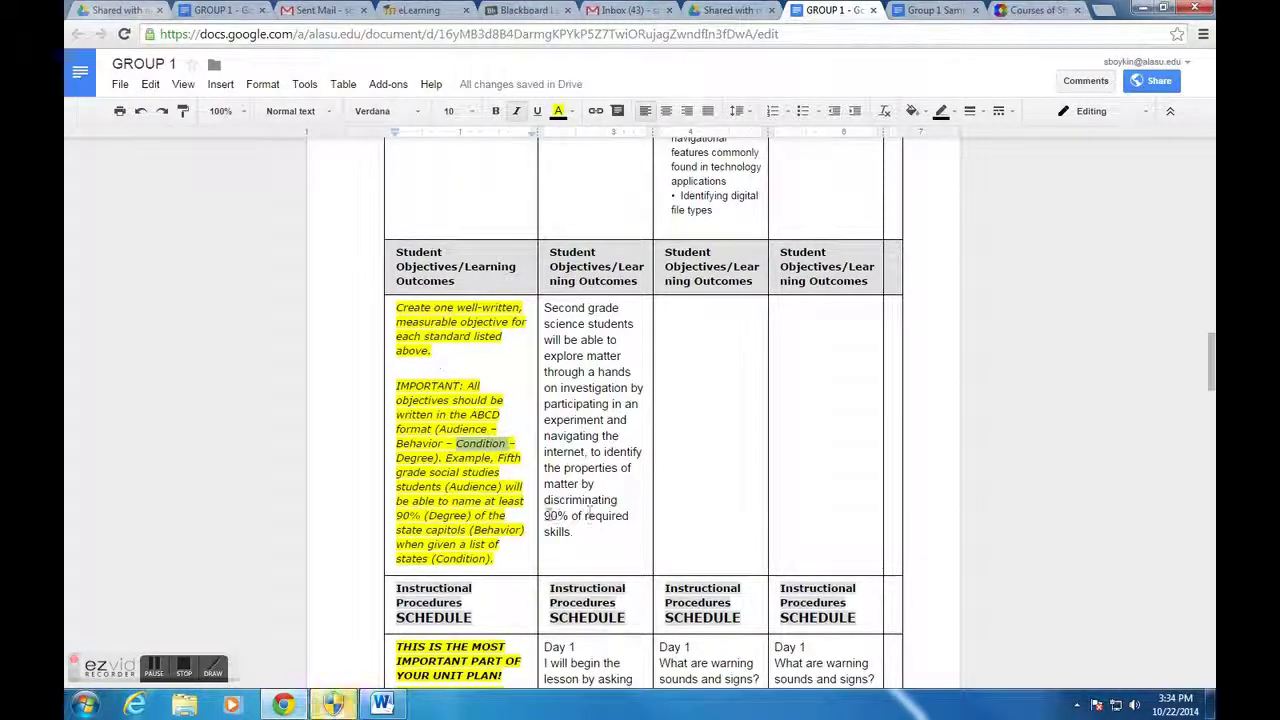
left_click_drag(547, 514, 614, 530)
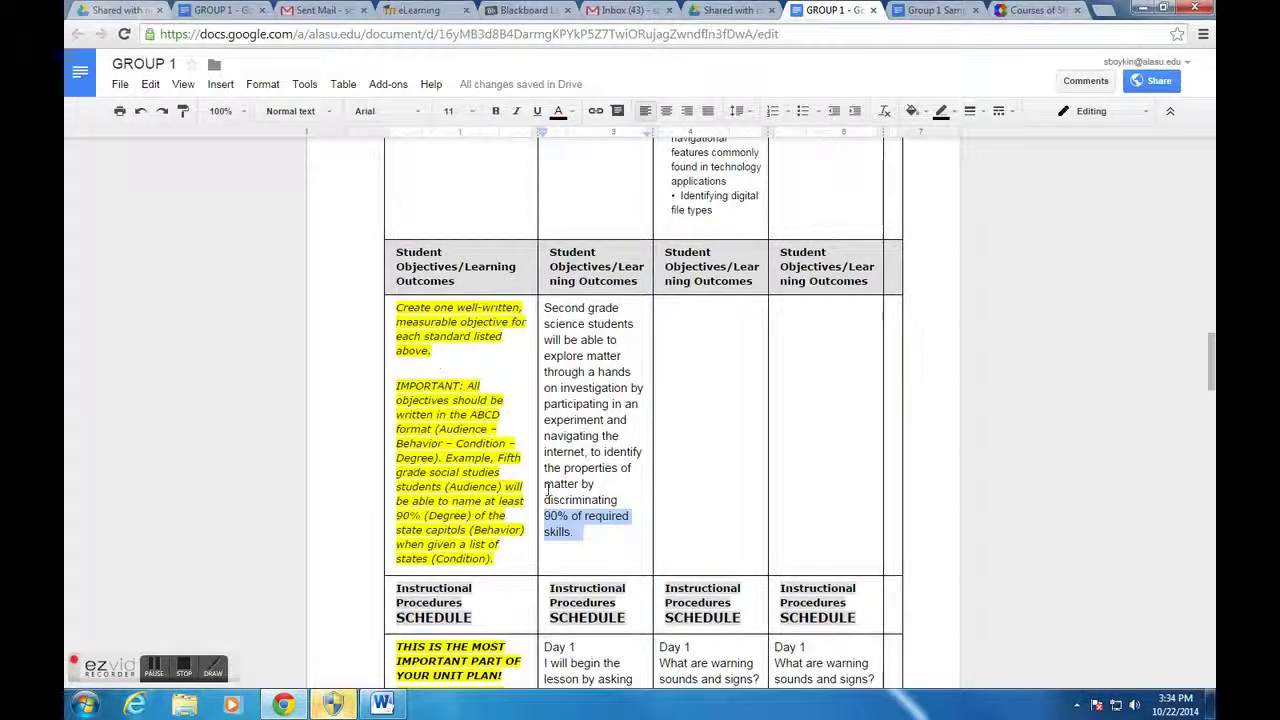
left_click_drag(546, 498, 622, 537)
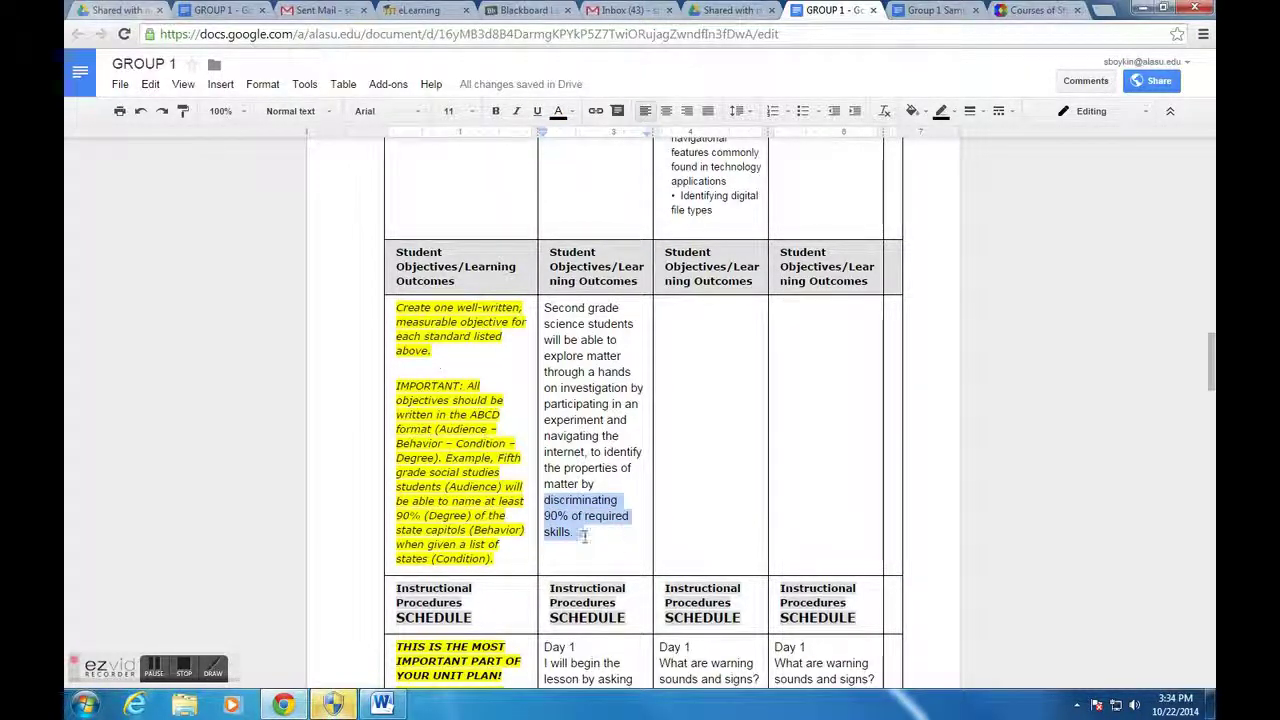
left_click_drag(428, 515, 473, 514)
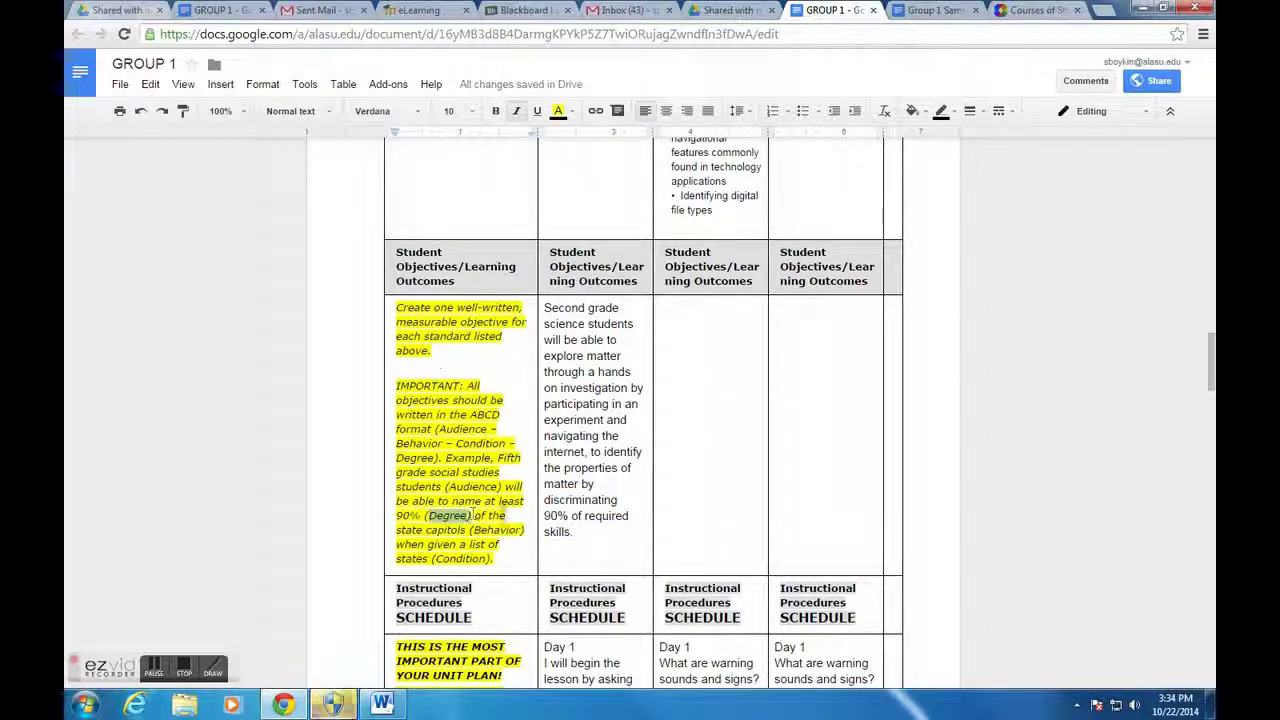
left_click(607, 528)
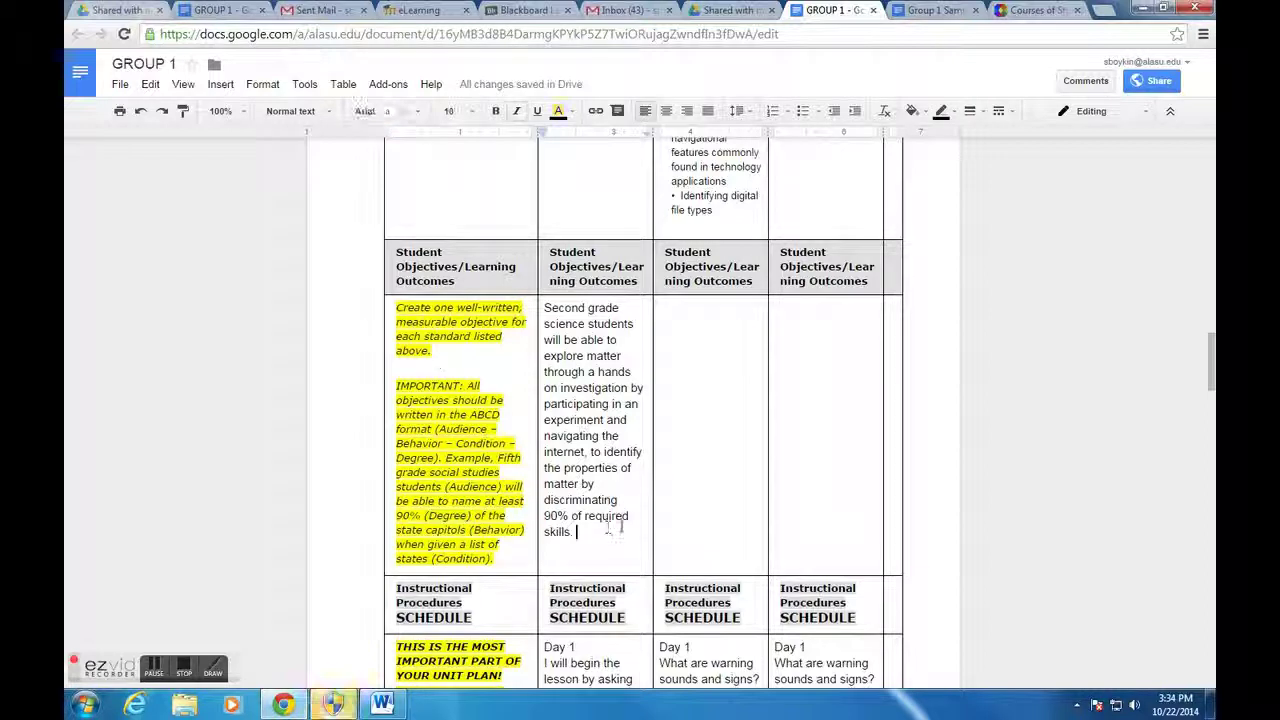
Examine the second column's Instructional Procedures SCHEDULE section, highlighting its heading and the Day 1 to Day 5 entries.
left_click_drag(1210, 350, 1212, 398)
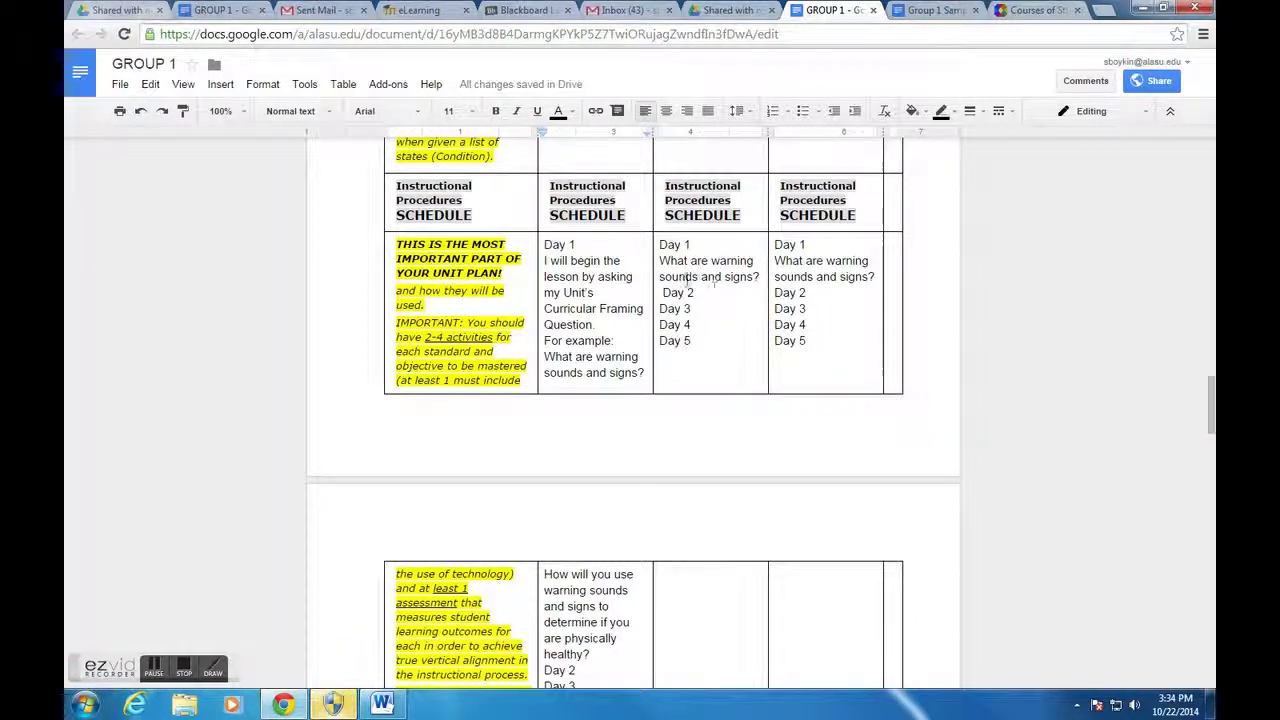
left_click_drag(549, 181, 635, 221)
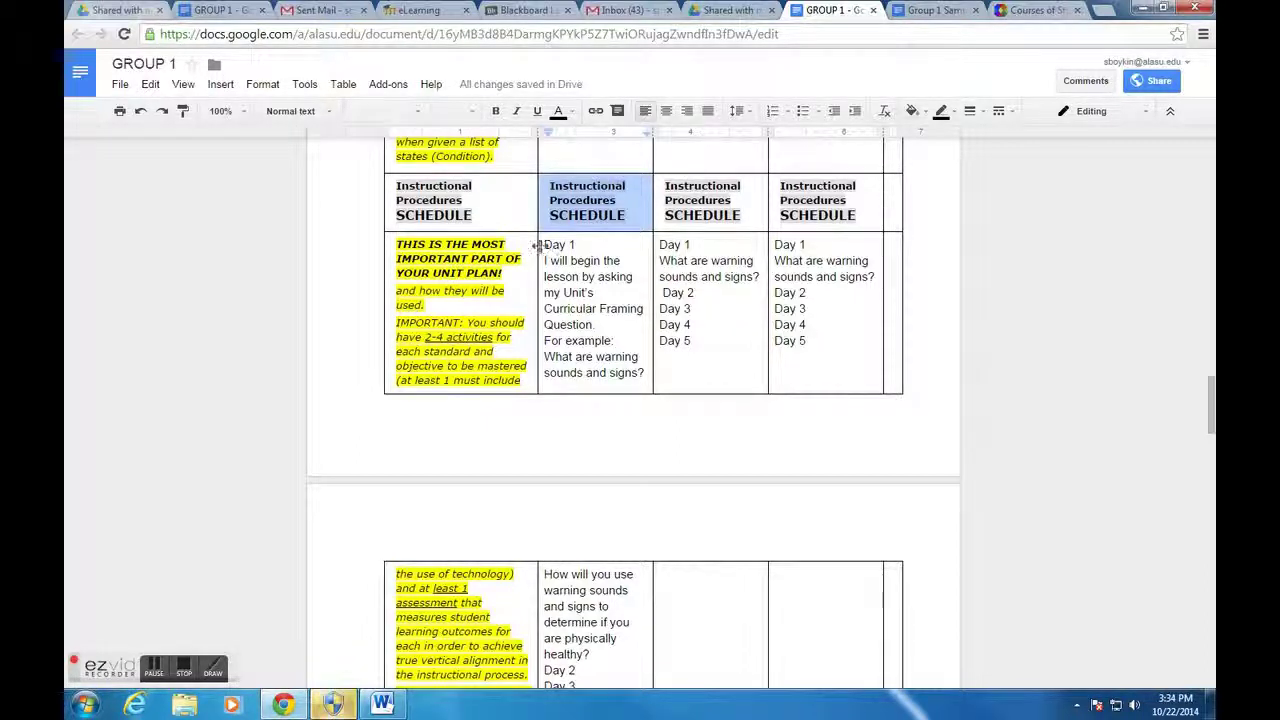
left_click_drag(541, 247, 543, 246)
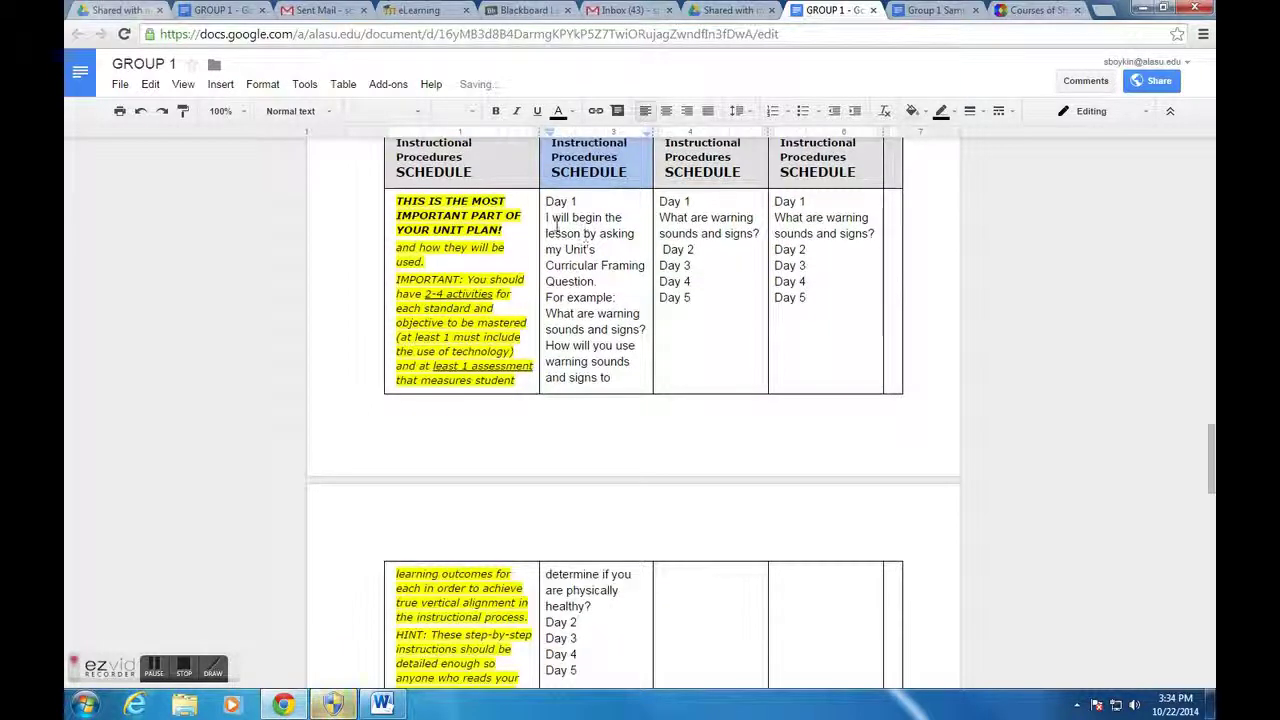
left_click_drag(546, 201, 637, 671)
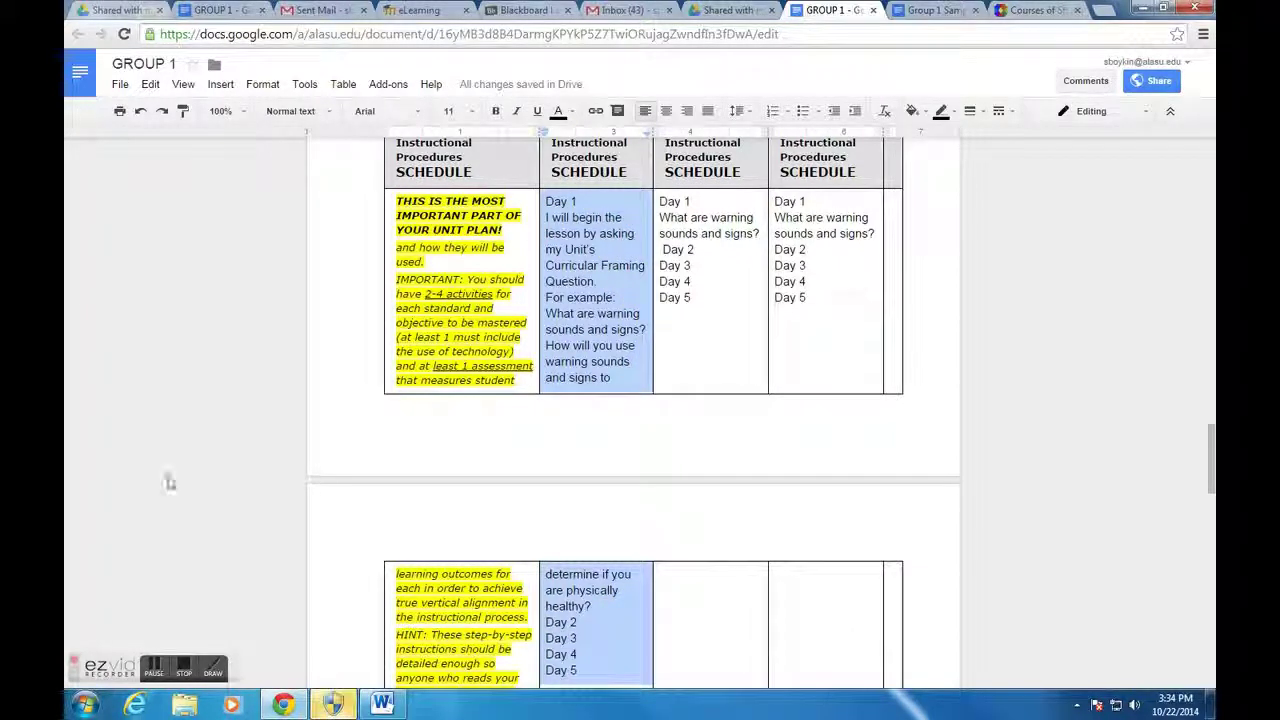